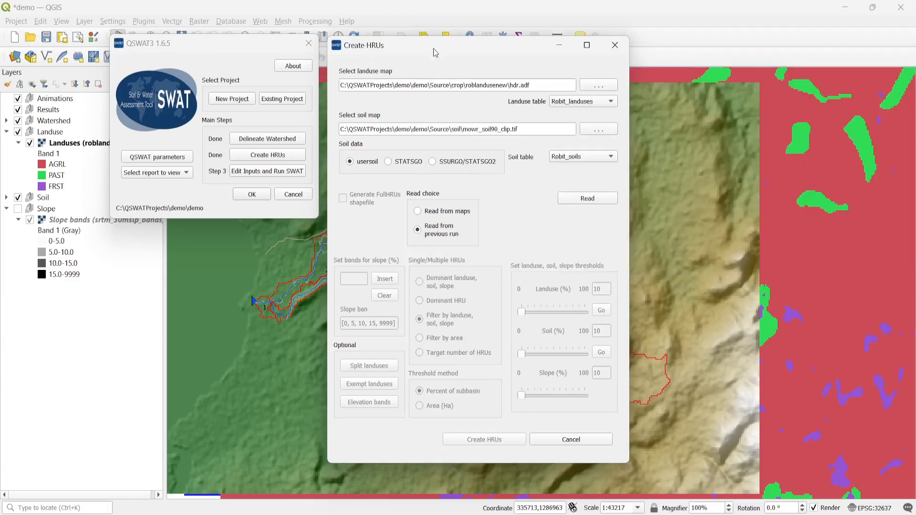
- Close the Create HRUs window without changing its landuse, soil or slope settings
{"action": "mouse_move", "coordinate": [424, 47]}
{"action": "left_mouse_down"}
{"action": "mouse_move", "coordinate": [411, 40]}
{"action": "mouse_move", "coordinate": [424, 45]}
{"action": "left_mouse_up"}
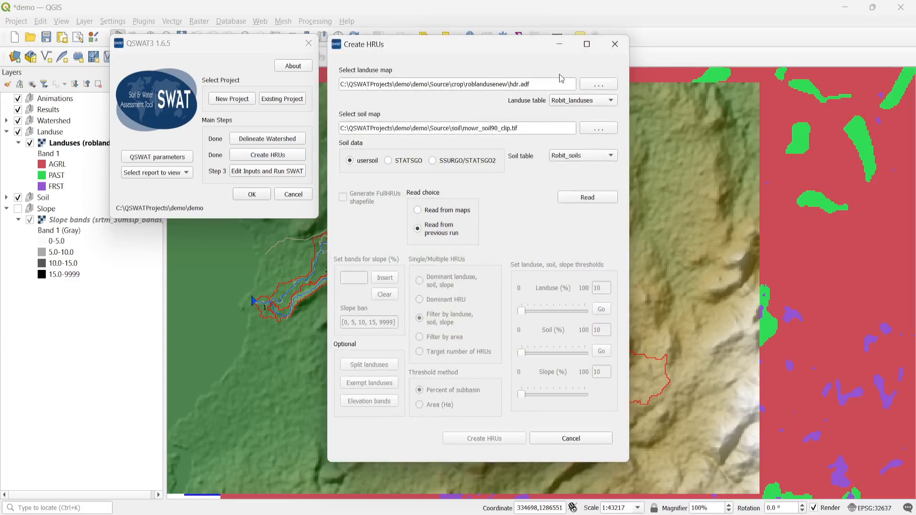
{"action": "left_click", "coordinate": [615, 44]}
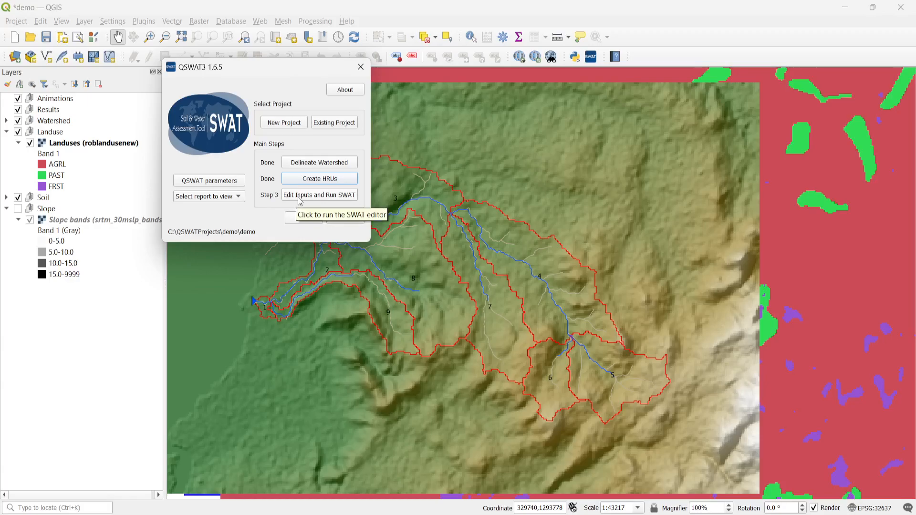
- Check the SWAT editor directory in the QSWAT parameters and leave them without saving
{"action": "left_click", "coordinate": [208, 181]}
{"action": "left_click_drag", "start_coordinate": [75, 67], "coordinate": [232, 147]}
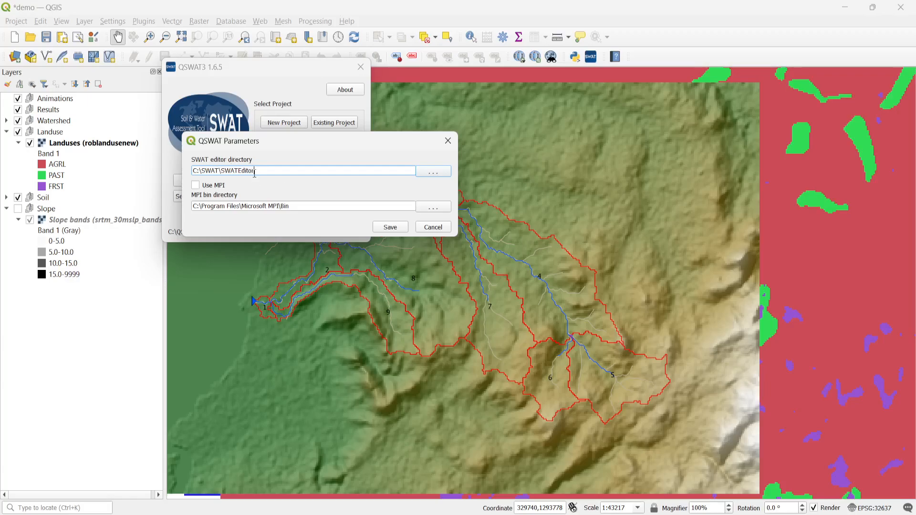
{"action": "left_click_drag", "start_coordinate": [246, 144], "coordinate": [285, 270]}
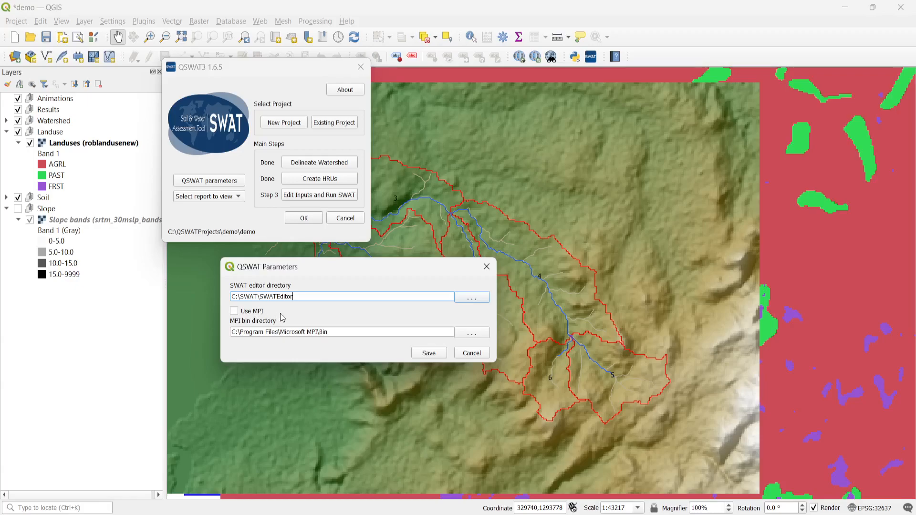
{"action": "left_click", "coordinate": [468, 353]}
{"action": "left_click", "coordinate": [468, 353]}
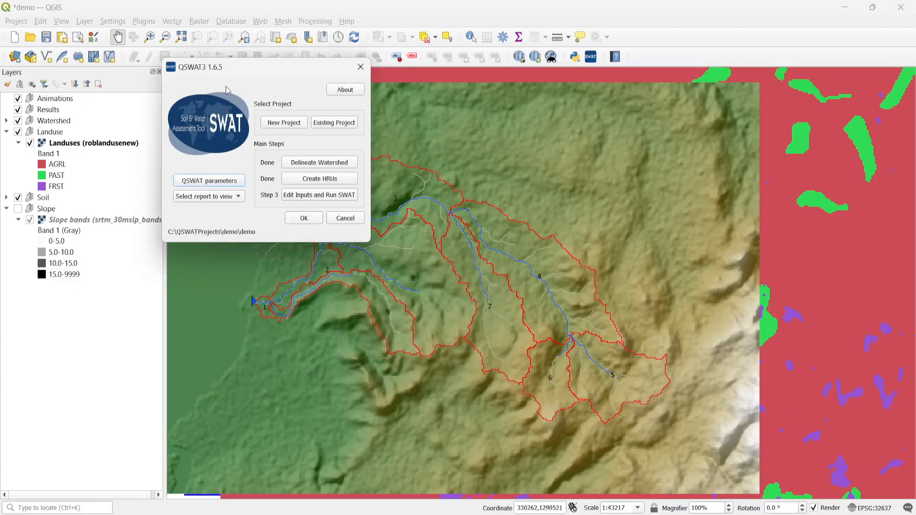
- Launch the SWAT Editor for the project's third main step and place its window beside the QSWAT3 dialog
{"action": "left_click_drag", "start_coordinate": [223, 72], "coordinate": [219, 78]}
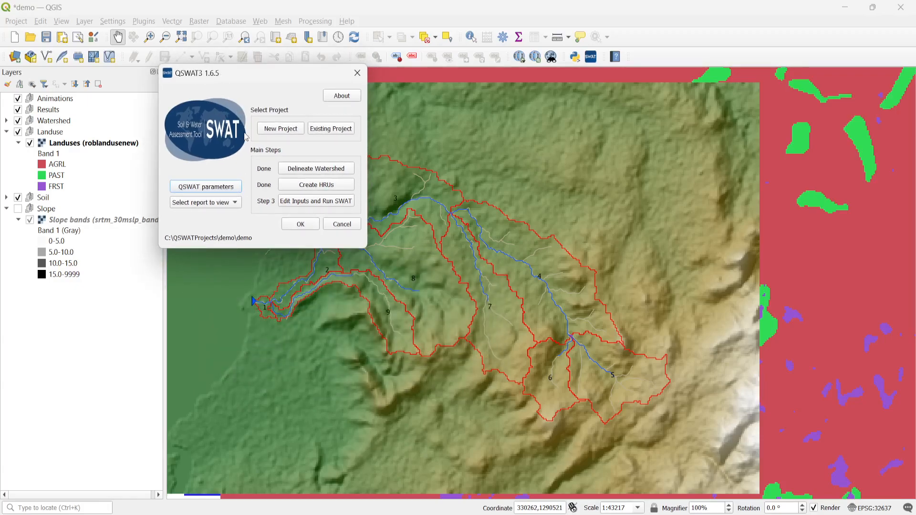
{"action": "left_click", "coordinate": [295, 209]}
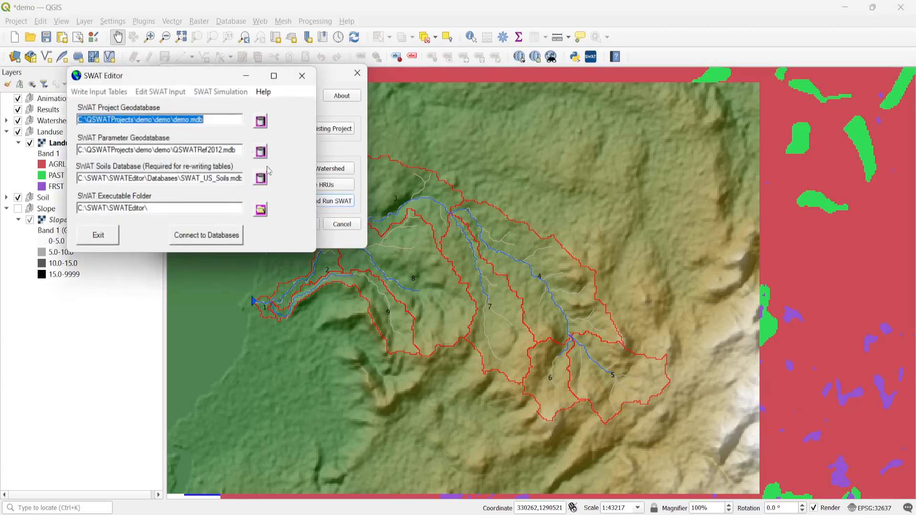
{"action": "left_click_drag", "start_coordinate": [165, 75], "coordinate": [502, 105]}
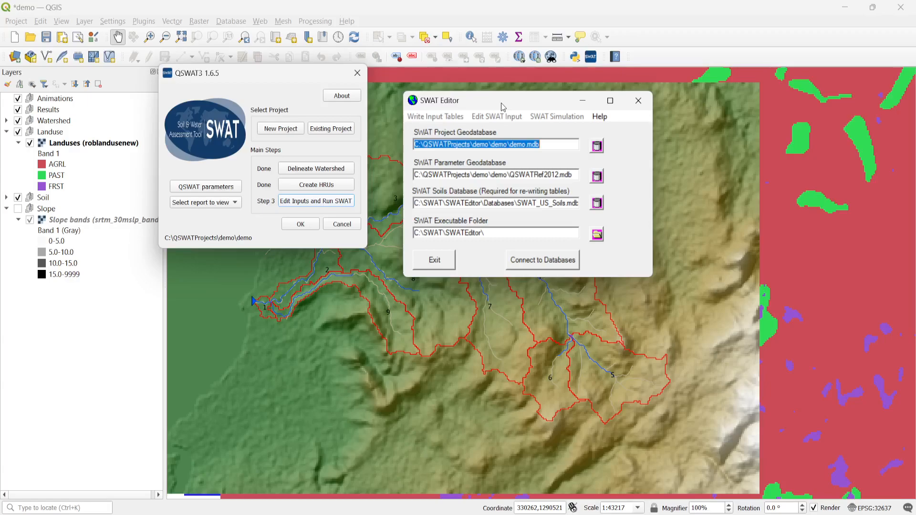
{"action": "left_click_drag", "start_coordinate": [503, 107], "coordinate": [481, 108]}
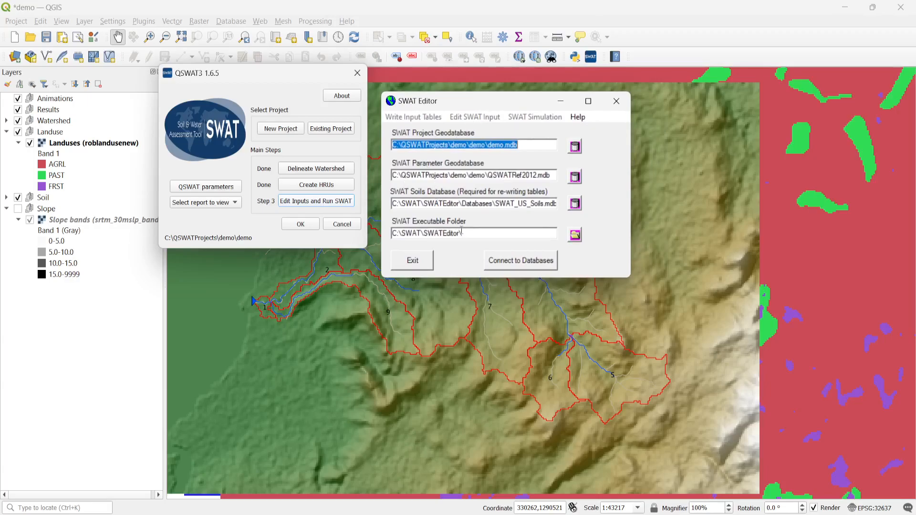
- Connect the SWAT Editor to the project, parameter and soils databases and acknowledge the connection
{"action": "left_click", "coordinate": [446, 144]}
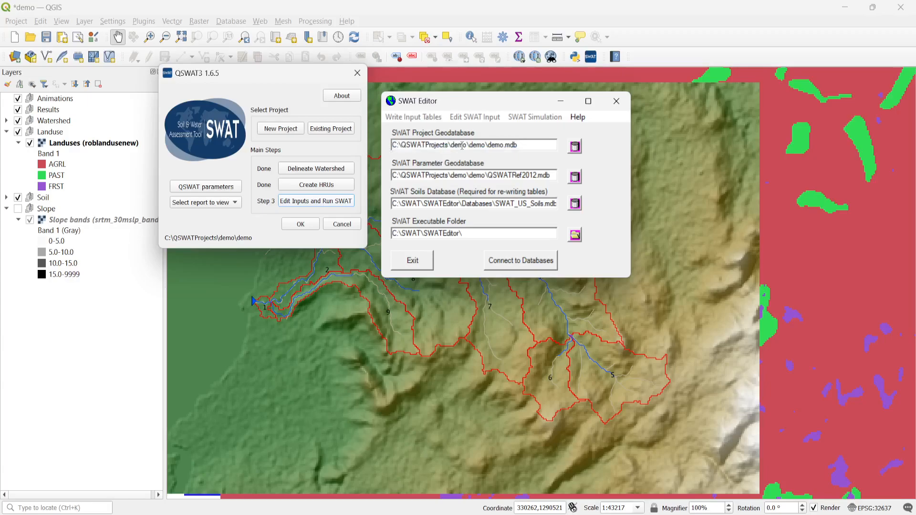
{"action": "left_click", "coordinate": [519, 148]}
{"action": "left_click", "coordinate": [512, 265]}
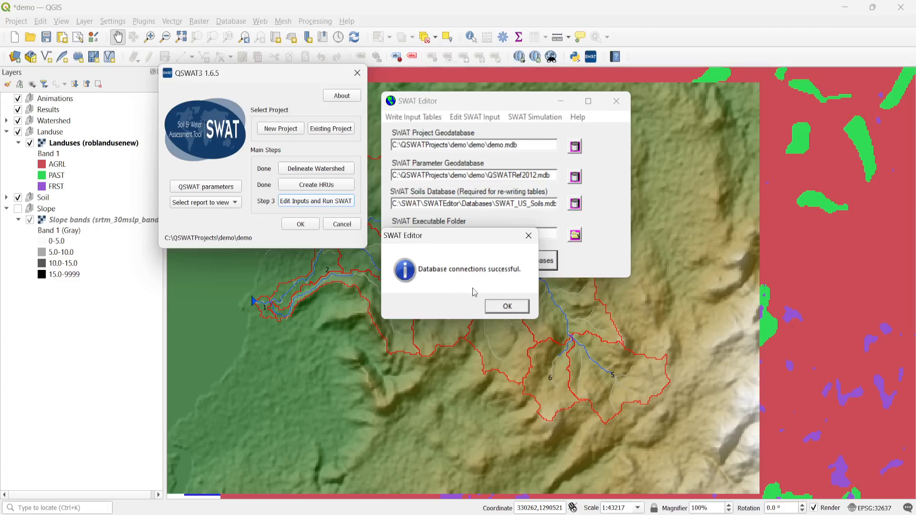
{"action": "left_click_drag", "start_coordinate": [463, 244], "coordinate": [467, 258]}
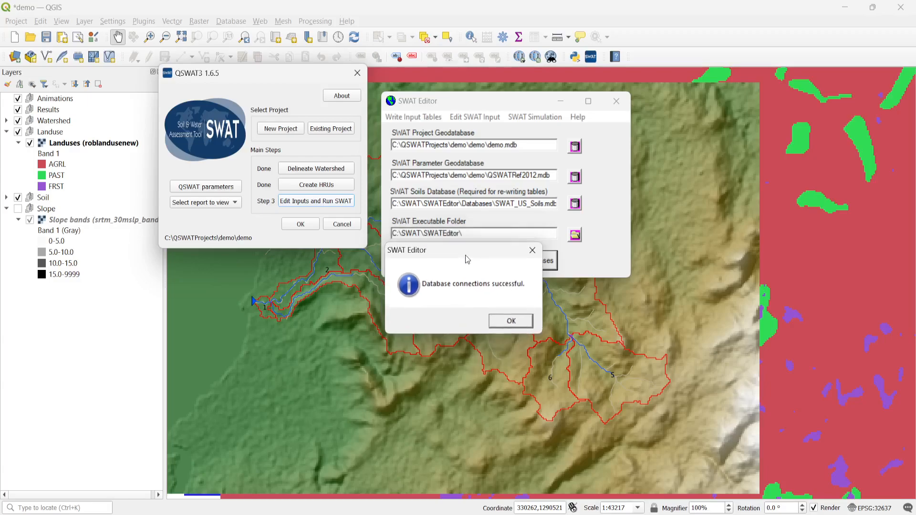
{"action": "left_click", "coordinate": [507, 321]}
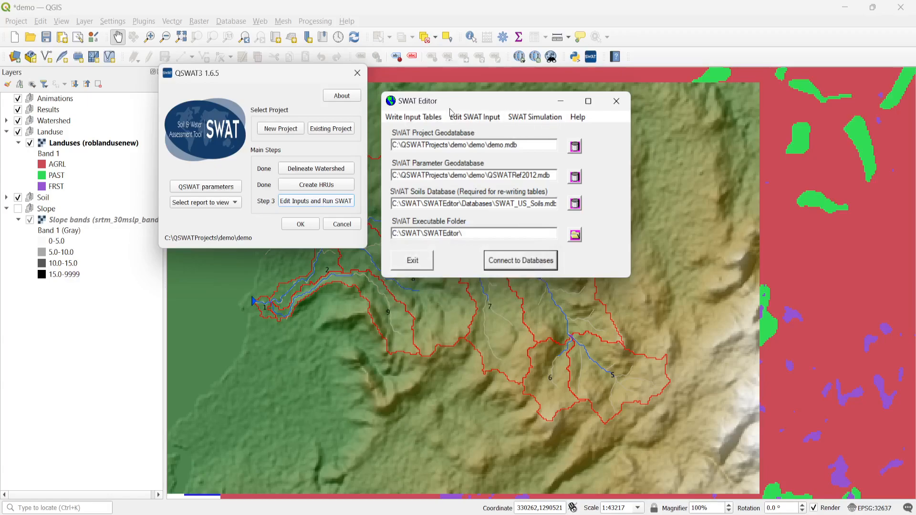
- Open the weather stations definition and set the weather generator locations table to WGEN_Robit
{"action": "left_click", "coordinate": [416, 113]}
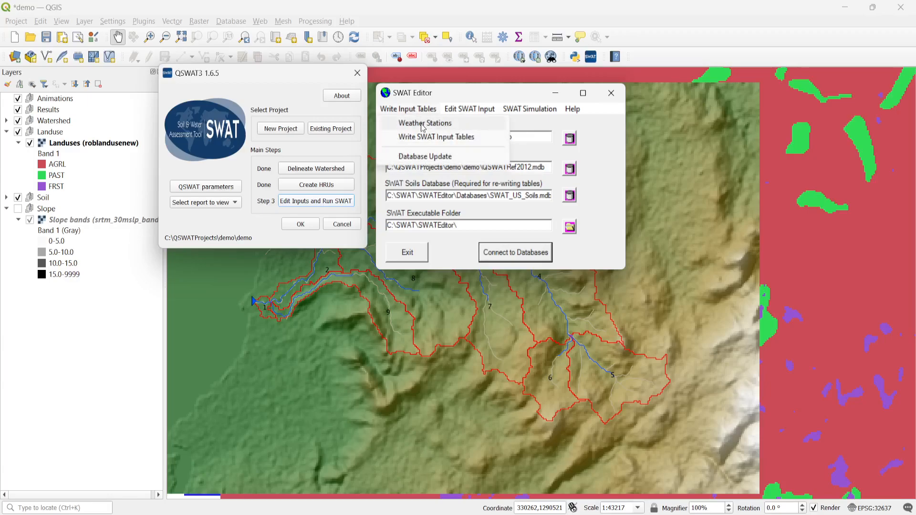
{"action": "left_click", "coordinate": [422, 124]}
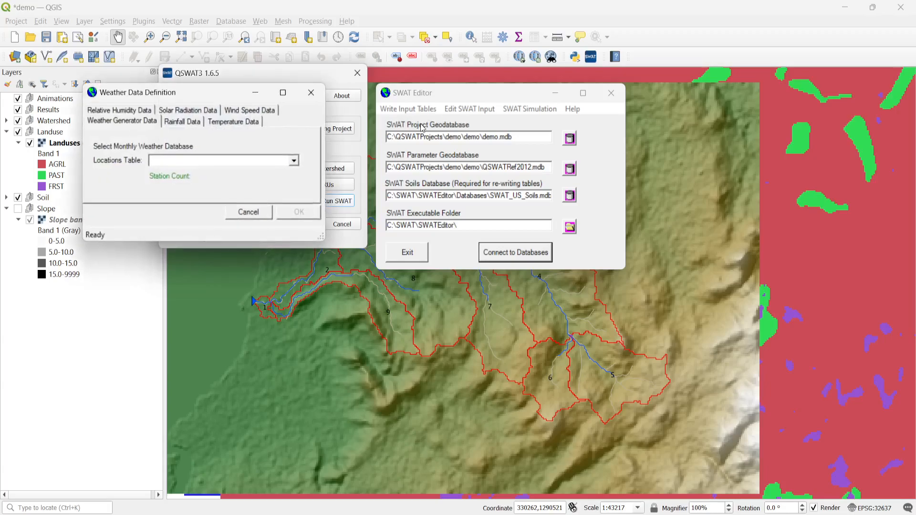
{"action": "left_click_drag", "start_coordinate": [181, 97], "coordinate": [362, 185]}
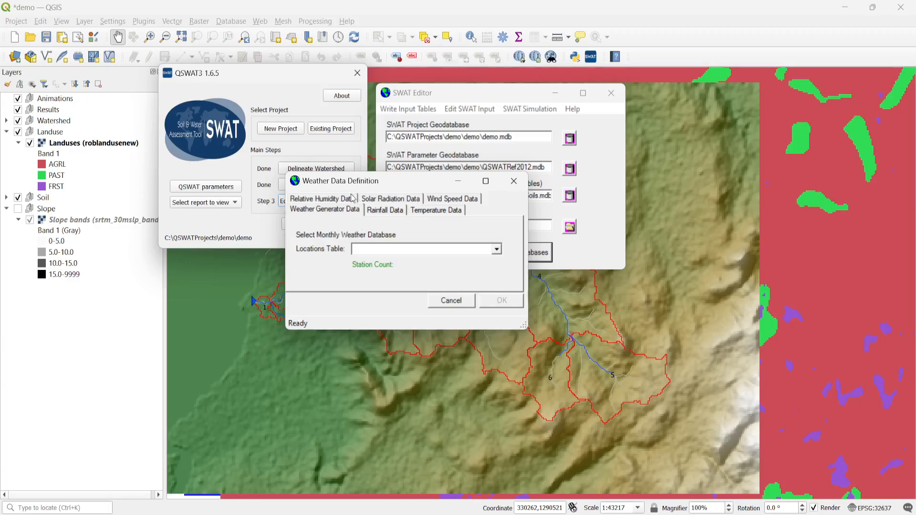
{"action": "left_click_drag", "start_coordinate": [344, 182], "coordinate": [327, 185]}
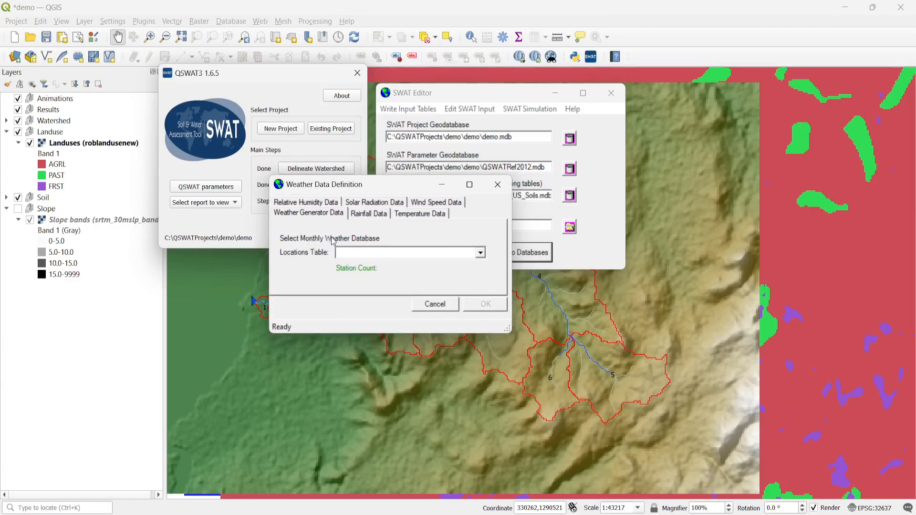
{"action": "left_click", "coordinate": [482, 259]}
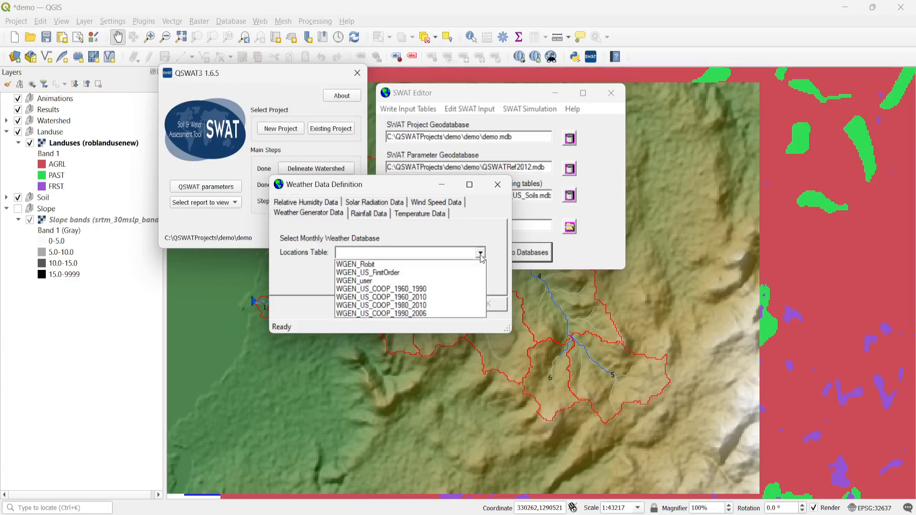
{"action": "left_click", "coordinate": [482, 257]}
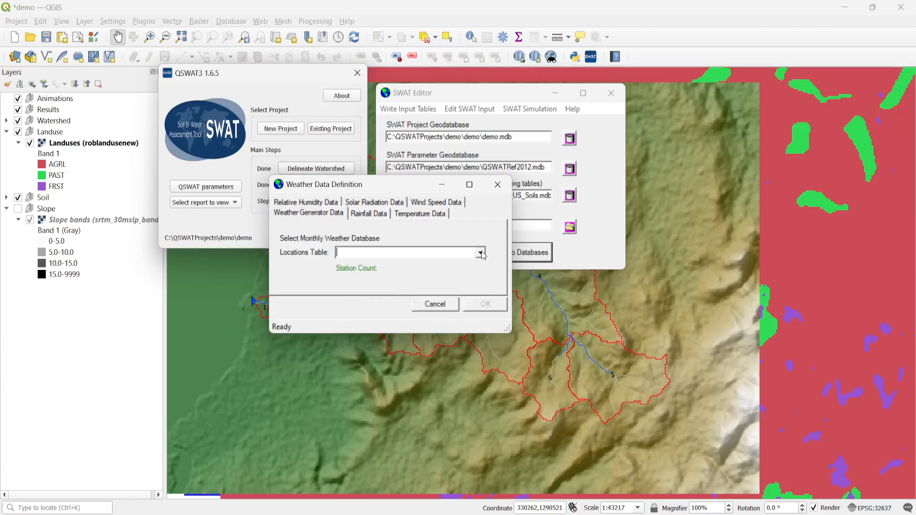
{"action": "left_click", "coordinate": [481, 254]}
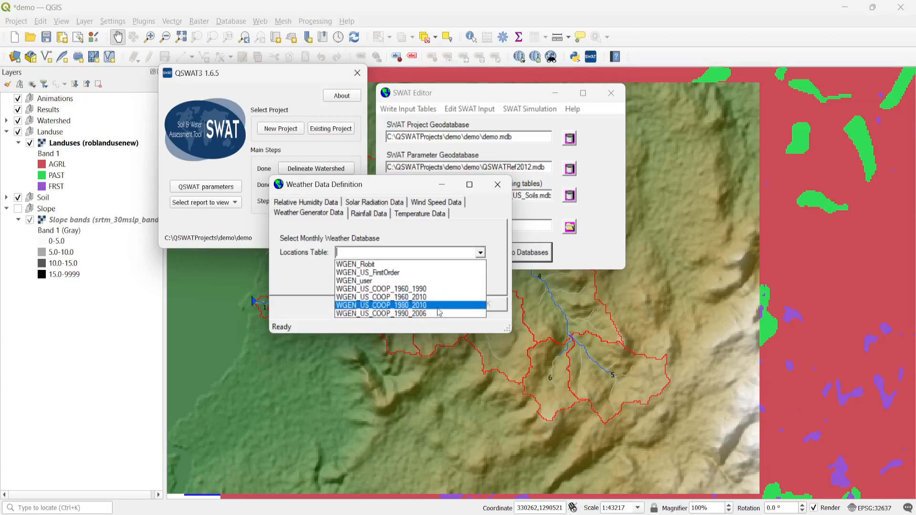
{"action": "left_click", "coordinate": [409, 265]}
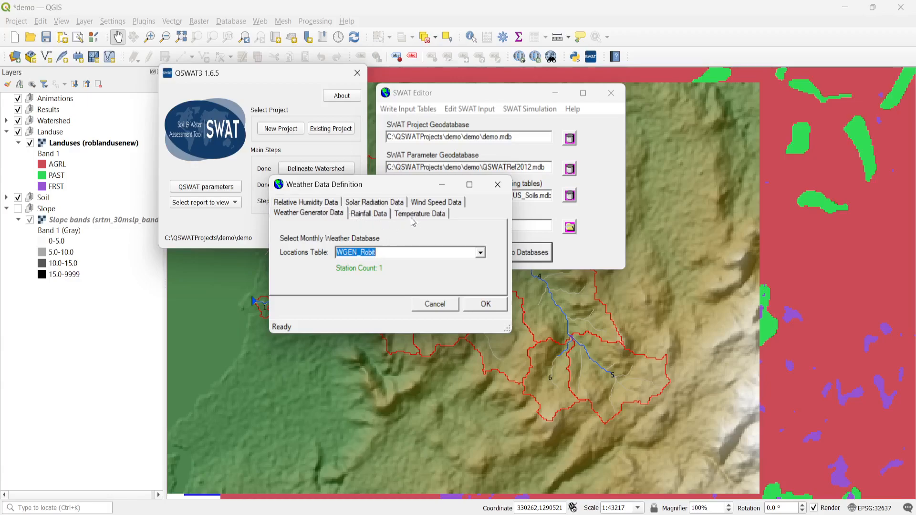
- Set the rainfall data source to Raingages, keeping the Daily precipitation timestep
{"action": "left_click", "coordinate": [372, 215]}
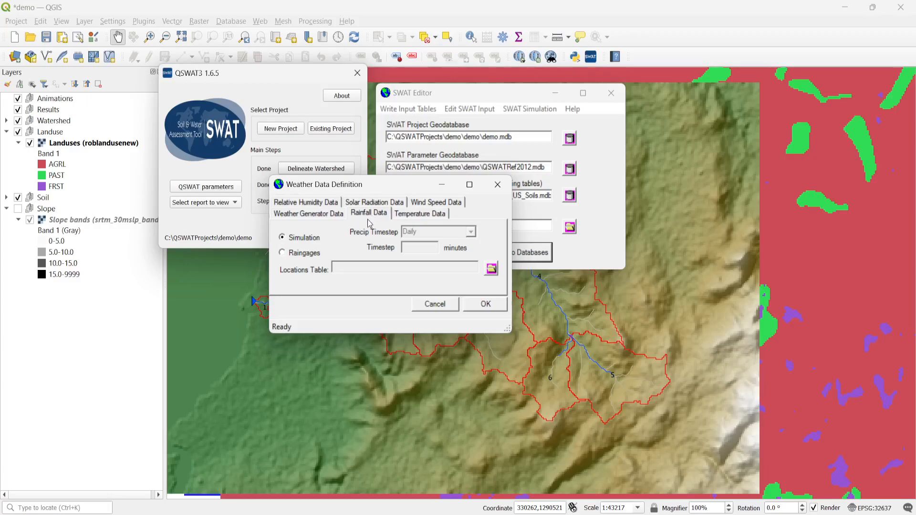
{"action": "left_click", "coordinate": [298, 257]}
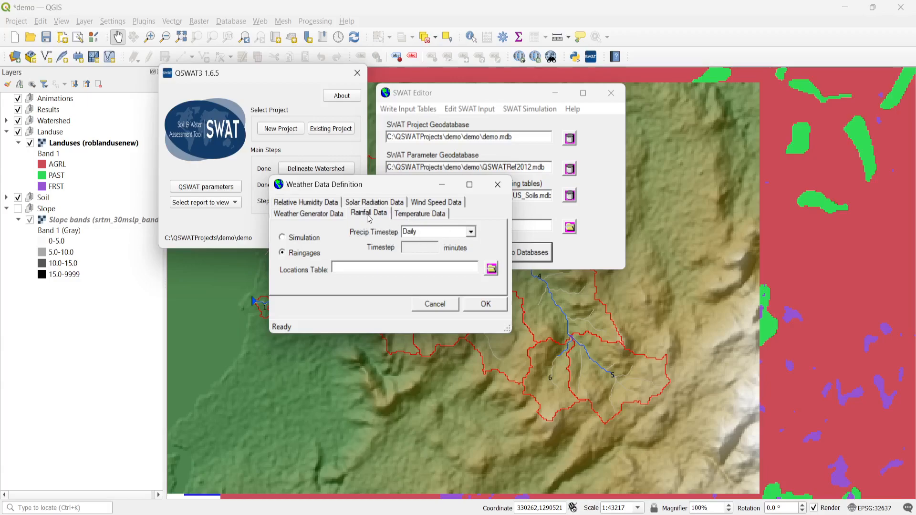
{"action": "left_click", "coordinate": [471, 233]}
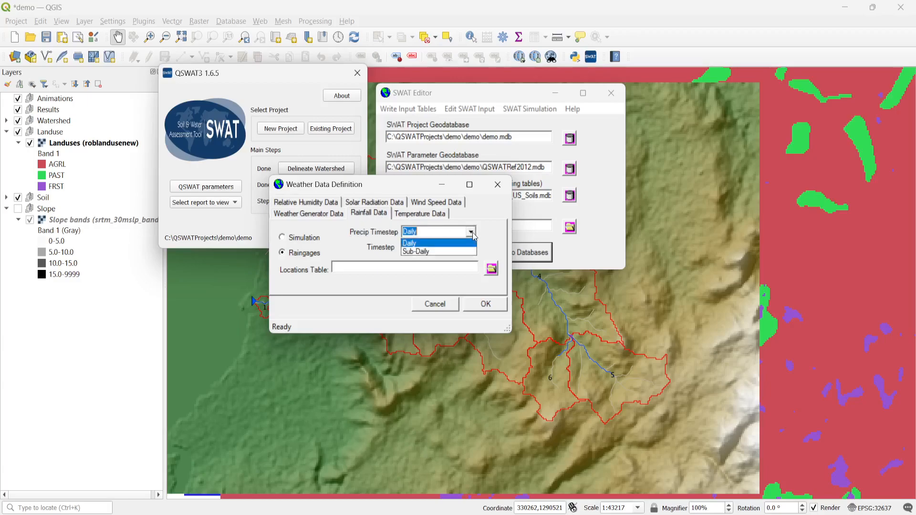
{"action": "left_click", "coordinate": [472, 234]}
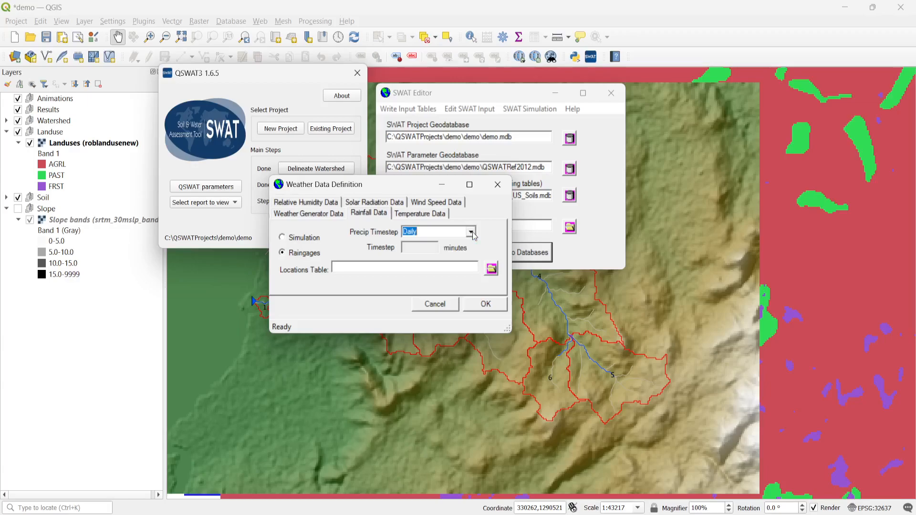
{"action": "left_click", "coordinate": [329, 250]}
- Try the Sub-Daily precipitation timestep for the rainfall data and return it to Daily
{"action": "left_click", "coordinate": [471, 232]}
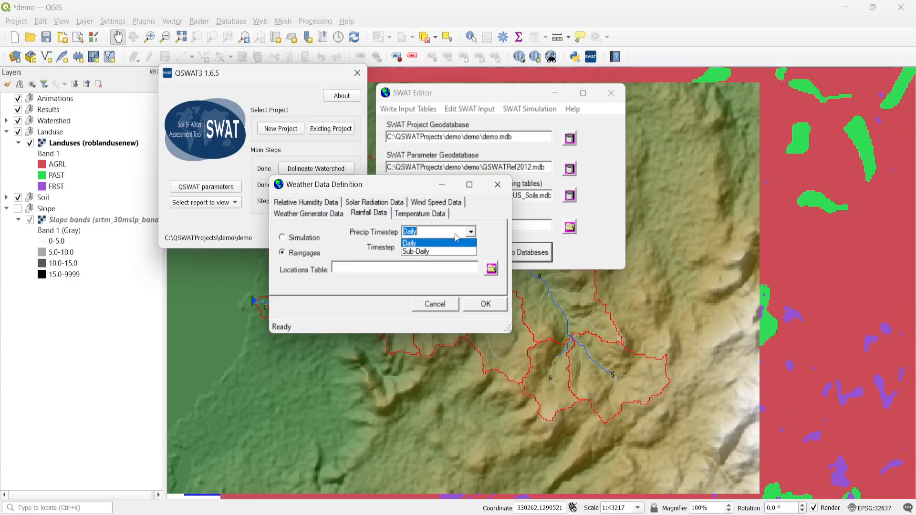
{"action": "left_click", "coordinate": [450, 249]}
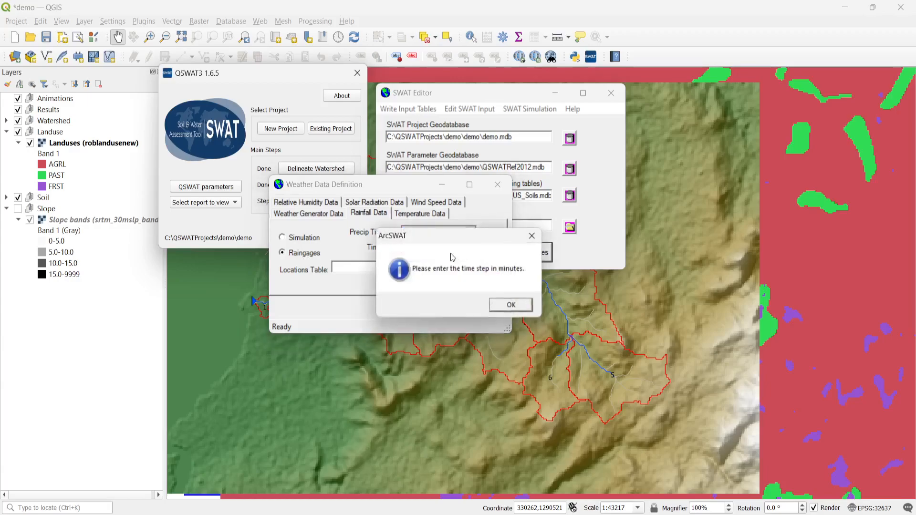
{"action": "left_click", "coordinate": [514, 307]}
{"action": "left_click", "coordinate": [434, 235]}
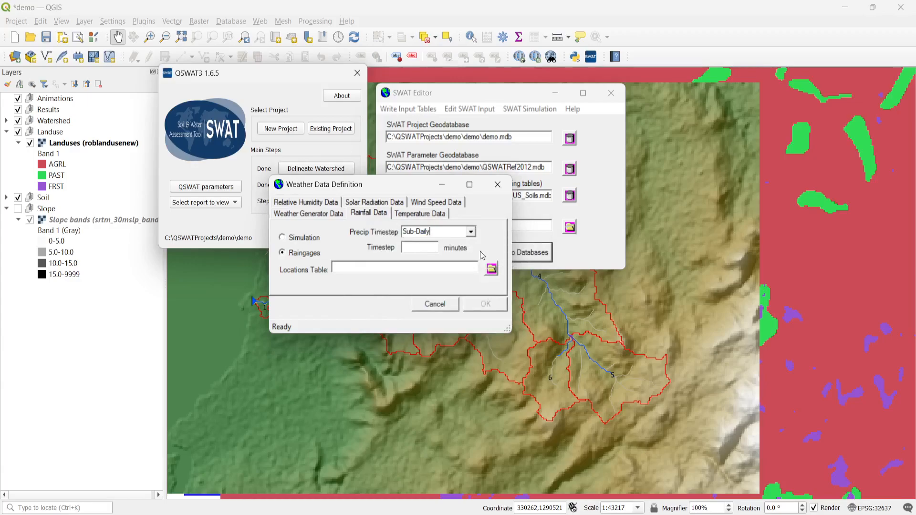
{"action": "left_click", "coordinate": [471, 233]}
{"action": "left_click", "coordinate": [456, 242]}
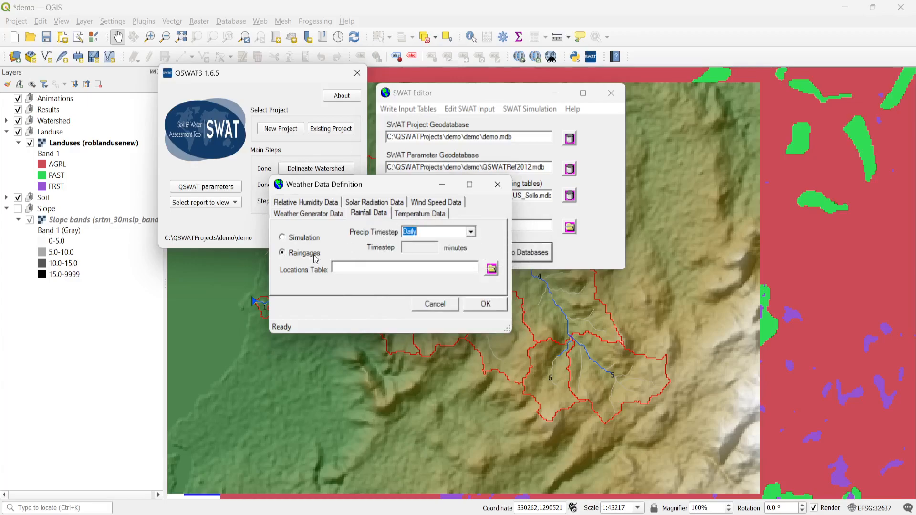
- Set the rainfall locations table to robpcp.txt from the ExampleDataset\ClimateRobit folder
{"action": "left_click", "coordinate": [491, 271]}
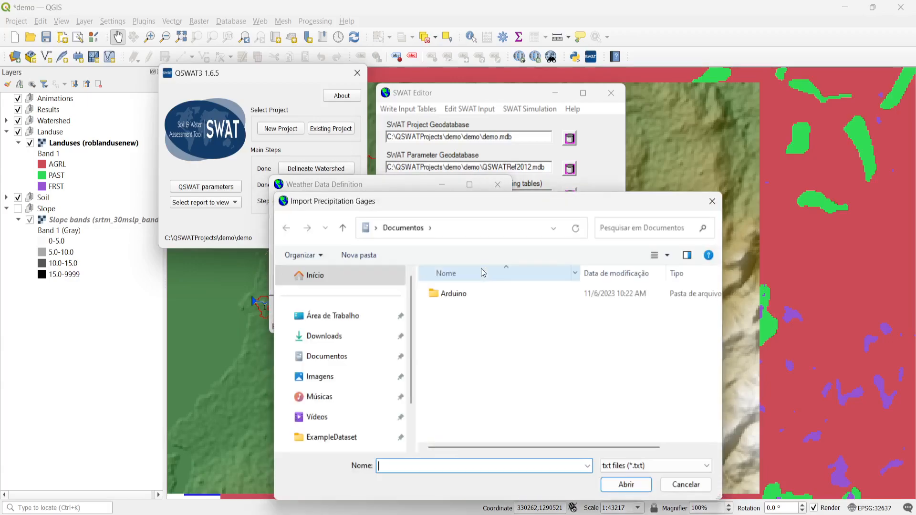
{"action": "left_click_drag", "start_coordinate": [410, 203], "coordinate": [330, 120]}
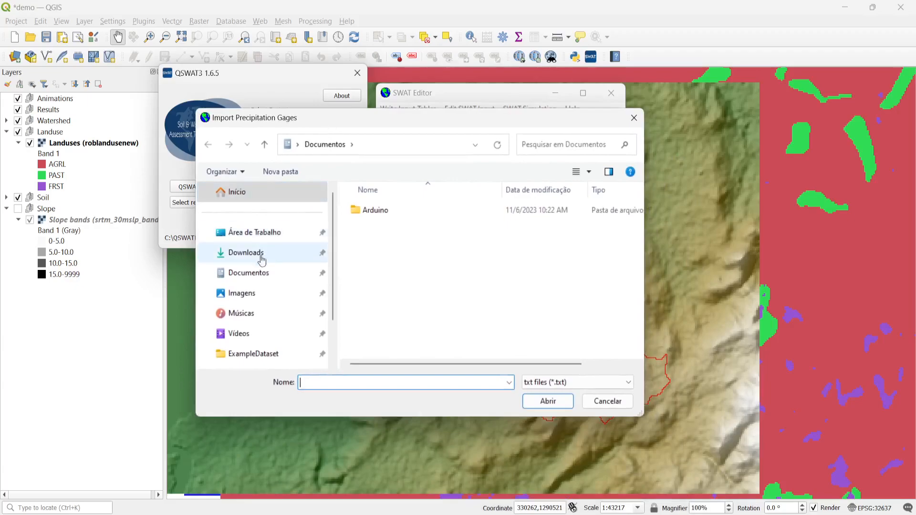
{"action": "left_click", "coordinate": [269, 356]}
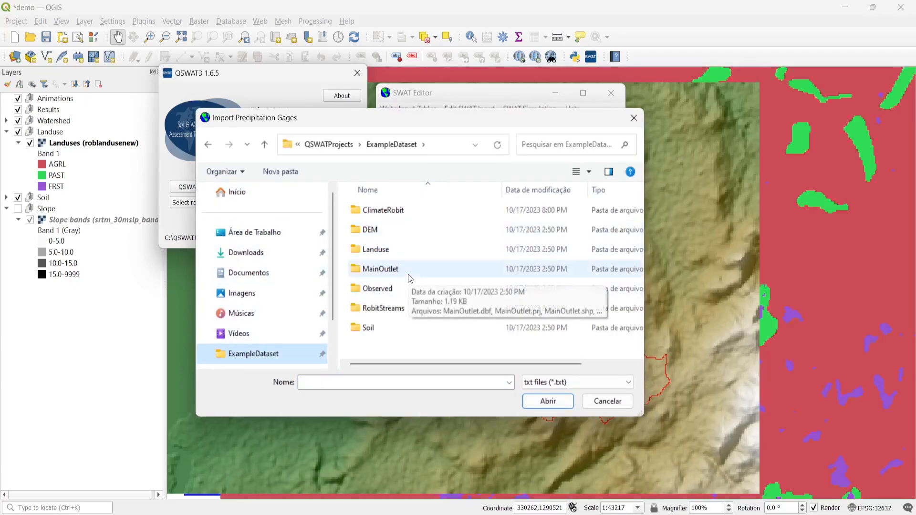
{"action": "double_click", "coordinate": [396, 210]}
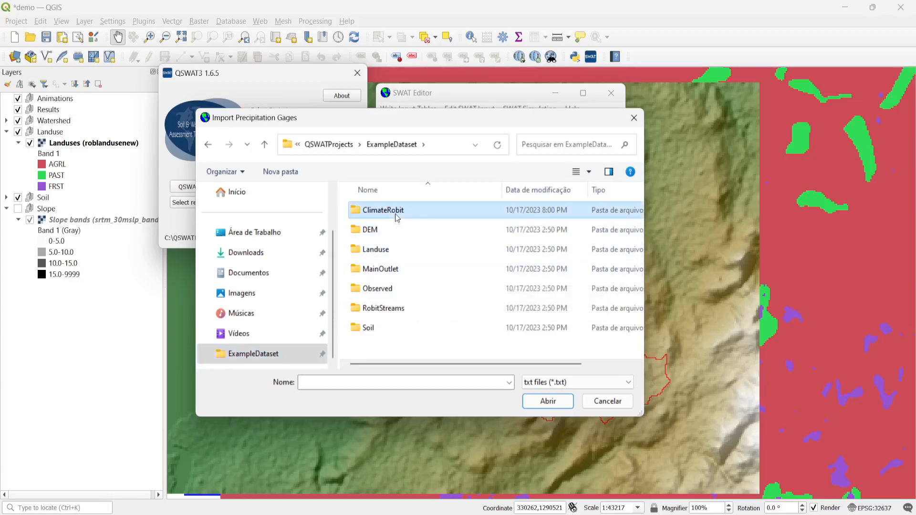
{"action": "left_click_drag", "start_coordinate": [356, 124], "coordinate": [389, 126]}
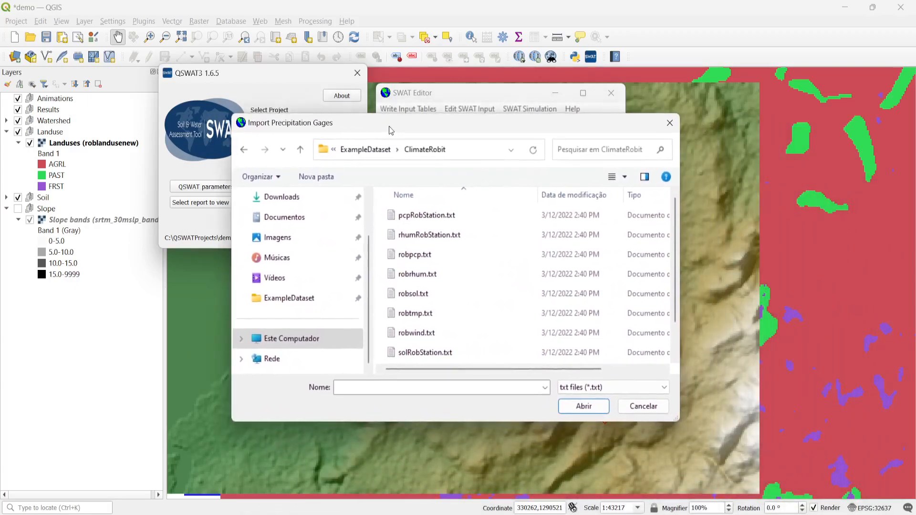
{"action": "left_click", "coordinate": [462, 257]}
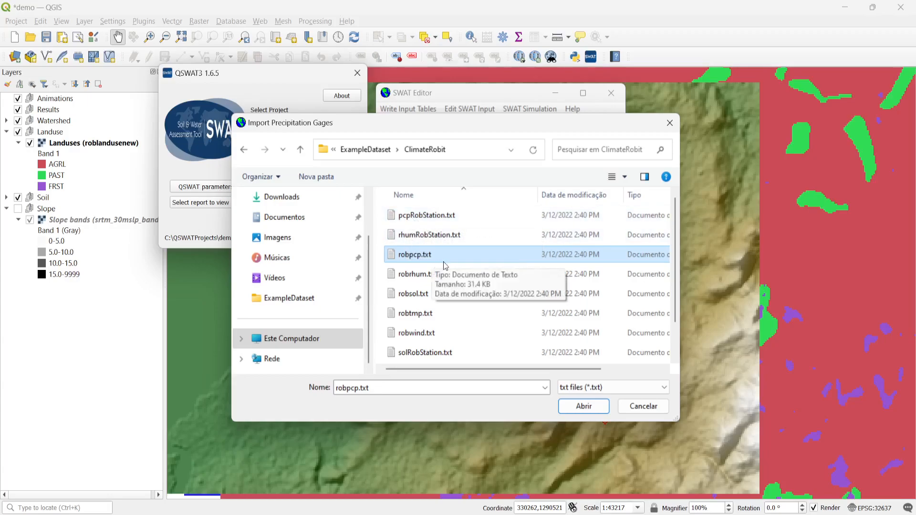
{"action": "scroll", "coordinate": [443, 262], "scroll_direction": "down", "scroll_amount": 1}
{"action": "scroll", "coordinate": [443, 261], "scroll_direction": "up", "scroll_amount": 1}
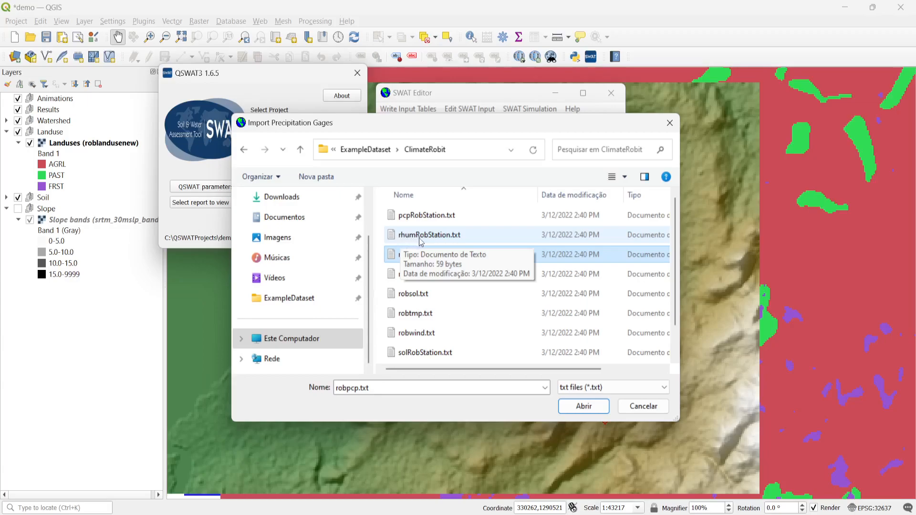
{"action": "left_click", "coordinate": [573, 409]}
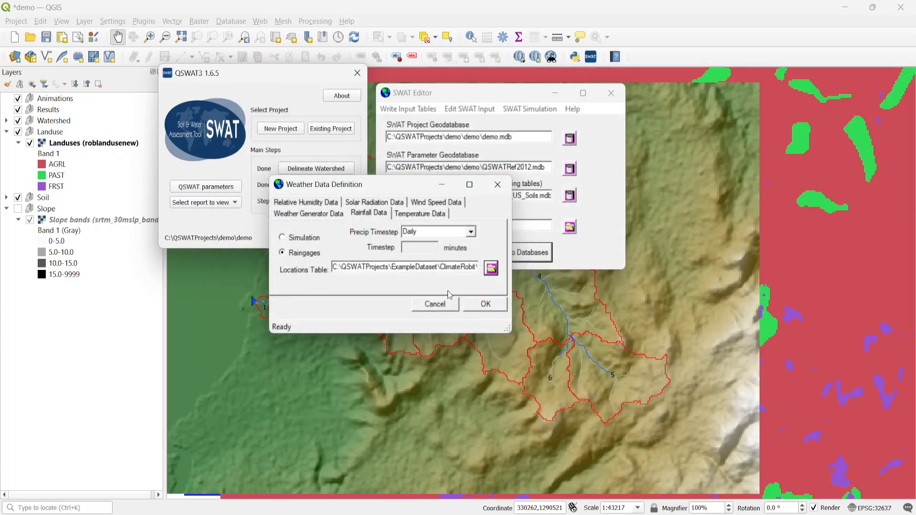
- Set the temperature data source to Climate Stations and select robtmp.txt as the candidate file for its locations table
{"action": "left_click", "coordinate": [413, 215]}
{"action": "left_click", "coordinate": [305, 258]}
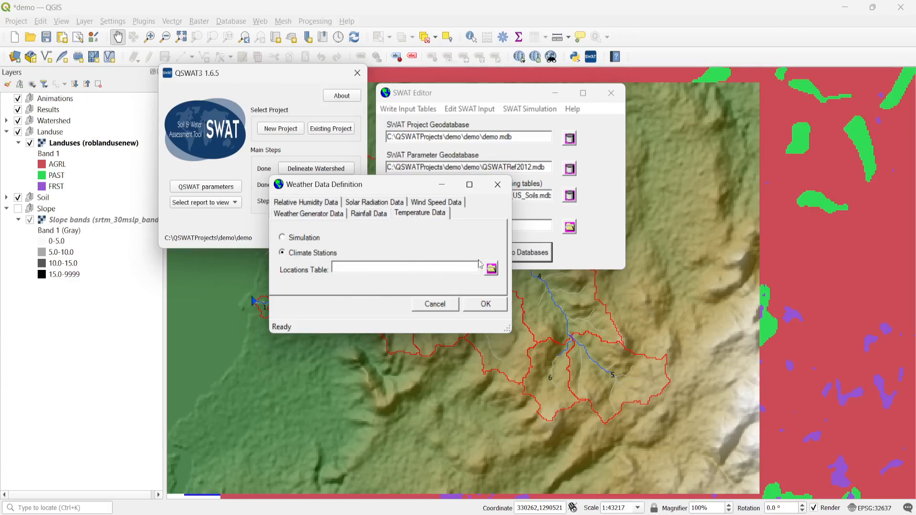
{"action": "left_click", "coordinate": [492, 269]}
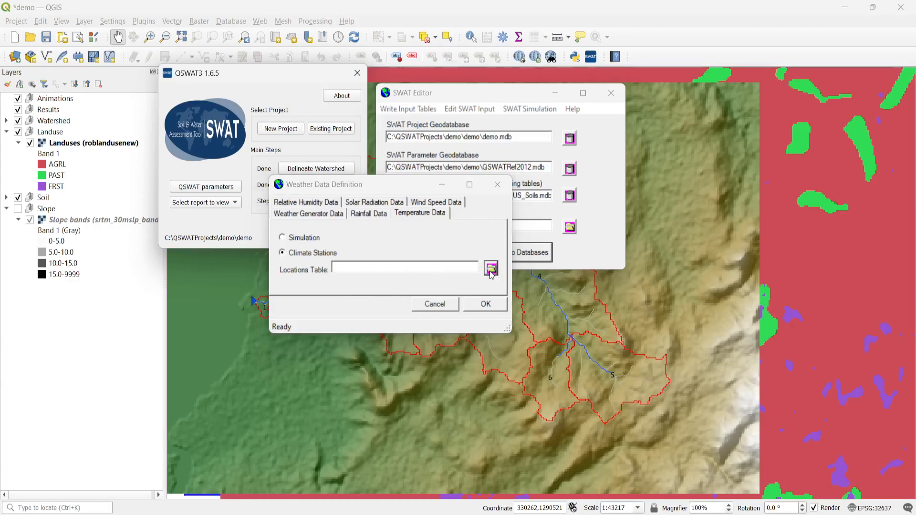
{"action": "scroll", "coordinate": [466, 313], "scroll_direction": "down", "scroll_amount": 1}
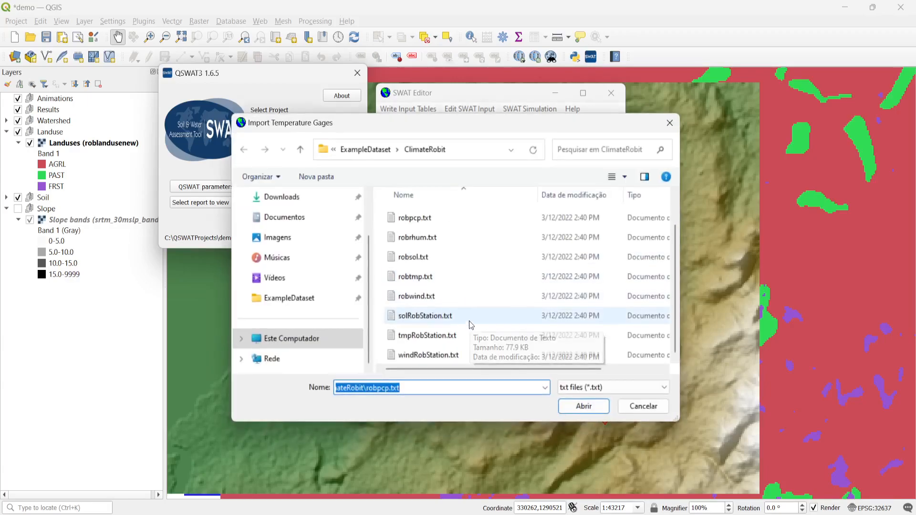
{"action": "left_click", "coordinate": [425, 337]}
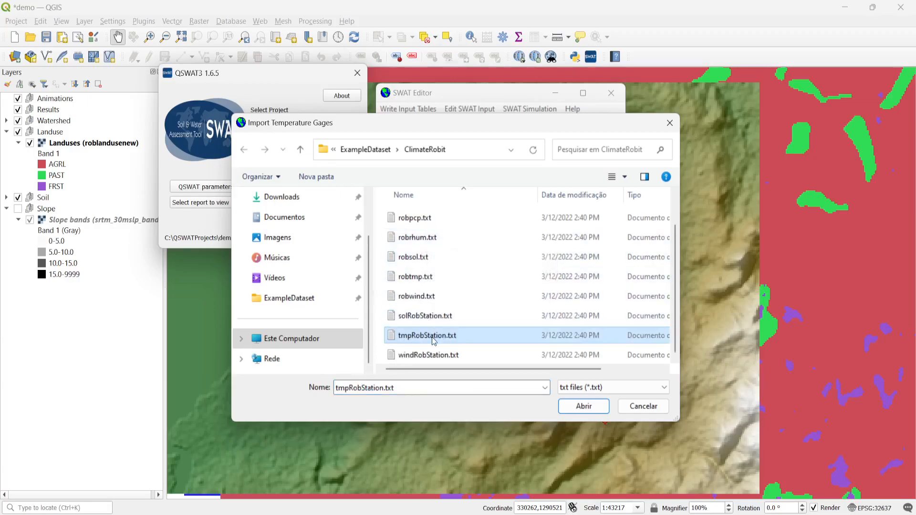
{"action": "left_click", "coordinate": [416, 280]}
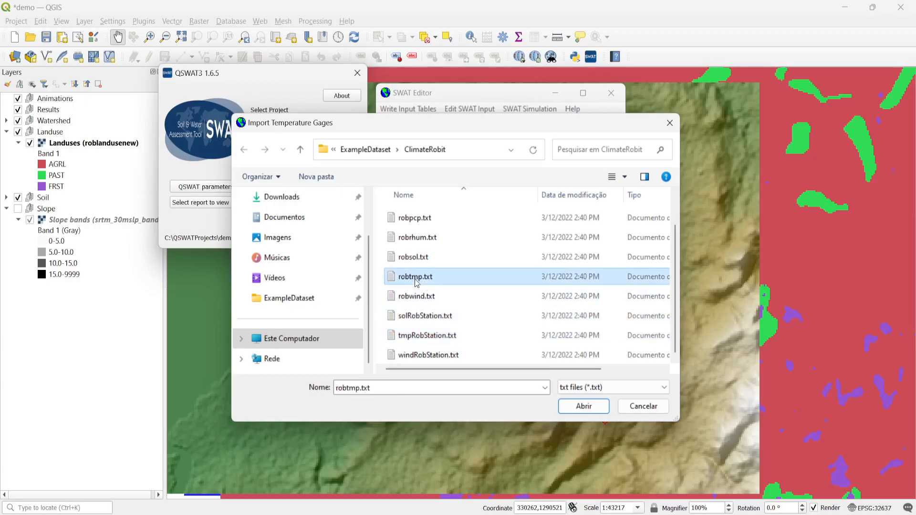
{"action": "left_click", "coordinate": [413, 342]}
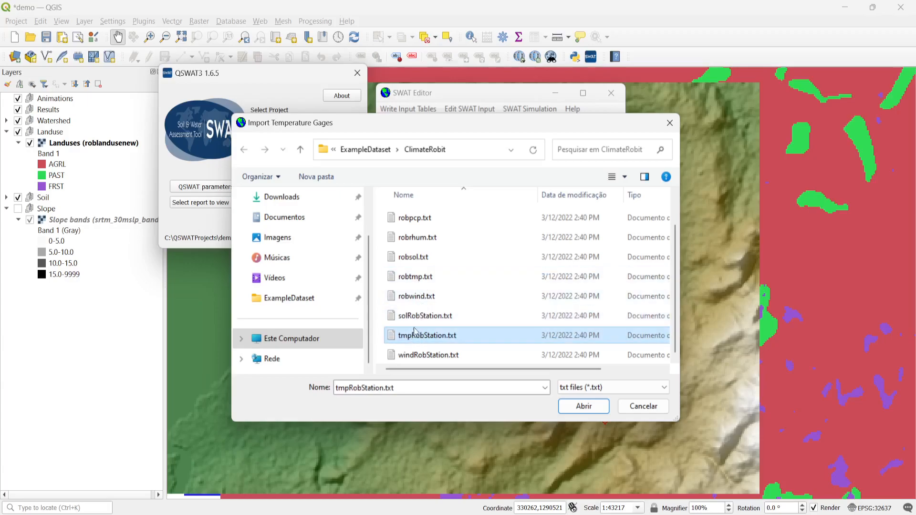
{"action": "left_click", "coordinate": [408, 280]}
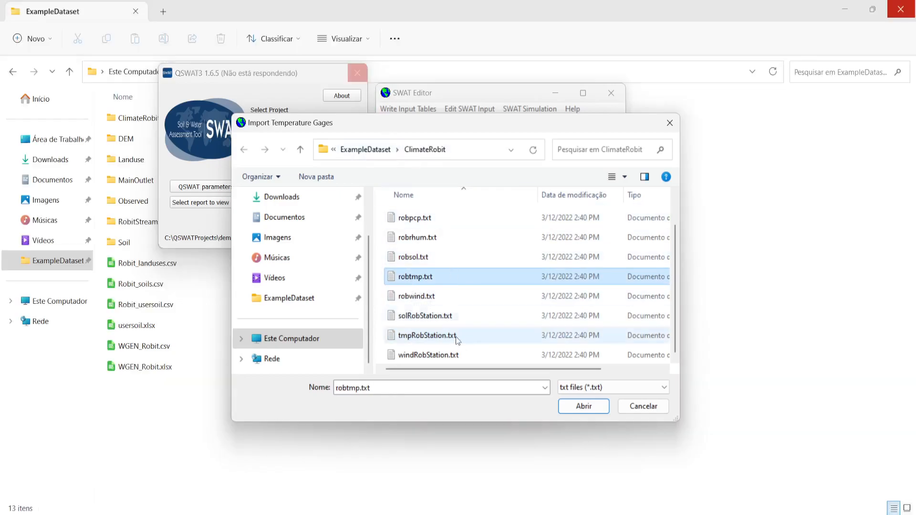
- Switch to File Explorer, open the ClimateRobit folder and examine the contents of pcpRobStation.txt
{"action": "mouse_move", "coordinate": [488, 513]}
{"action": "left_click", "coordinate": [486, 458]}
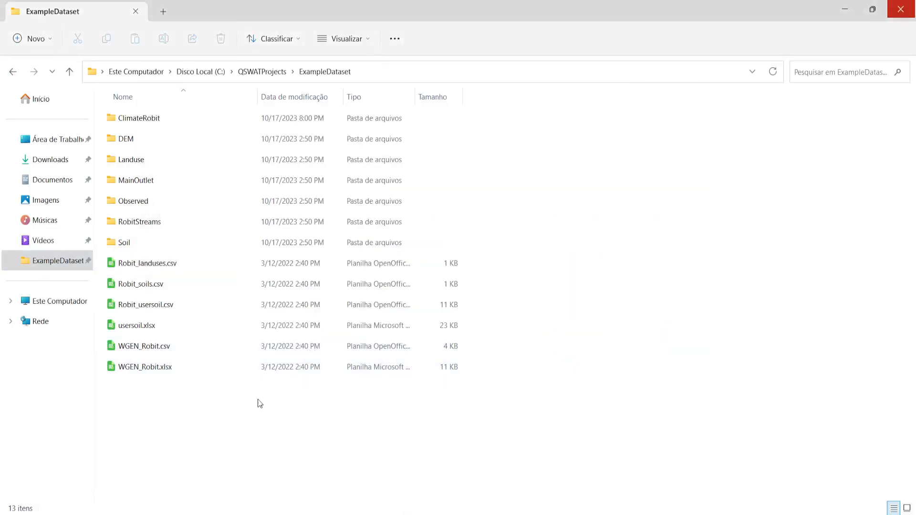
{"action": "double_click", "coordinate": [148, 122]}
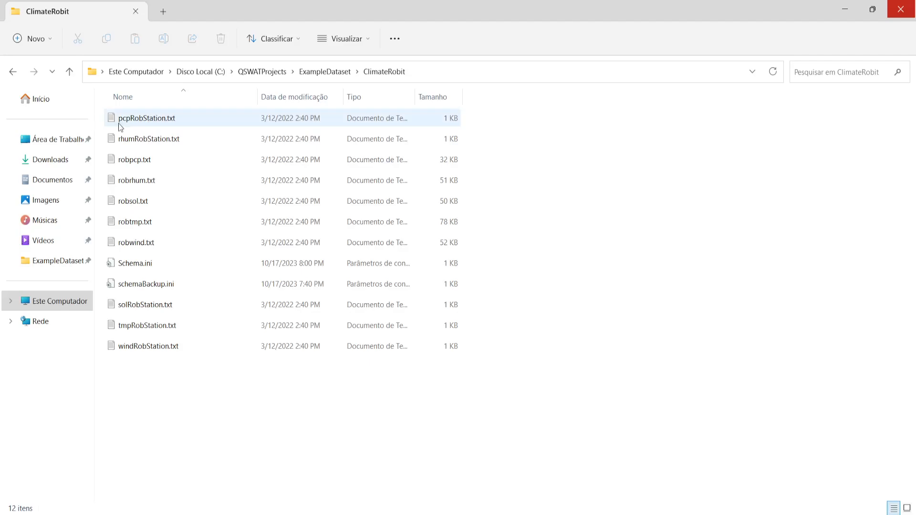
{"action": "left_click", "coordinate": [128, 125]}
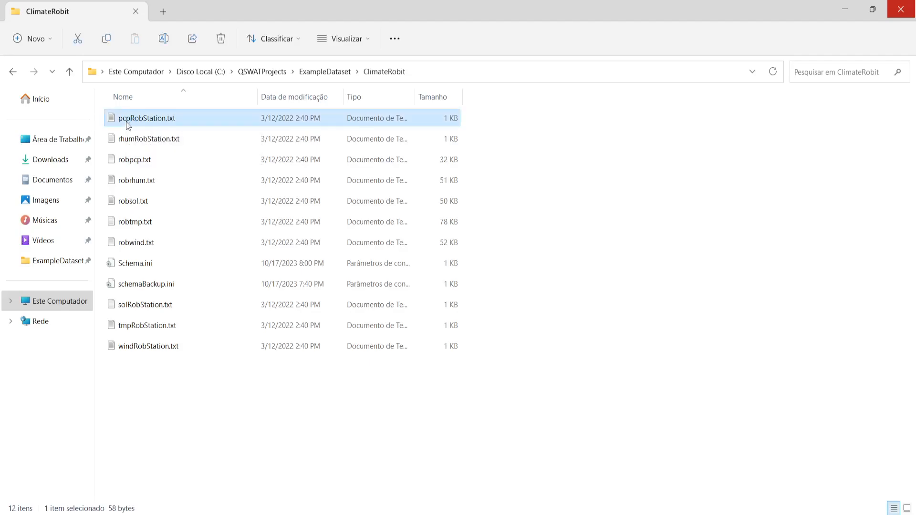
{"action": "double_click", "coordinate": [126, 122]}
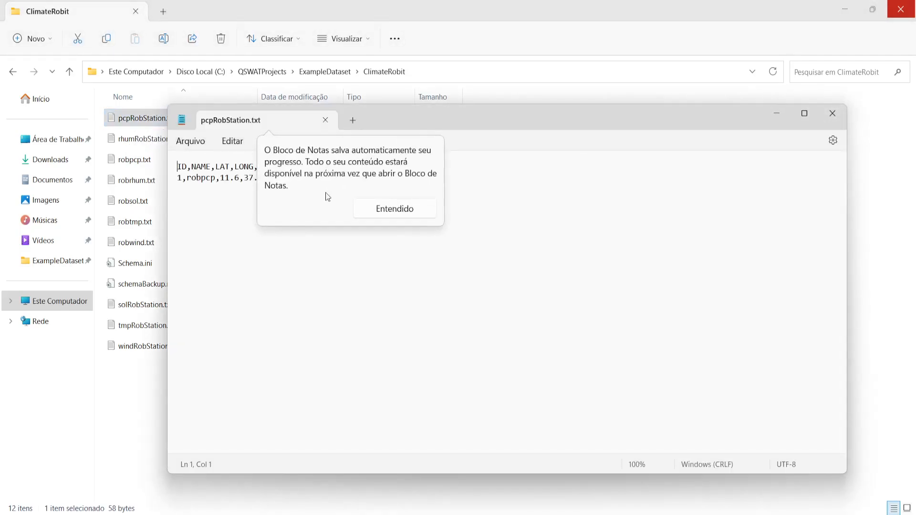
{"action": "left_click", "coordinate": [382, 210]}
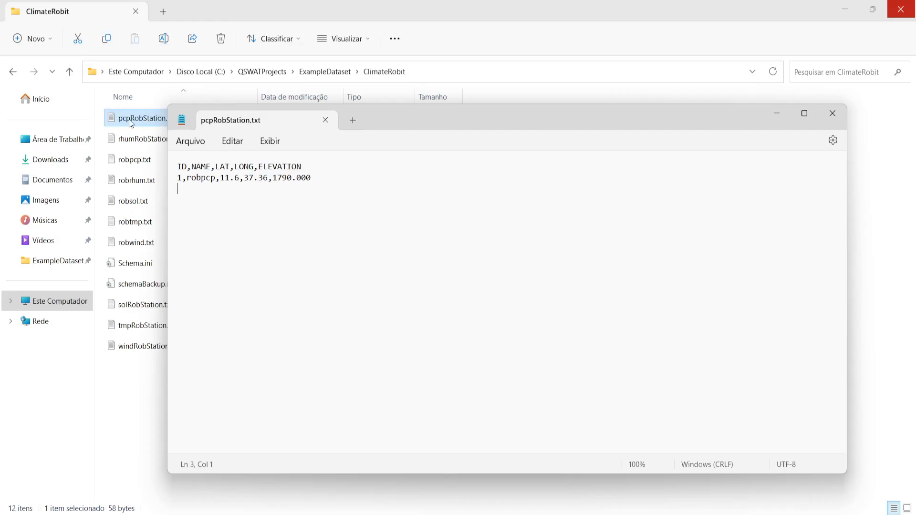
{"action": "left_click", "coordinate": [830, 116]}
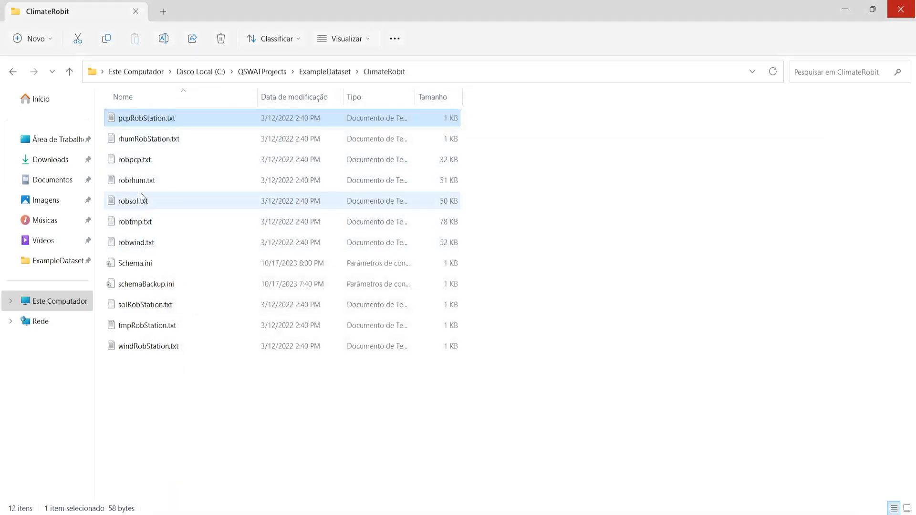
- Examine the contents of the precipitation file robpcp.txt and the temperature file robtmp.txt
{"action": "double_click", "coordinate": [138, 161]}
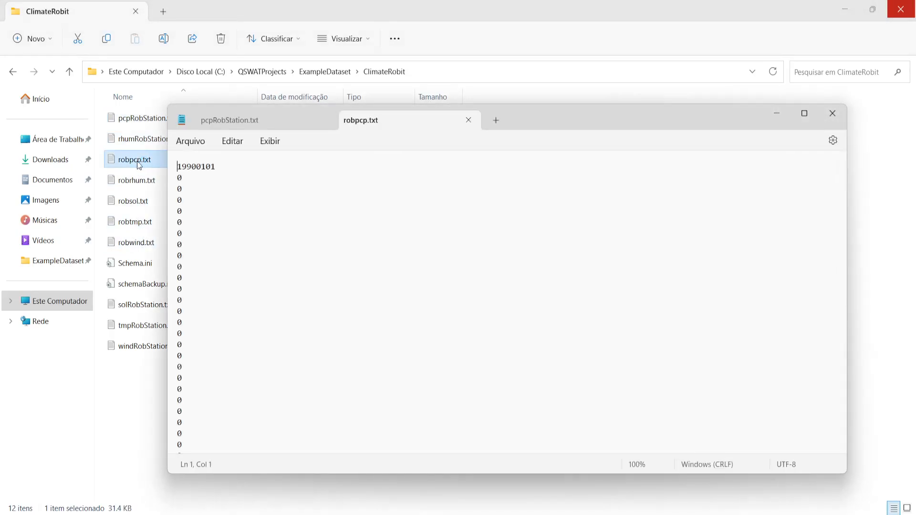
{"action": "left_click", "coordinate": [833, 113]}
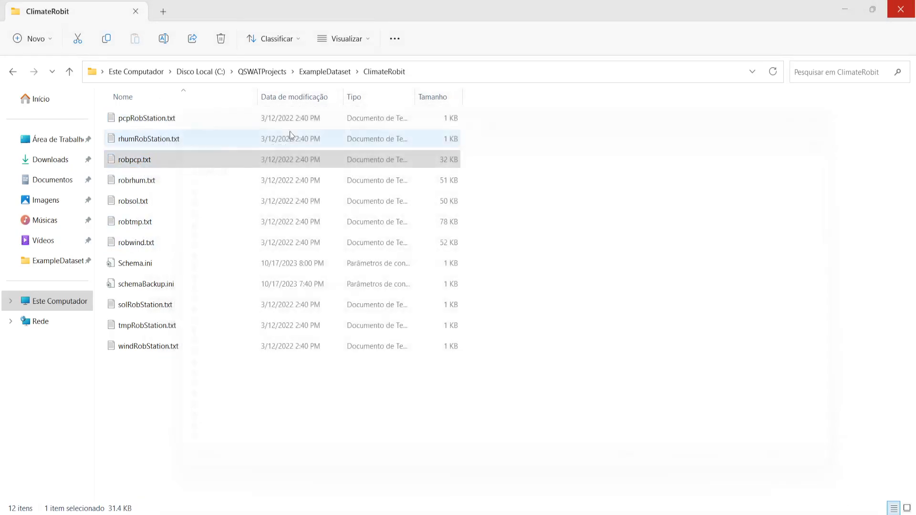
{"action": "double_click", "coordinate": [166, 221]}
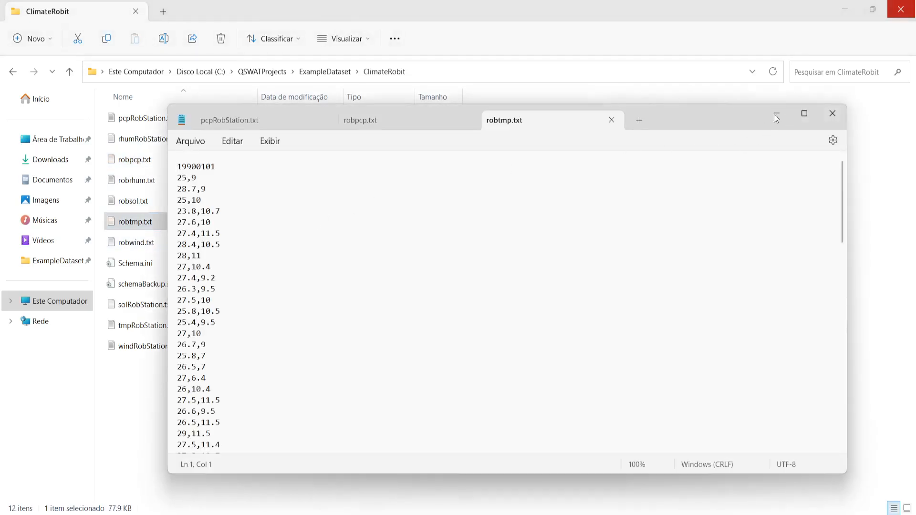
{"action": "left_click", "coordinate": [830, 120]}
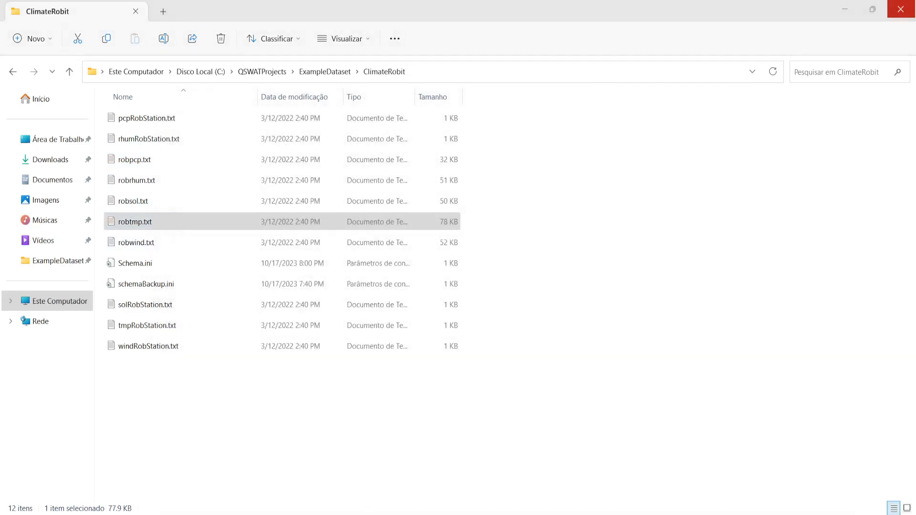
- Return to SWAT Editor and load robtmp.txt as the temperature locations table
{"action": "mouse_move", "coordinate": [538, 514]}
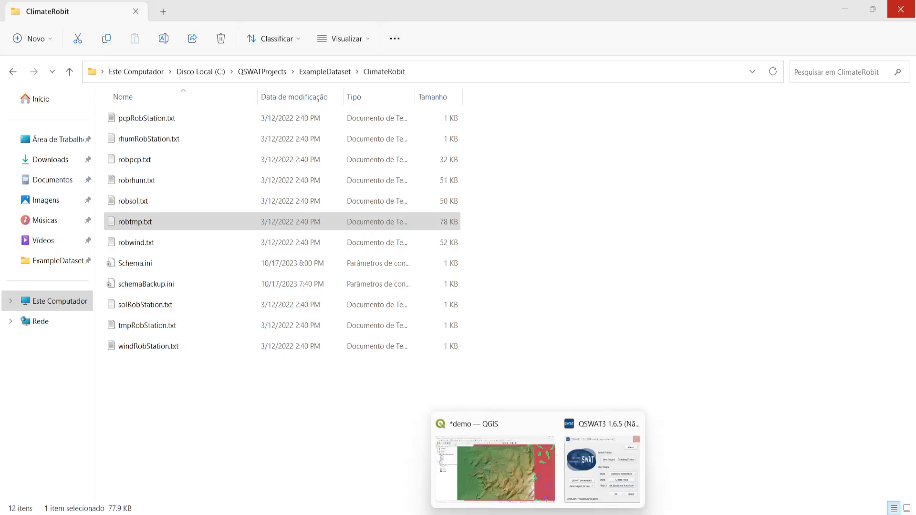
{"action": "left_click", "coordinate": [587, 473]}
{"action": "mouse_move", "coordinate": [538, 514]}
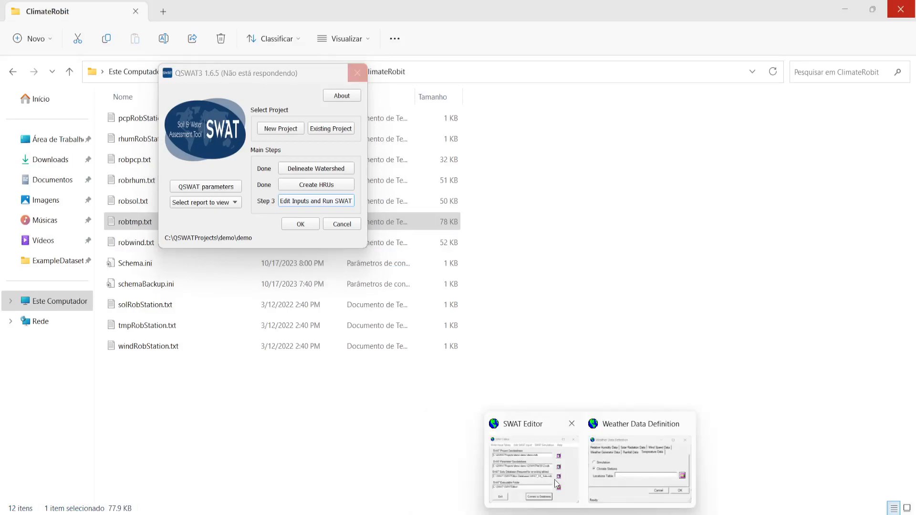
{"action": "left_click", "coordinate": [555, 480]}
{"action": "left_click", "coordinate": [539, 514]}
{"action": "mouse_move", "coordinate": [493, 447]}
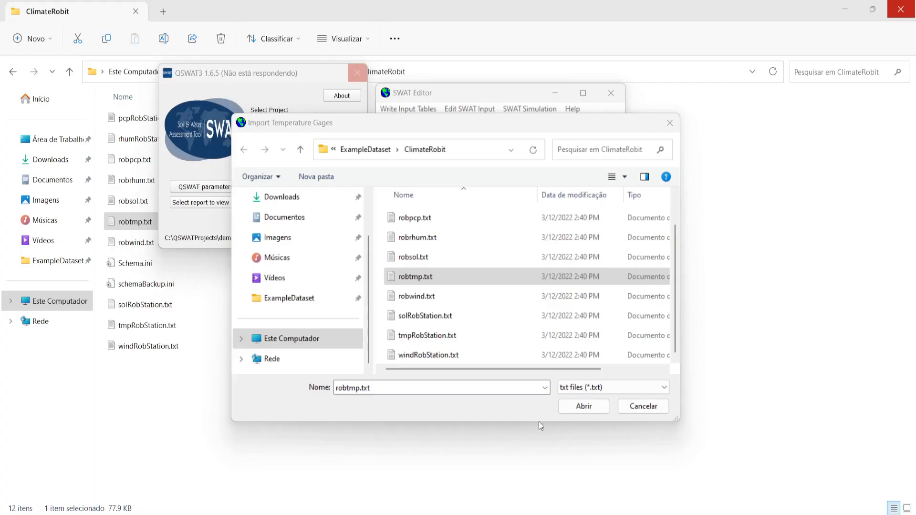
{"action": "left_click", "coordinate": [419, 131]}
{"action": "mouse_move", "coordinate": [419, 131]}
{"action": "left_mouse_down"}
{"action": "mouse_move", "coordinate": [474, 222]}
{"action": "mouse_move", "coordinate": [448, 287]}
{"action": "mouse_move", "coordinate": [422, 268]}
{"action": "mouse_move", "coordinate": [454, 316]}
{"action": "mouse_move", "coordinate": [380, 292]}
{"action": "mouse_move", "coordinate": [389, 320]}
{"action": "mouse_move", "coordinate": [396, 143]}
{"action": "mouse_move", "coordinate": [404, 141]}
{"action": "left_mouse_up"}
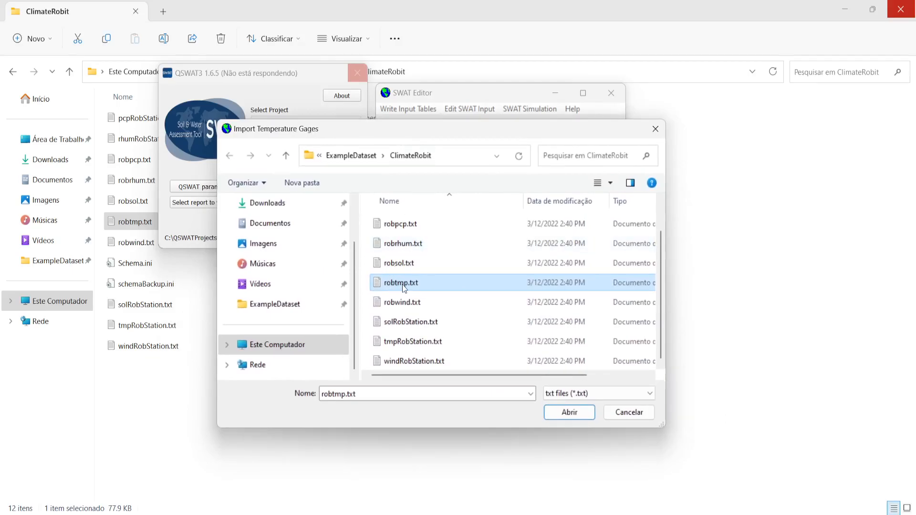
{"action": "left_click", "coordinate": [577, 412]}
- Go back to the rainfall data and choose robpcp.txt again as its locations table
{"action": "left_click", "coordinate": [374, 215]}
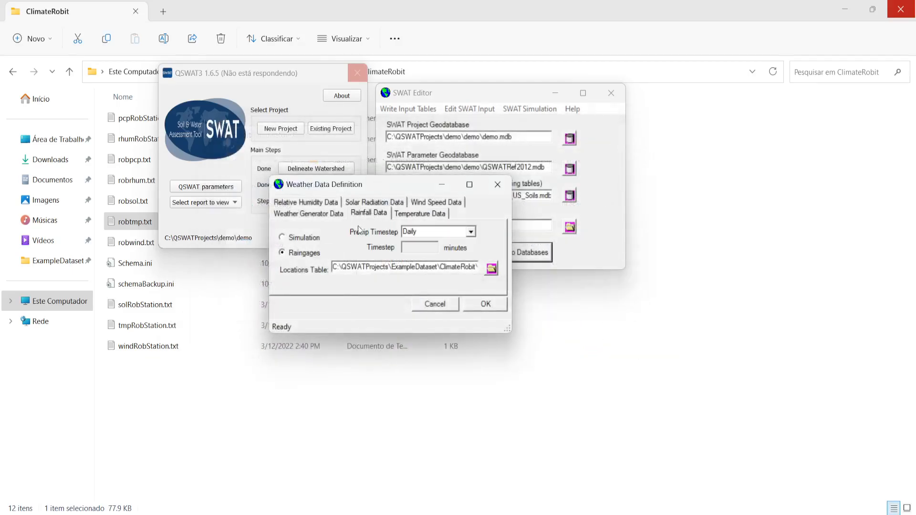
{"action": "left_click", "coordinate": [491, 268]}
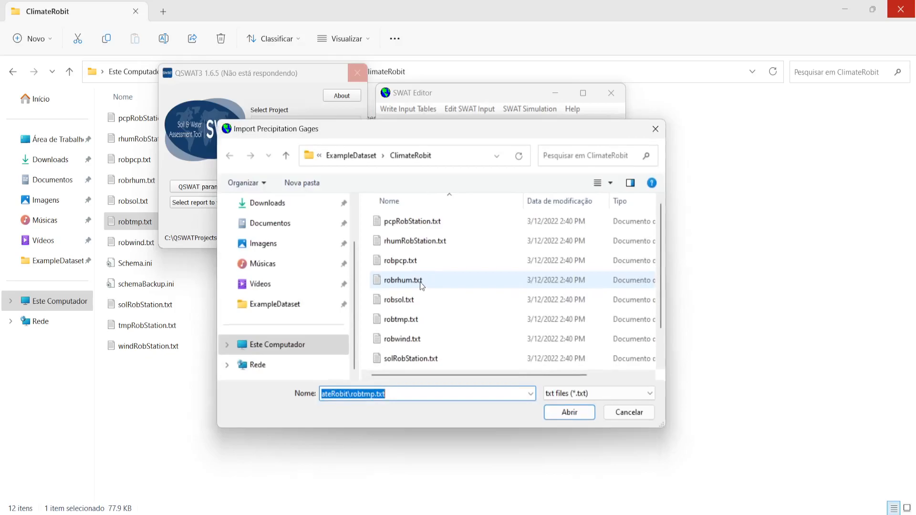
{"action": "left_click", "coordinate": [399, 264]}
{"action": "left_click", "coordinate": [551, 413]}
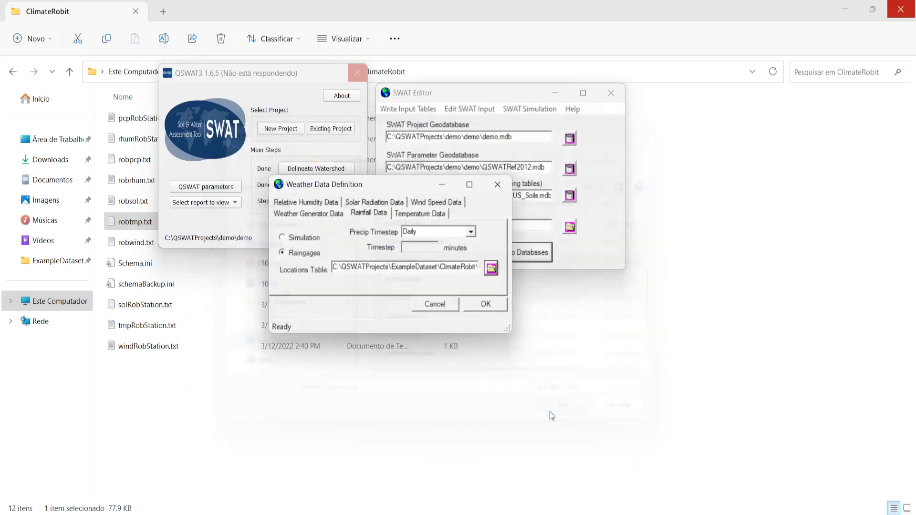
- Set the relative humidity source to Relative Humidity Gages with robrhum.txt from the ClimateRobit folder as its locations table
{"action": "left_click", "coordinate": [323, 207]}
{"action": "left_click", "coordinate": [318, 254]}
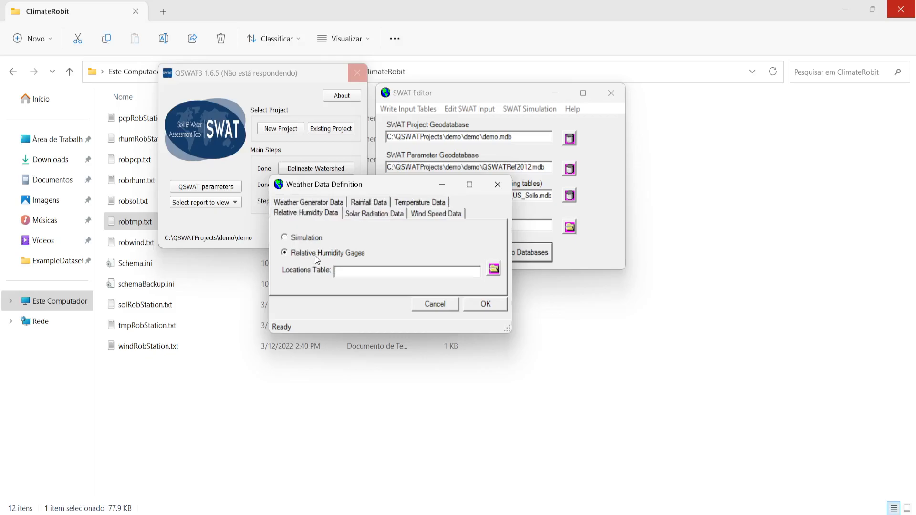
{"action": "left_click", "coordinate": [494, 269]}
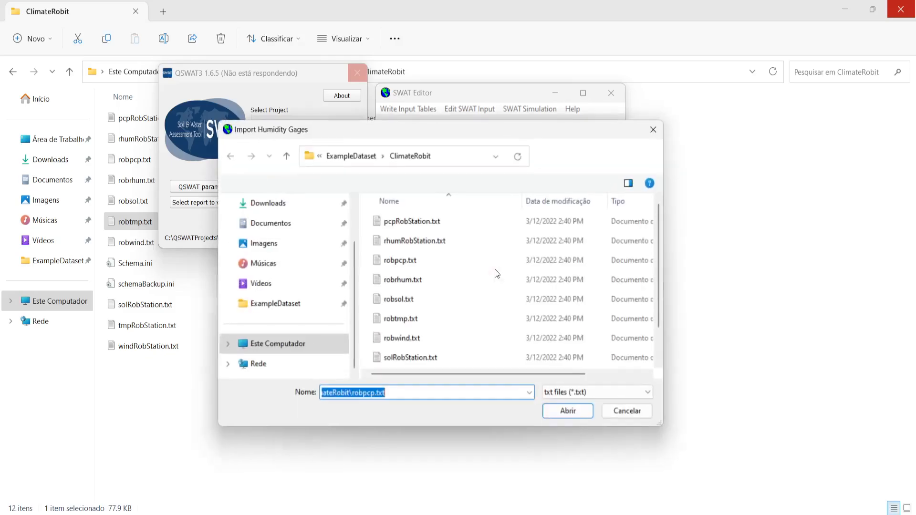
{"action": "left_click_drag", "start_coordinate": [302, 135], "coordinate": [305, 84]}
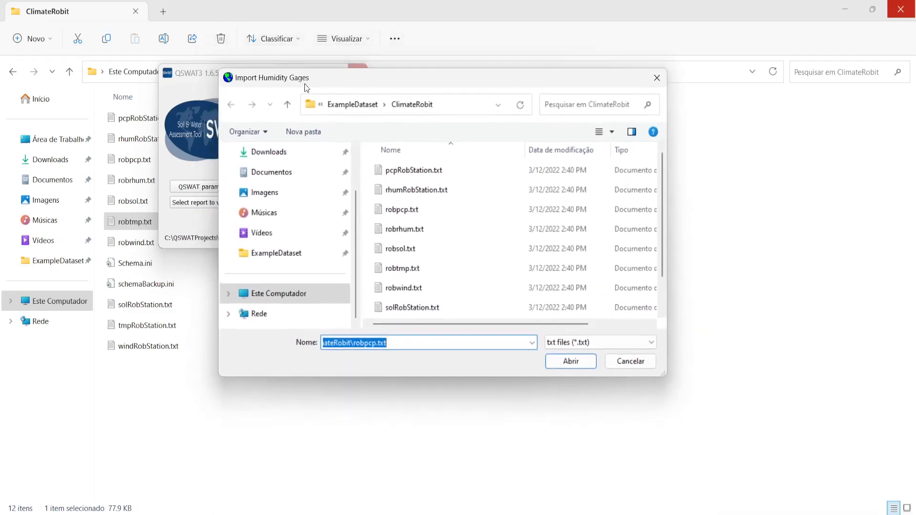
{"action": "left_click", "coordinate": [389, 232]}
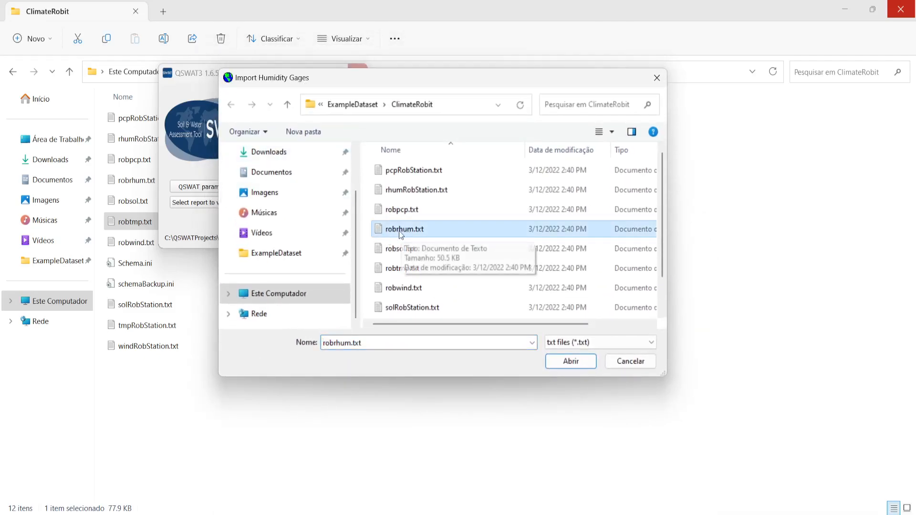
{"action": "left_click", "coordinate": [569, 361]}
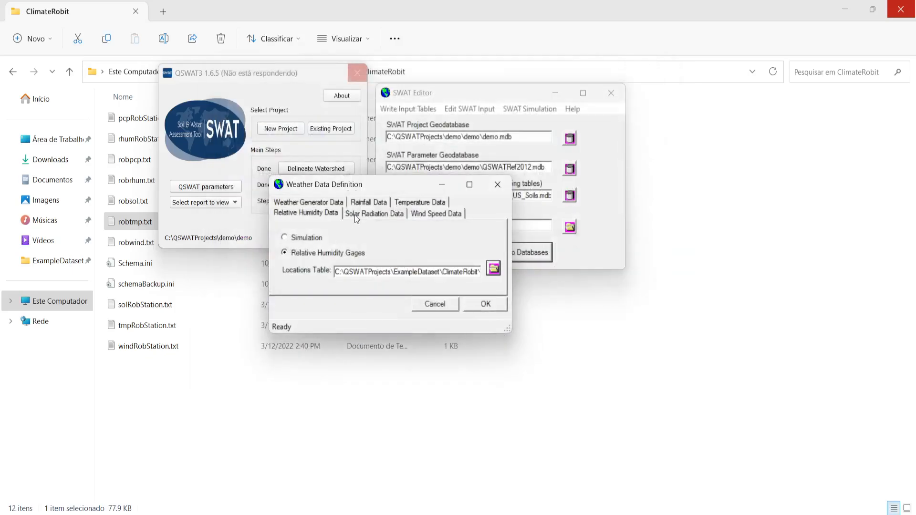
- Set the solar radiation source to Solar Gages with robsol.txt as its locations table
{"action": "left_click", "coordinate": [354, 214]}
{"action": "left_click", "coordinate": [492, 269]}
{"action": "left_click", "coordinate": [430, 272]}
{"action": "left_click", "coordinate": [429, 308]}
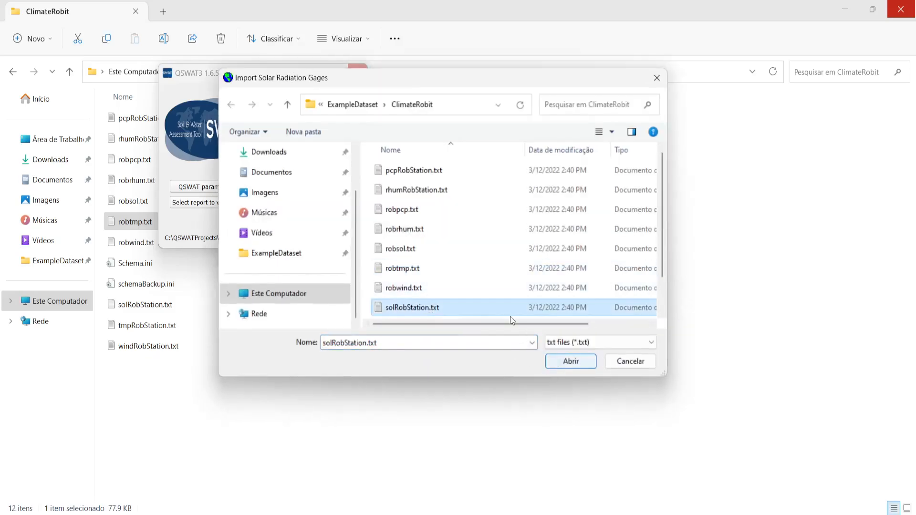
{"action": "scroll", "coordinate": [506, 315], "scroll_direction": "down", "scroll_amount": 2}
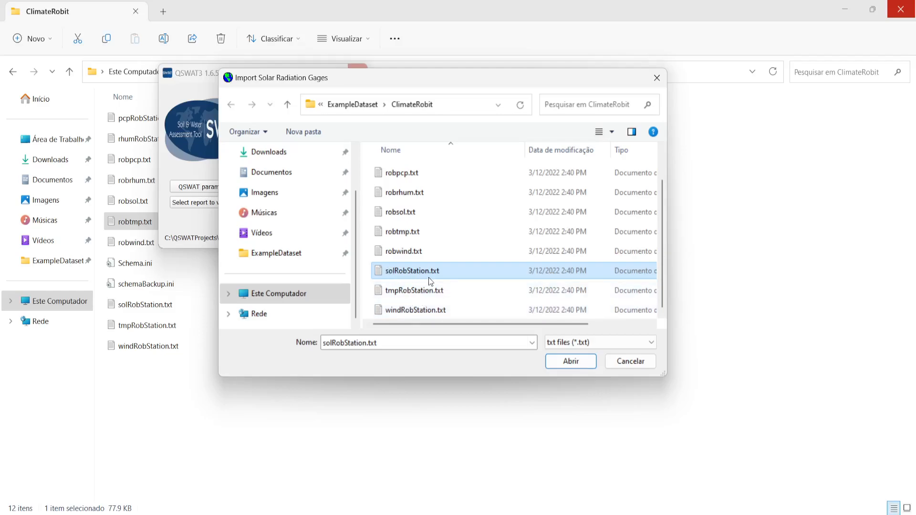
{"action": "left_click", "coordinate": [421, 251]}
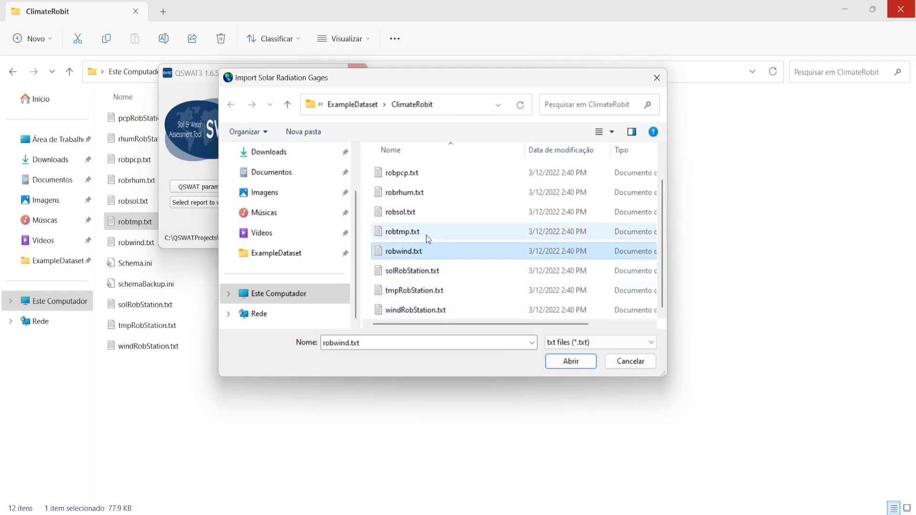
{"action": "left_click", "coordinate": [426, 234]}
{"action": "left_click", "coordinate": [425, 213]}
{"action": "left_click", "coordinate": [556, 361]}
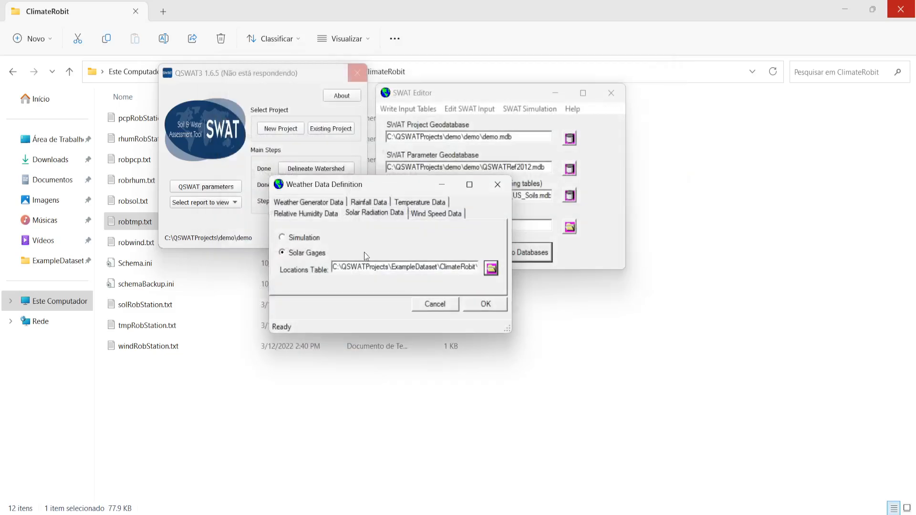
- Set the wind speed source to Wind Gages with robwind.txt, and try to process the weather data definition
{"action": "left_click", "coordinate": [426, 214]}
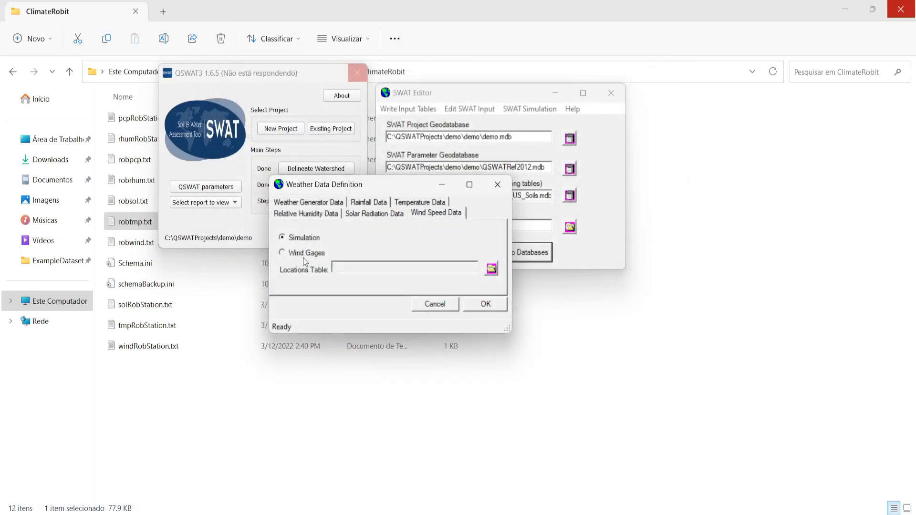
{"action": "left_click", "coordinate": [302, 255]}
{"action": "left_click", "coordinate": [491, 270]}
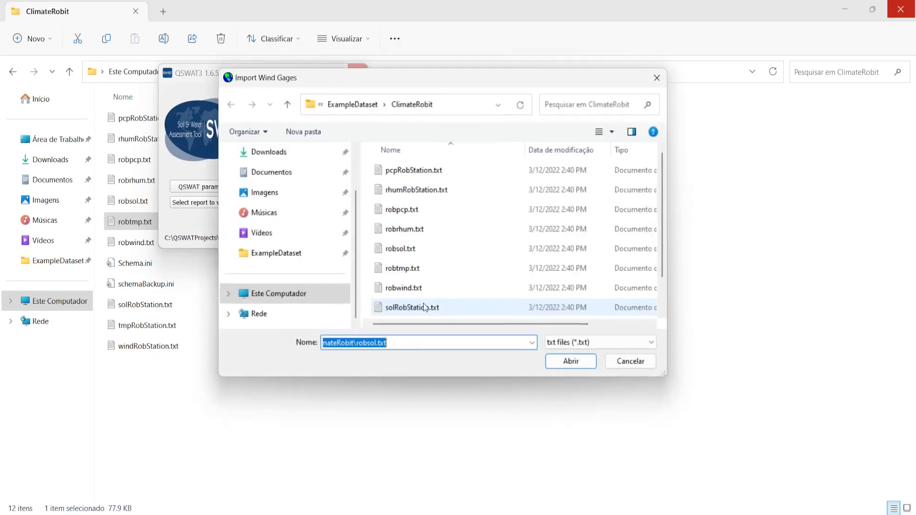
{"action": "left_click", "coordinate": [411, 288]}
{"action": "left_click", "coordinate": [560, 366]}
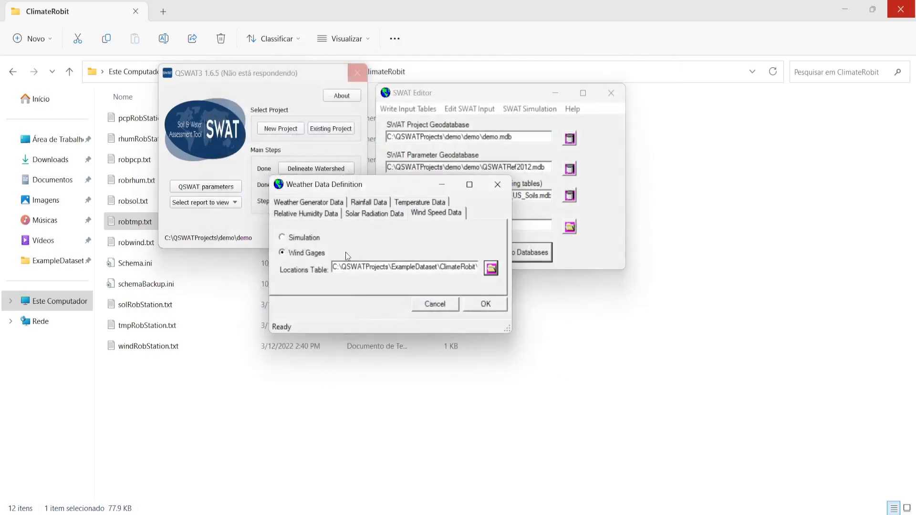
{"action": "left_click", "coordinate": [471, 308]}
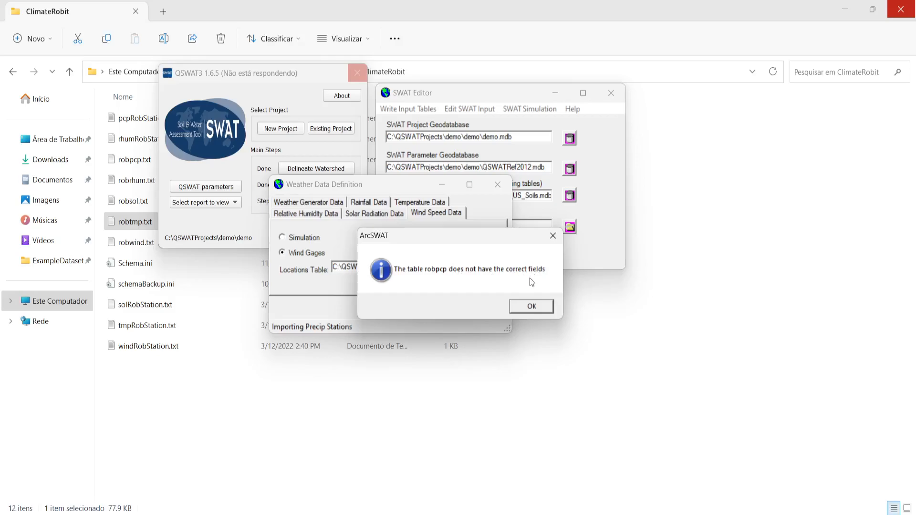
{"action": "left_click", "coordinate": [532, 306]}
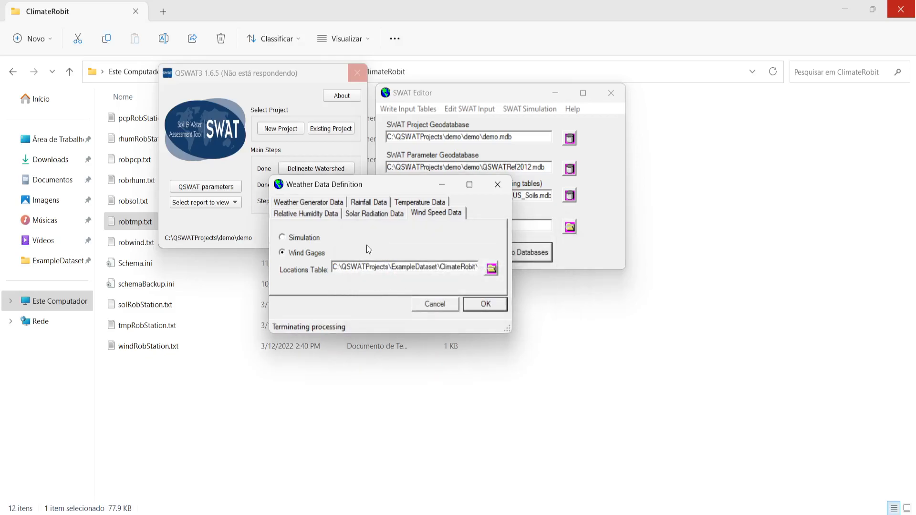
- Set the rainfall data source to Simulation and try to process the weather data definition again
{"action": "left_click", "coordinate": [365, 205]}
{"action": "left_click", "coordinate": [298, 237]}
{"action": "left_click", "coordinate": [472, 306]}
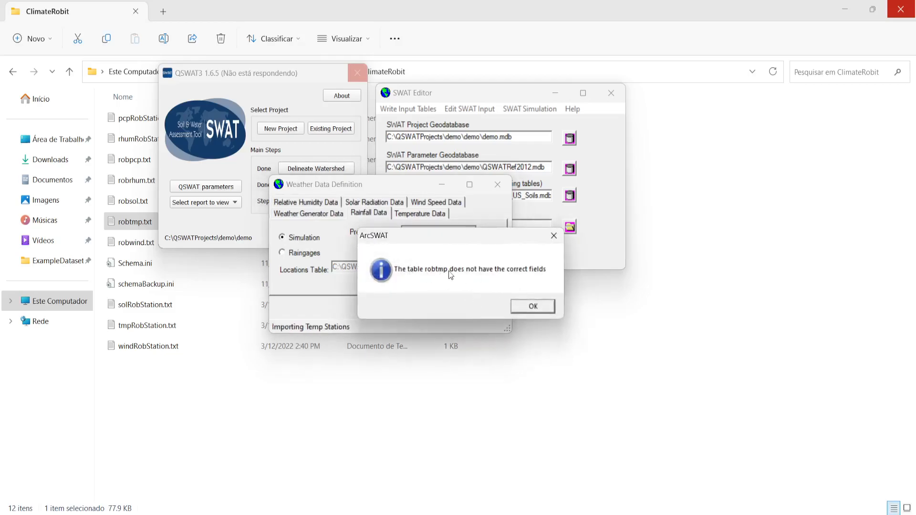
{"action": "left_click", "coordinate": [522, 307]}
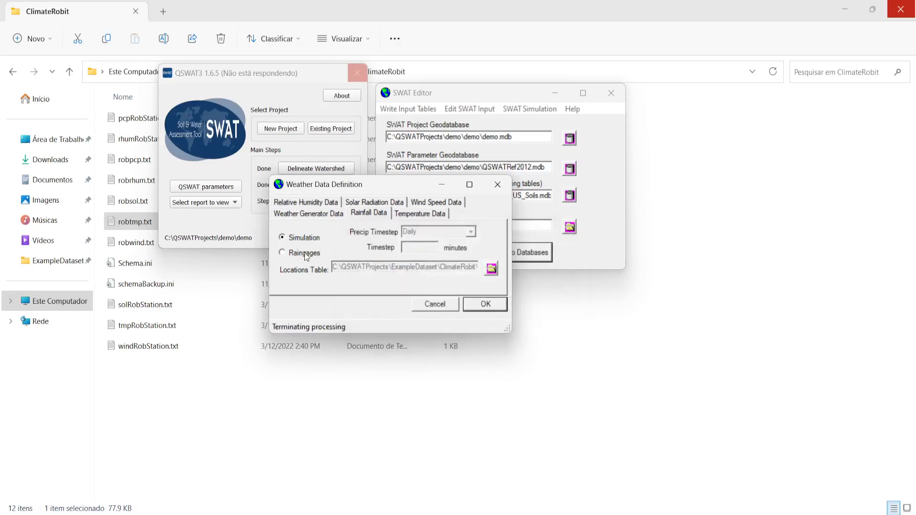
- Set temperature, wind speed, solar radiation and relative humidity to Simulation, process the weather data definition and close it
{"action": "left_click", "coordinate": [308, 237]}
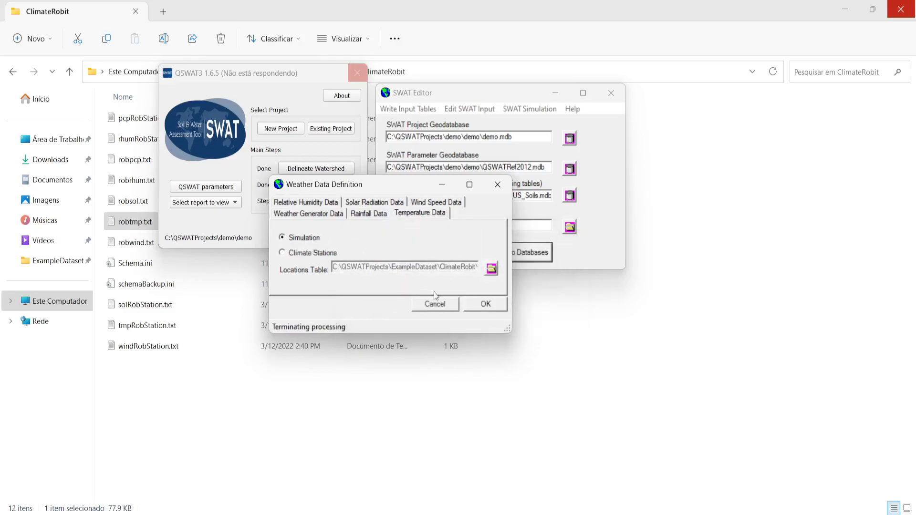
{"action": "left_click", "coordinate": [423, 203]}
{"action": "left_click", "coordinate": [296, 239]}
{"action": "left_click", "coordinate": [368, 211]}
{"action": "left_click", "coordinate": [301, 249]}
{"action": "left_click", "coordinate": [298, 238]}
{"action": "left_click", "coordinate": [306, 214]}
{"action": "left_click", "coordinate": [312, 238]}
{"action": "left_click", "coordinate": [474, 311]}
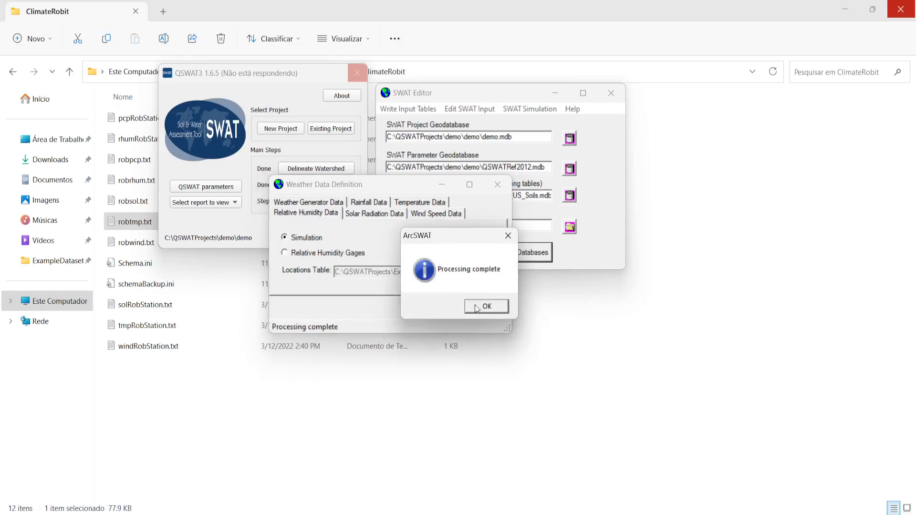
{"action": "left_click", "coordinate": [476, 308]}
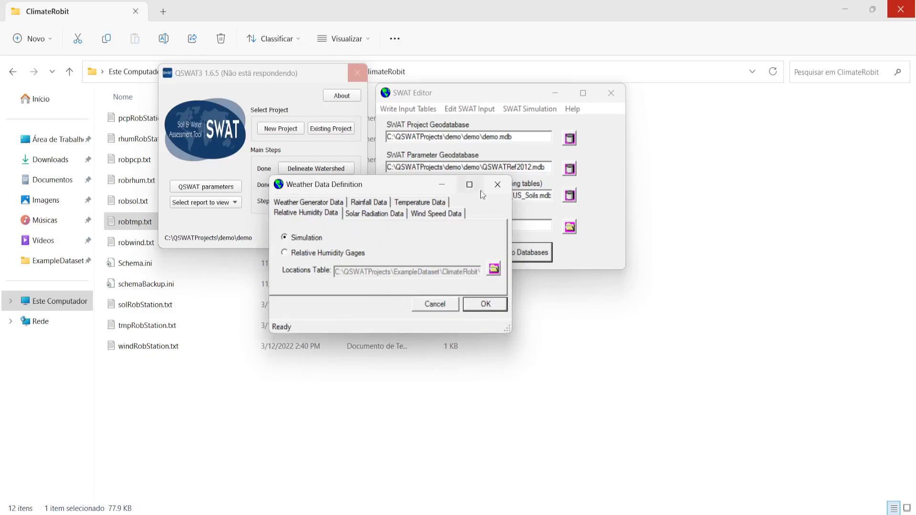
{"action": "left_click", "coordinate": [497, 184]}
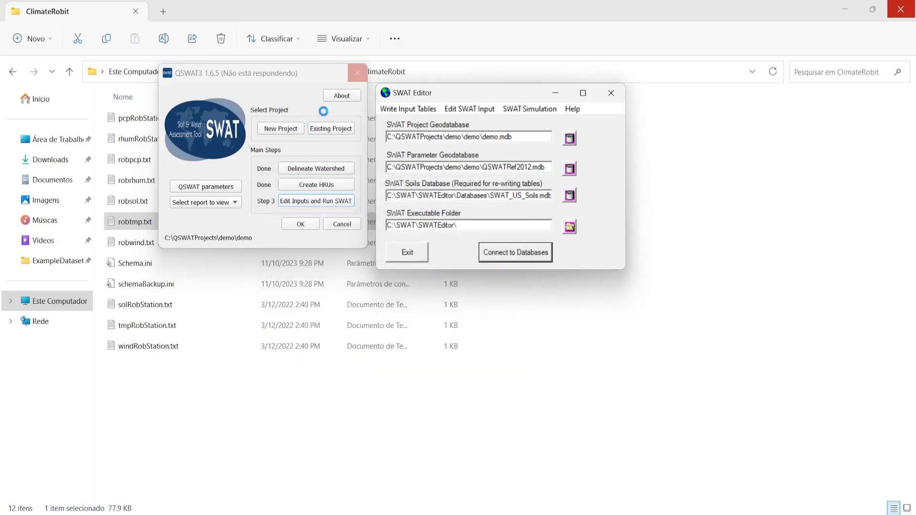
{"action": "left_click", "coordinate": [410, 110]}
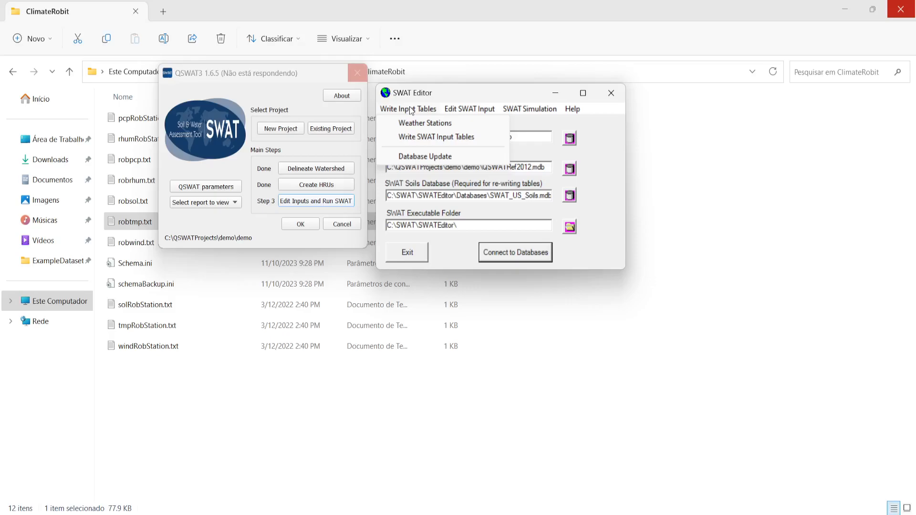
{"action": "left_click", "coordinate": [431, 137]}
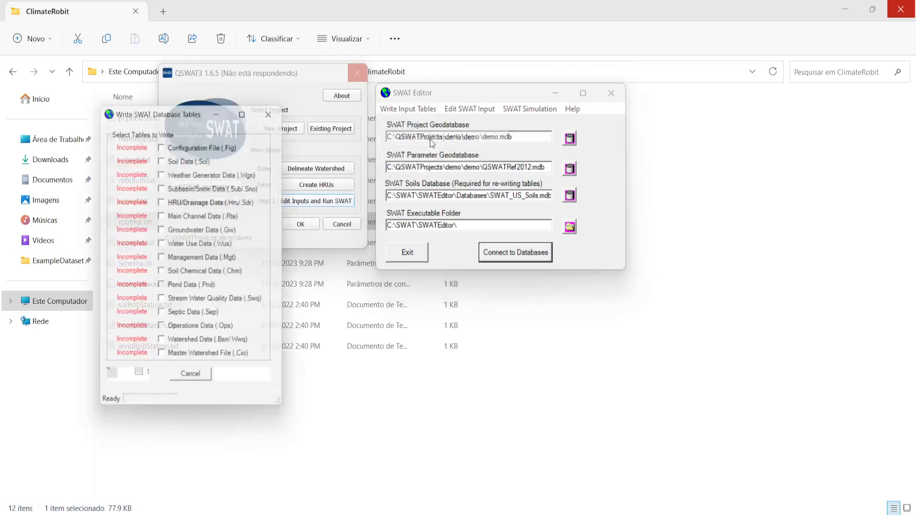
{"action": "left_click_drag", "start_coordinate": [186, 114], "coordinate": [357, 78]}
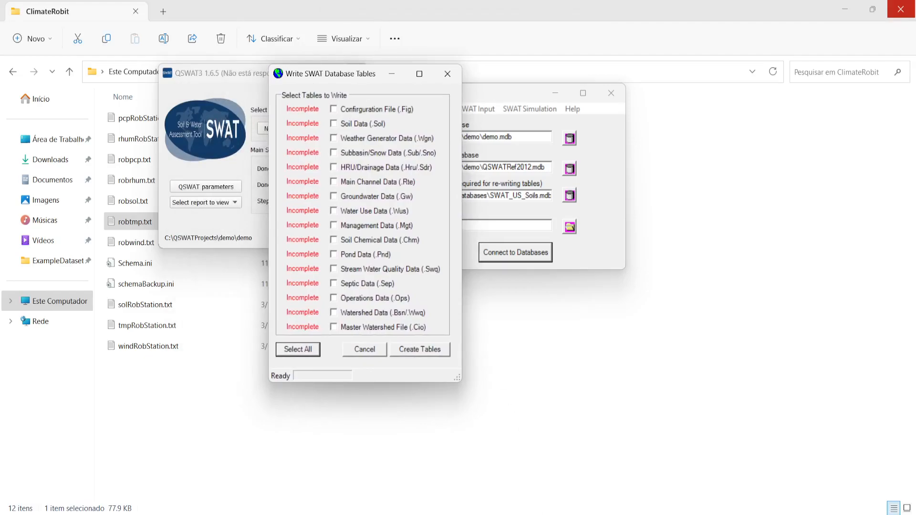
{"action": "mouse_move", "coordinate": [538, 513]}
{"action": "left_click_drag", "start_coordinate": [464, 139], "coordinate": [521, 144]}
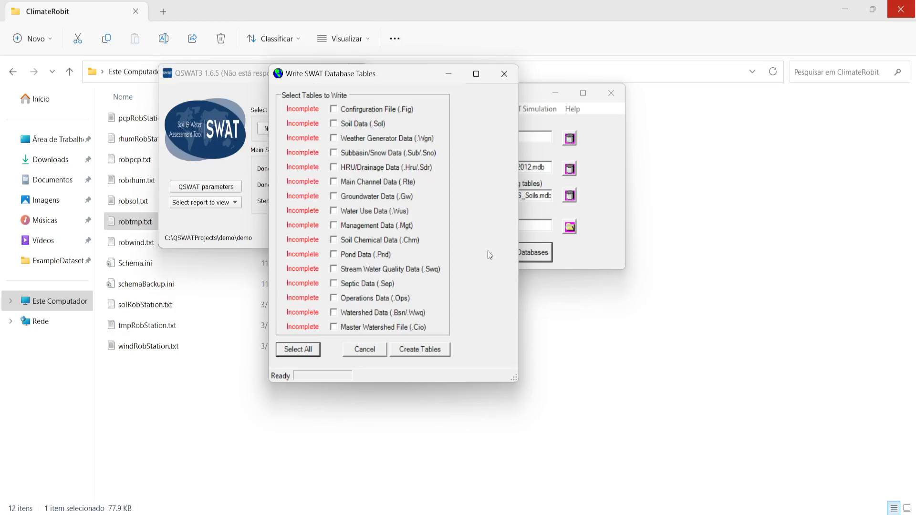
{"action": "left_click", "coordinate": [305, 350]}
{"action": "left_click", "coordinate": [365, 350]}
- Start creating the SWAT input tables for Configuration, Soil, Weather Generator, HRU/Drainage, Main Channel, Water Use, Management and Watershed Data
{"action": "left_click", "coordinate": [408, 109]}
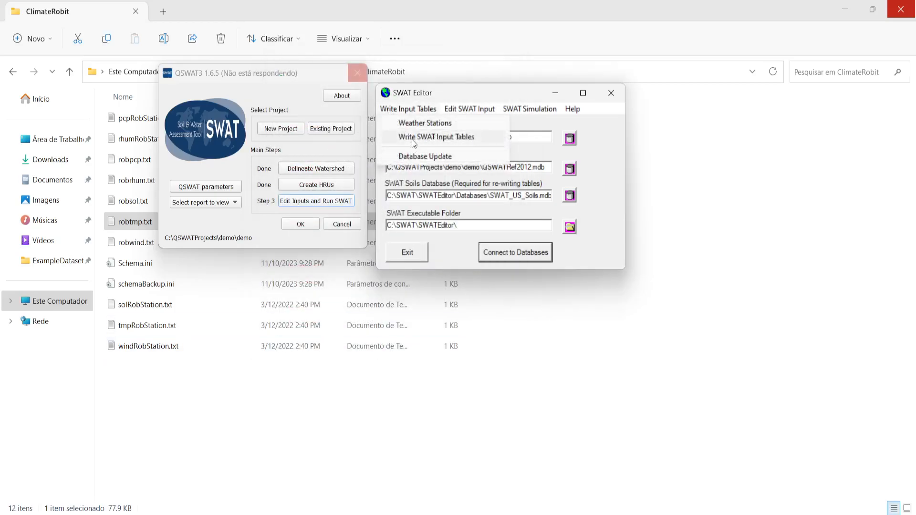
{"action": "left_click", "coordinate": [411, 138]}
{"action": "left_click_drag", "start_coordinate": [153, 126], "coordinate": [349, 130]}
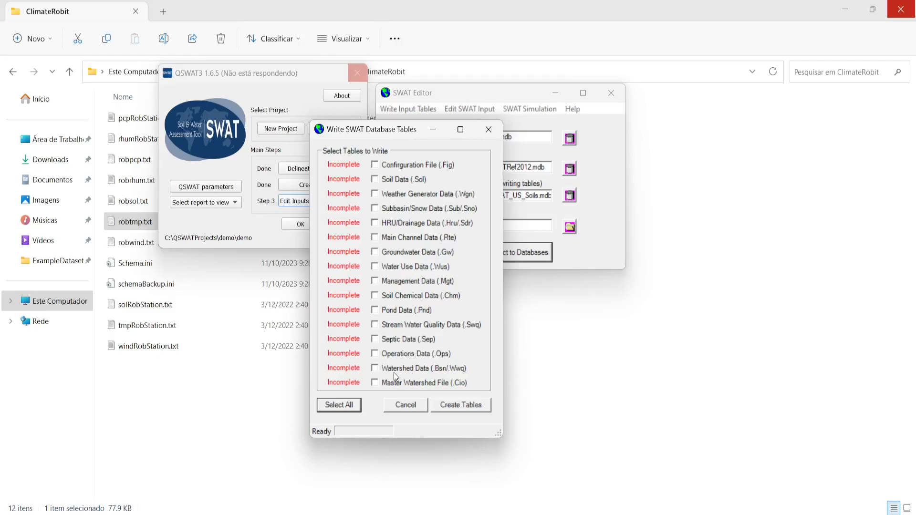
{"action": "left_click", "coordinate": [376, 370]}
{"action": "left_click", "coordinate": [377, 181]}
{"action": "left_click", "coordinate": [373, 283]}
{"action": "left_click", "coordinate": [451, 407]}
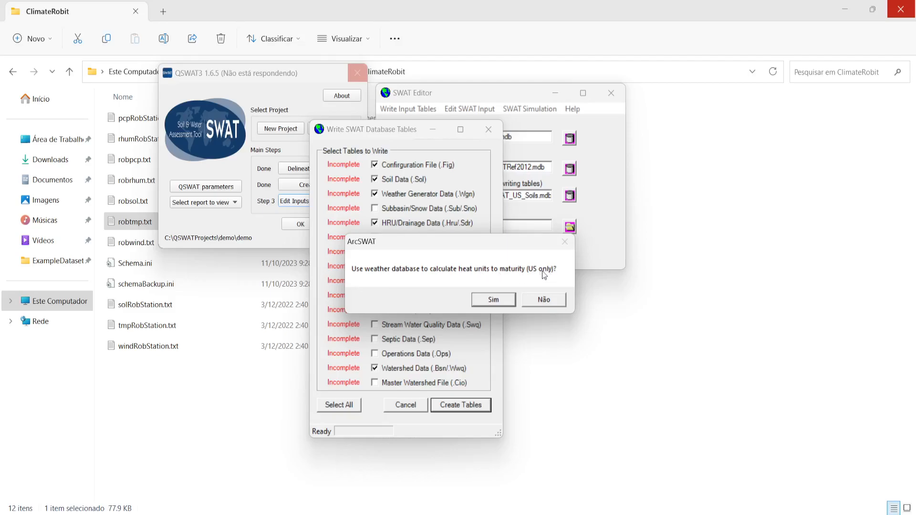
- Decline weather-database heat units and rewriting the point source, inlet and reservoir information, and finish building the selected tables
{"action": "left_click", "coordinate": [544, 299]}
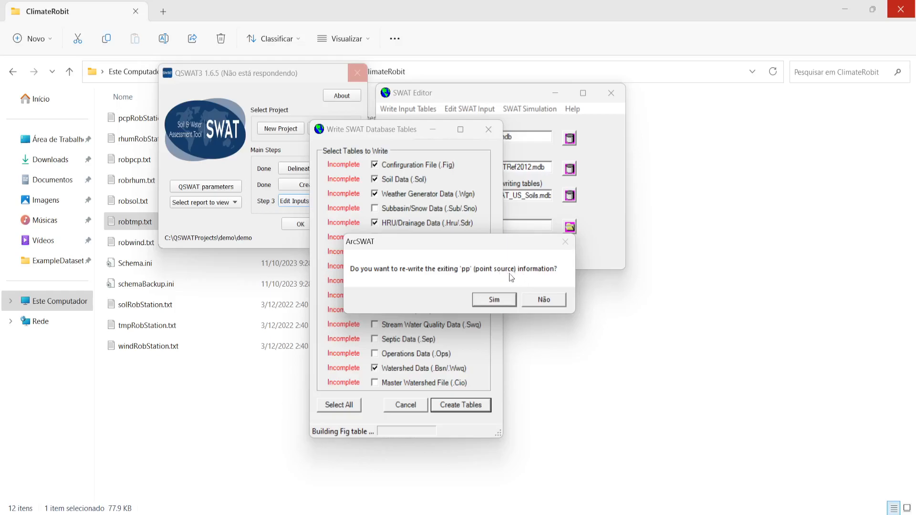
{"action": "left_click", "coordinate": [534, 299]}
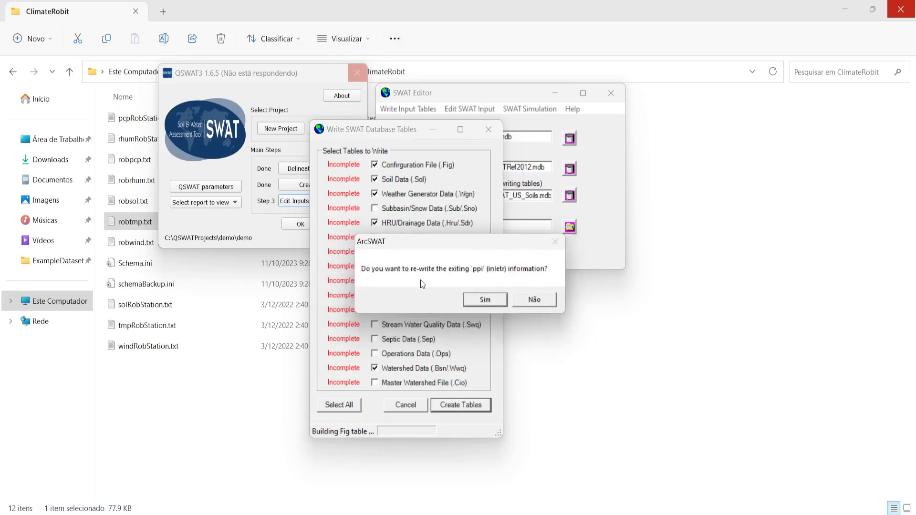
{"action": "left_click", "coordinate": [527, 300]}
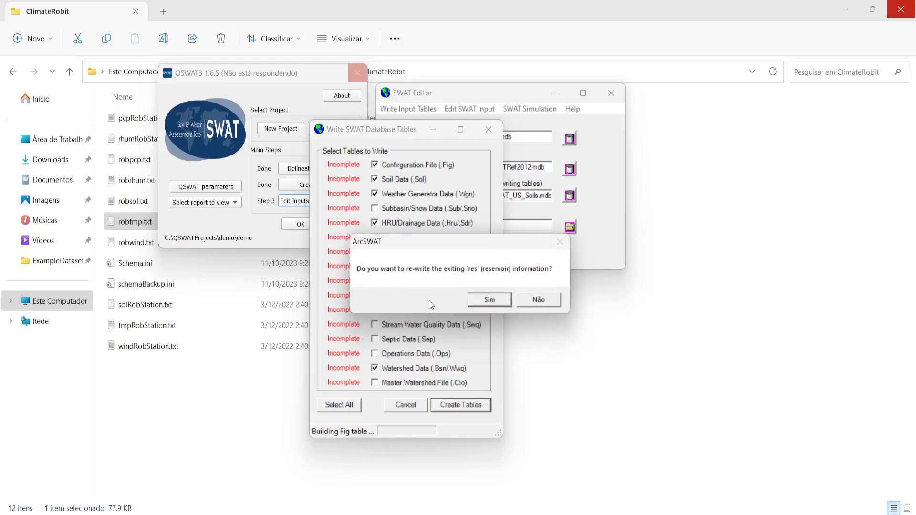
{"action": "left_click", "coordinate": [533, 301]}
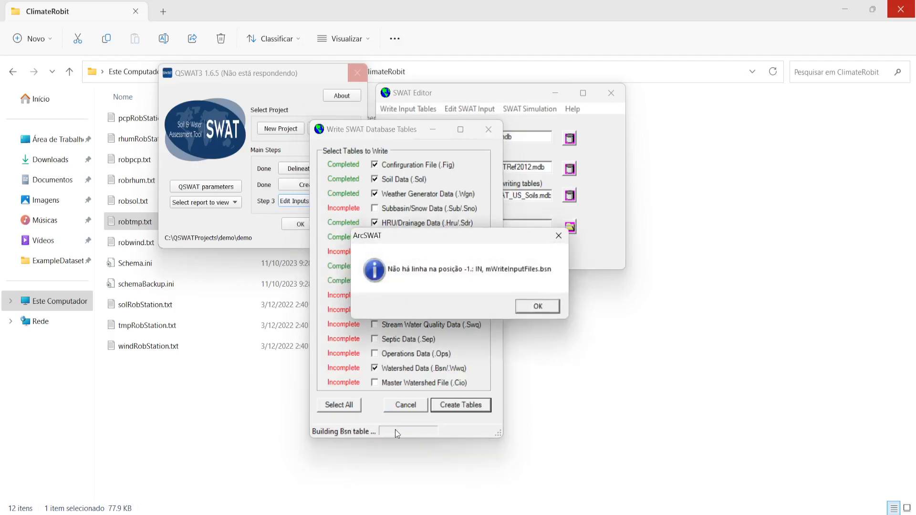
{"action": "left_click", "coordinate": [547, 304]}
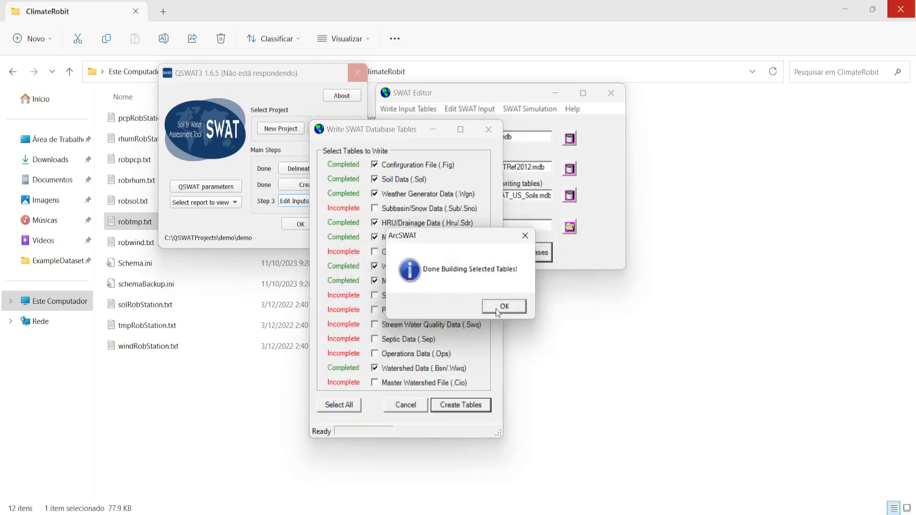
{"action": "left_click", "coordinate": [497, 308]}
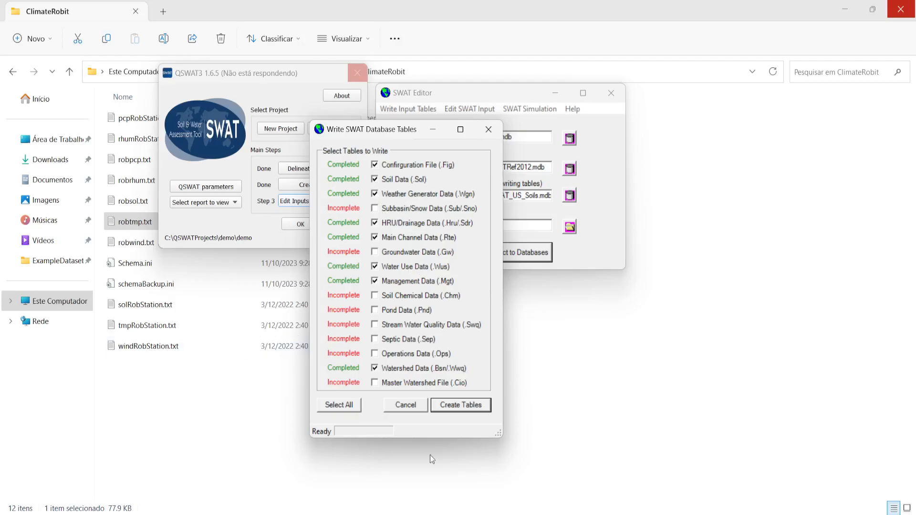
- Switch to File Explorer and examine the project files in C:\QSWATProjects\demo\demo\Source
{"action": "mouse_move", "coordinate": [477, 510]}
{"action": "left_click", "coordinate": [477, 480]}
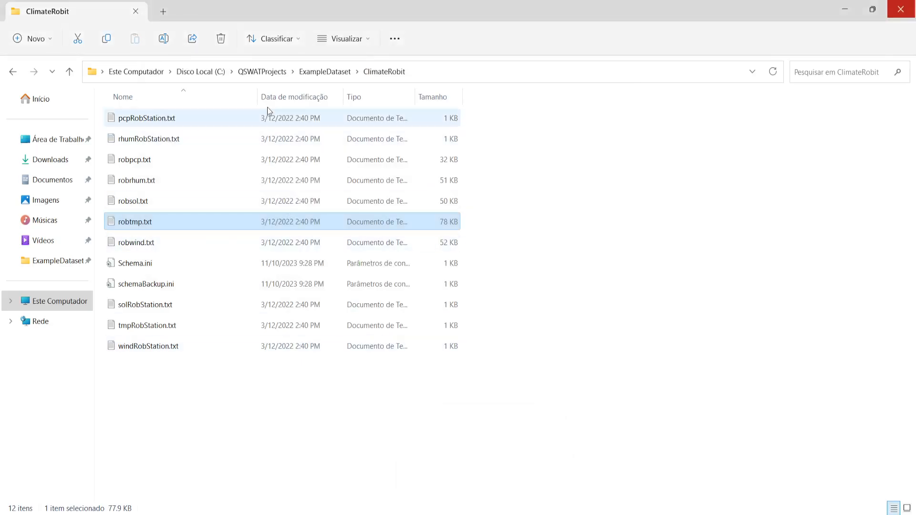
{"action": "left_click", "coordinate": [211, 73]}
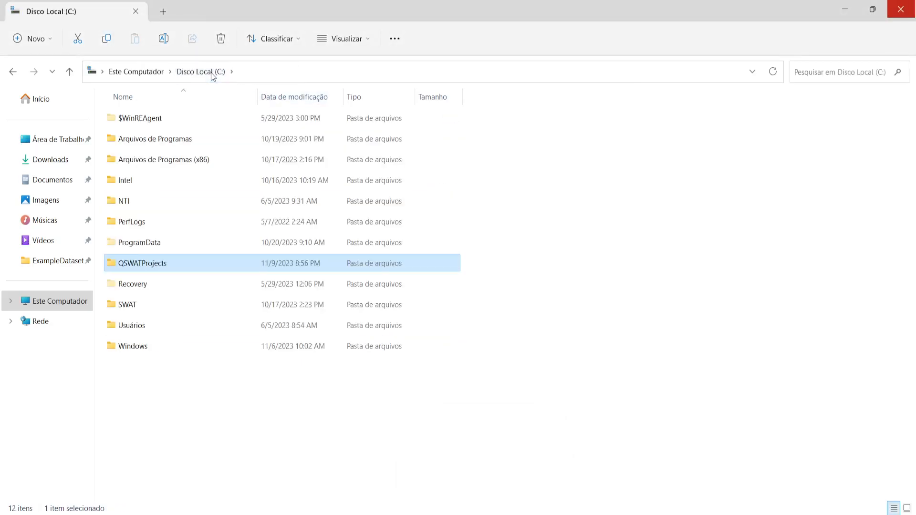
{"action": "double_click", "coordinate": [167, 267]}
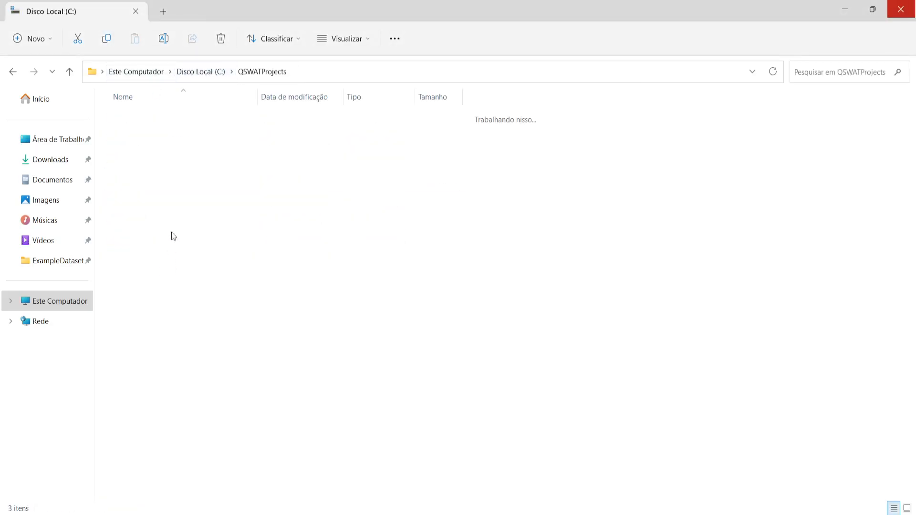
{"action": "double_click", "coordinate": [164, 118]}
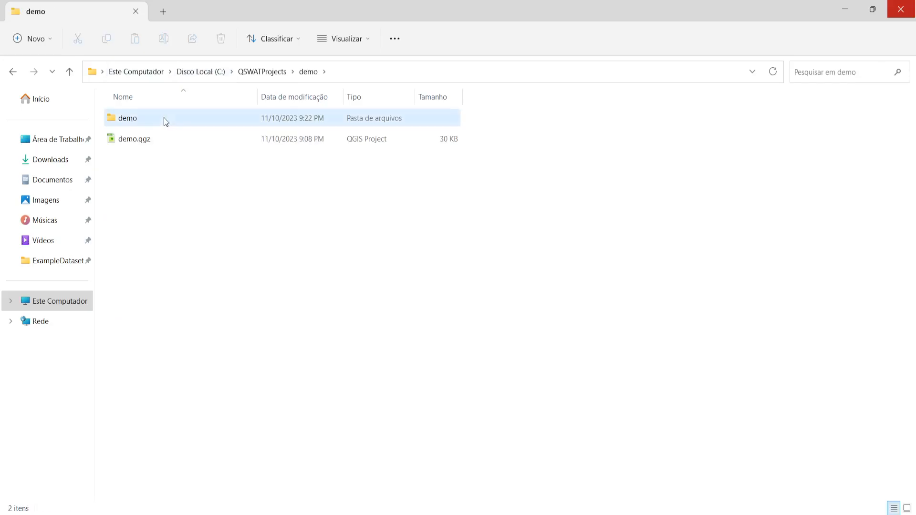
{"action": "double_click", "coordinate": [164, 117]}
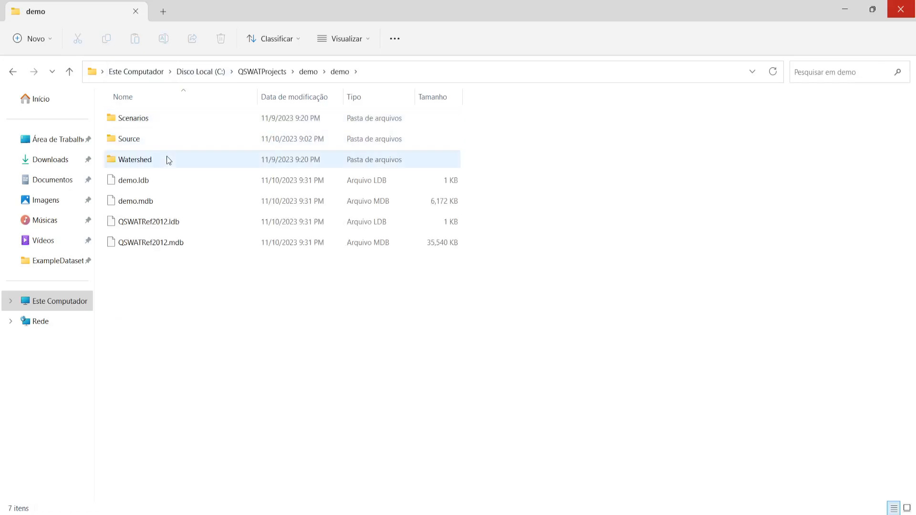
{"action": "left_click", "coordinate": [167, 141]}
{"action": "double_click", "coordinate": [168, 140]}
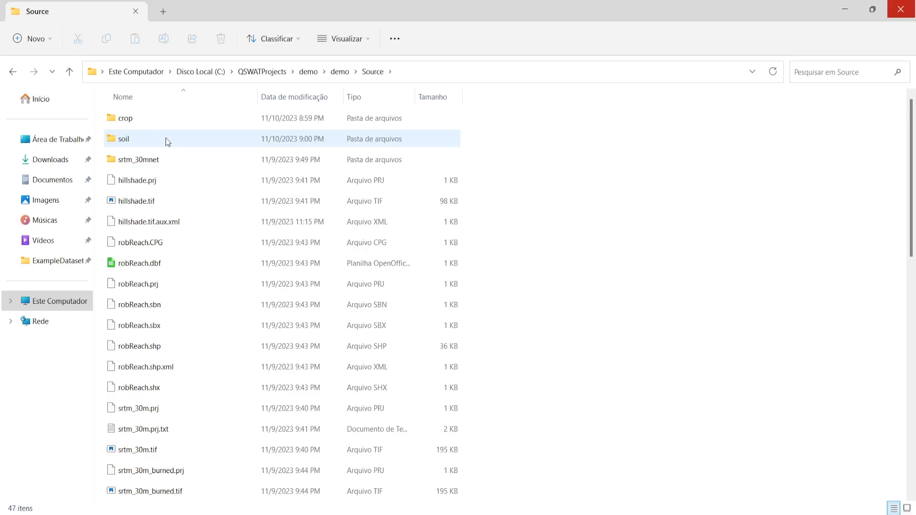
{"action": "scroll", "coordinate": [165, 139], "scroll_direction": "down", "scroll_amount": 5}
{"action": "scroll", "coordinate": [213, 118], "scroll_direction": "up", "scroll_amount": 5}
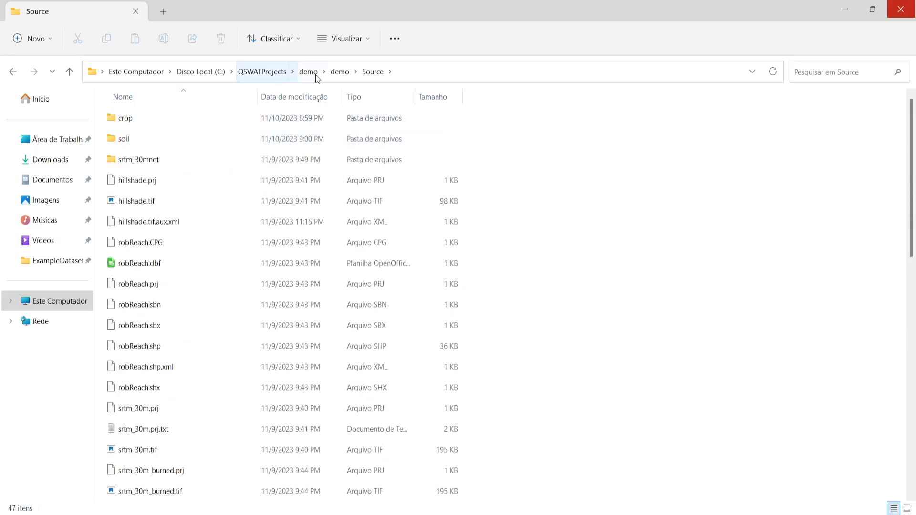
- Examine the contents of the TablesIn and TablesOut folders under the demo project's Scenarios\Default folder
{"action": "left_click", "coordinate": [342, 74]}
{"action": "double_click", "coordinate": [162, 116]}
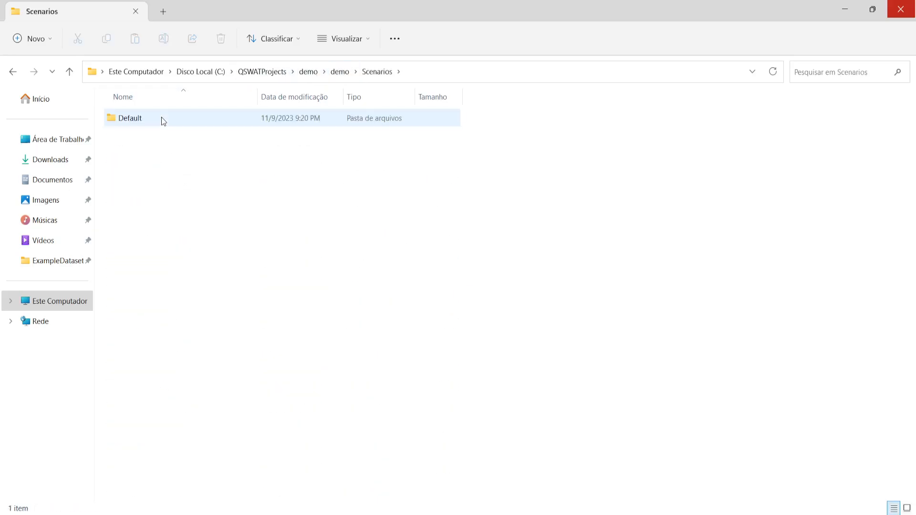
{"action": "double_click", "coordinate": [161, 117]}
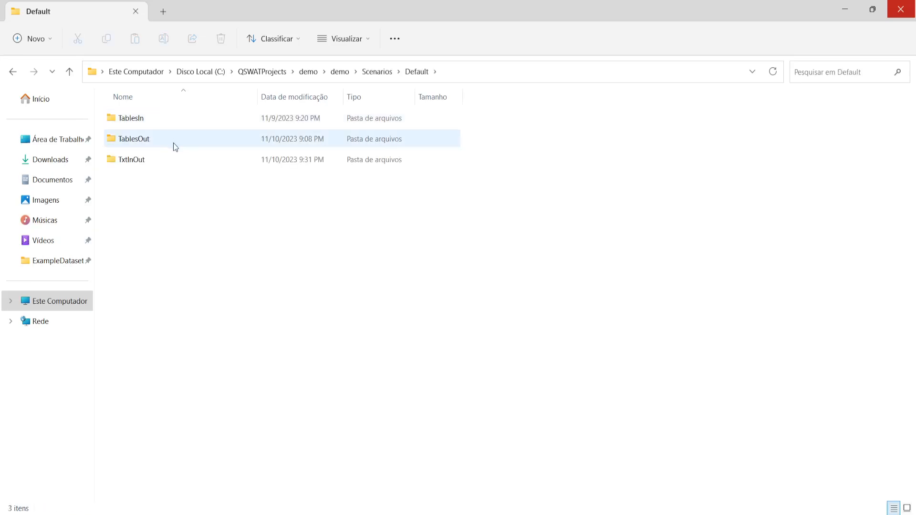
{"action": "double_click", "coordinate": [173, 124]}
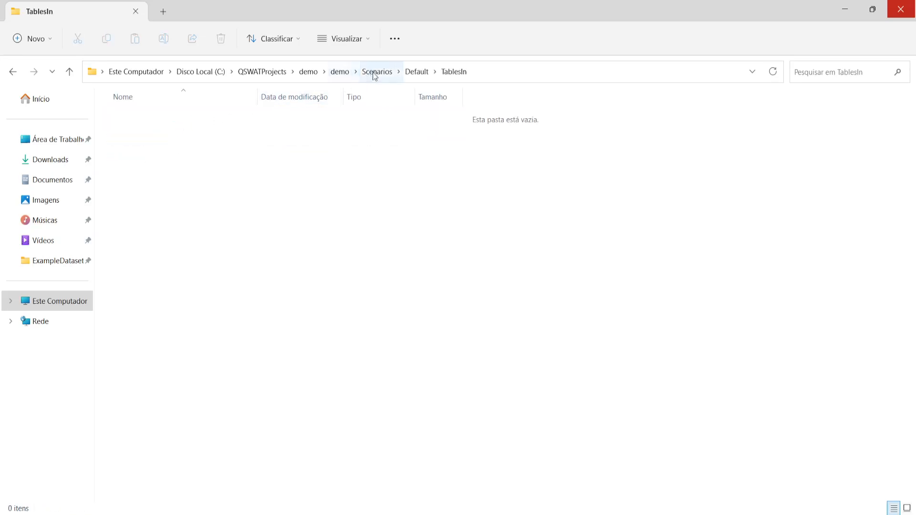
{"action": "left_click", "coordinate": [416, 71]}
{"action": "double_click", "coordinate": [165, 132]}
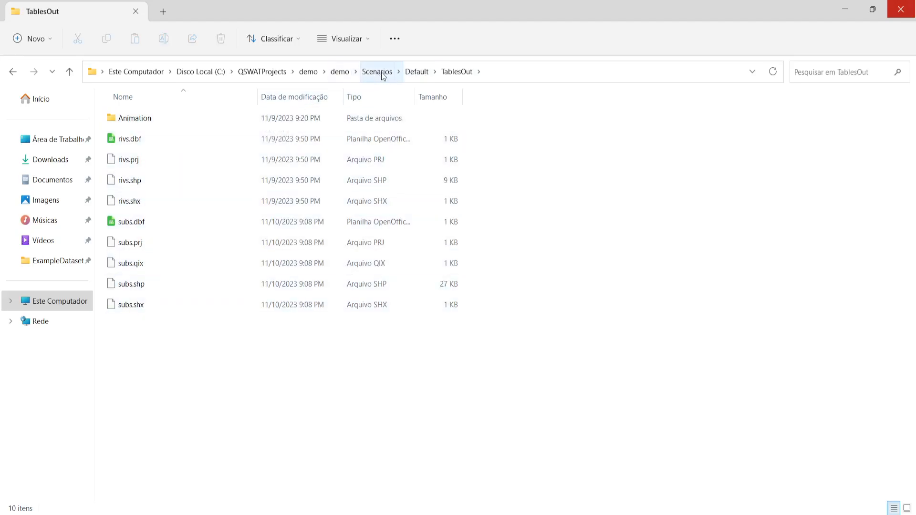
{"action": "left_click", "coordinate": [416, 73]}
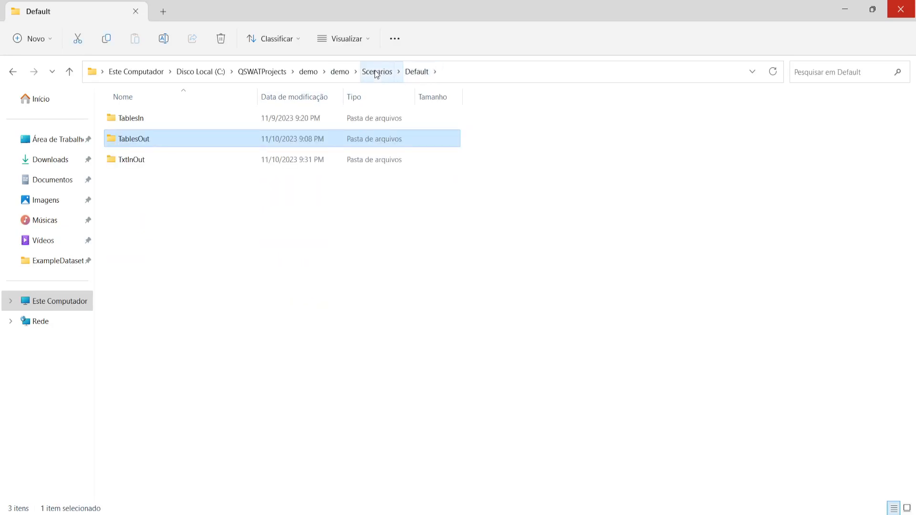
- Look through the files in the TxtInOut folder of the Default scenario and return to the Scenarios folder
{"action": "double_click", "coordinate": [137, 159]}
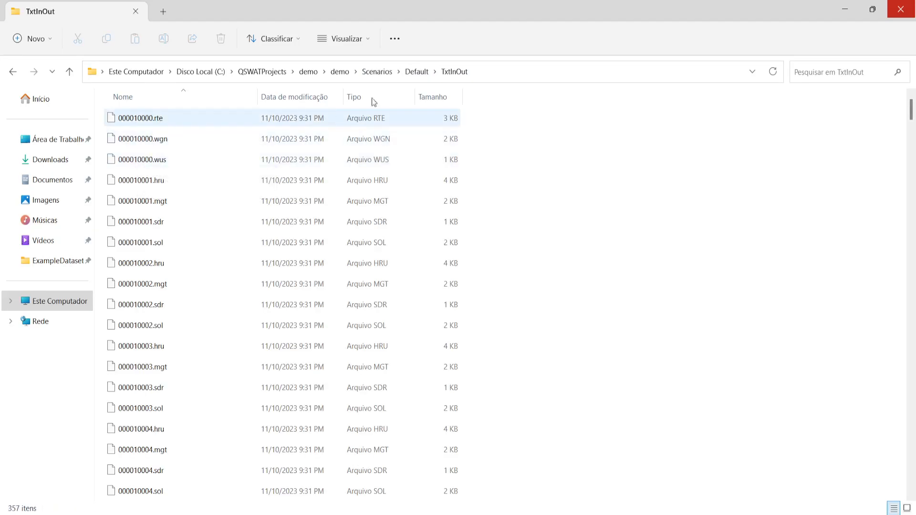
{"action": "scroll", "coordinate": [253, 178], "scroll_direction": "down", "scroll_amount": 4}
{"action": "scroll", "coordinate": [250, 186], "scroll_direction": "down", "scroll_amount": 3}
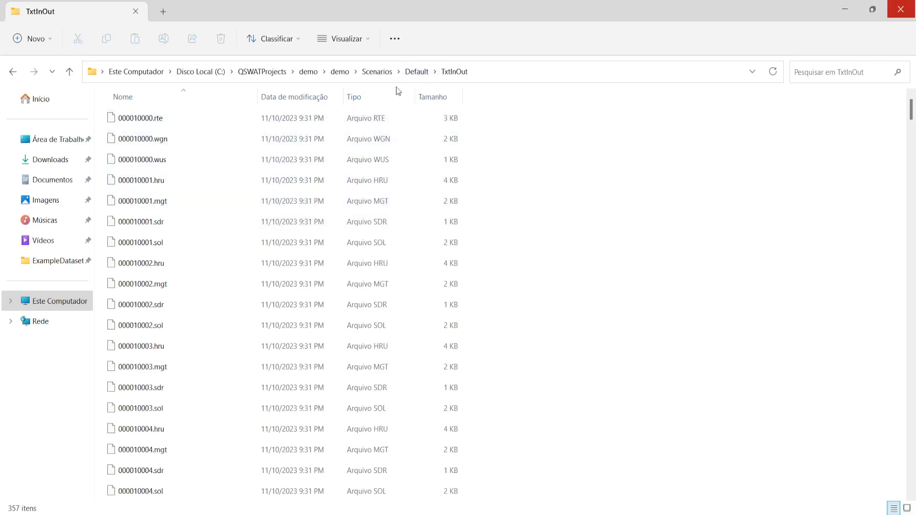
{"action": "left_click", "coordinate": [416, 72]}
{"action": "left_click", "coordinate": [368, 77]}
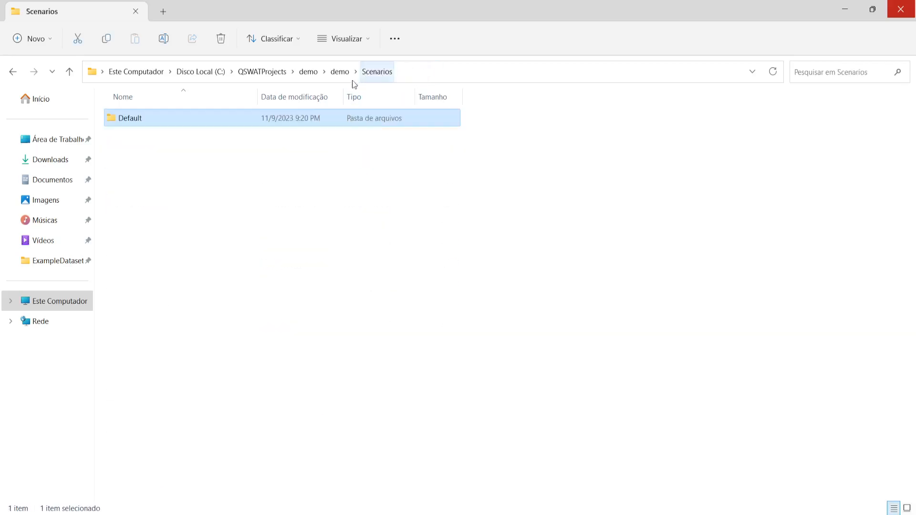
{"action": "left_click", "coordinate": [234, 201]}
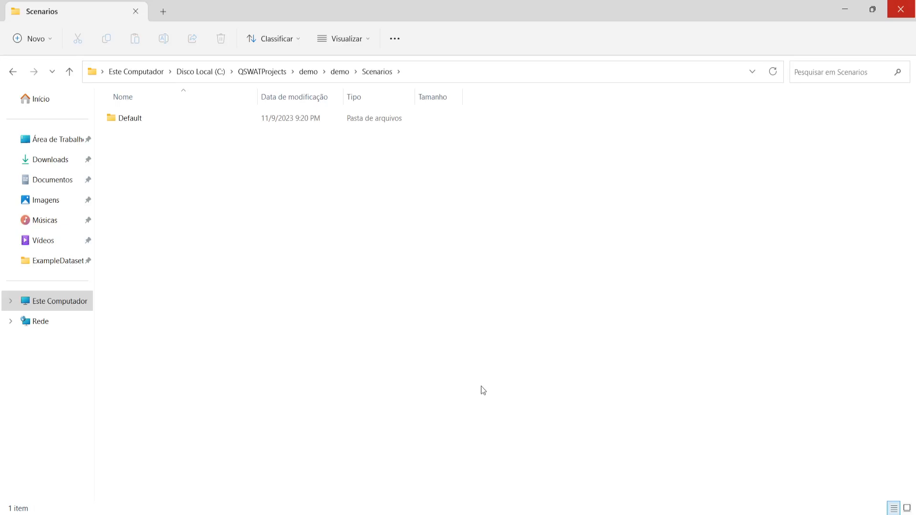
- Switch to SWAT Editor and close the window for writing SWAT database tables
{"action": "mouse_move", "coordinate": [577, 508]}
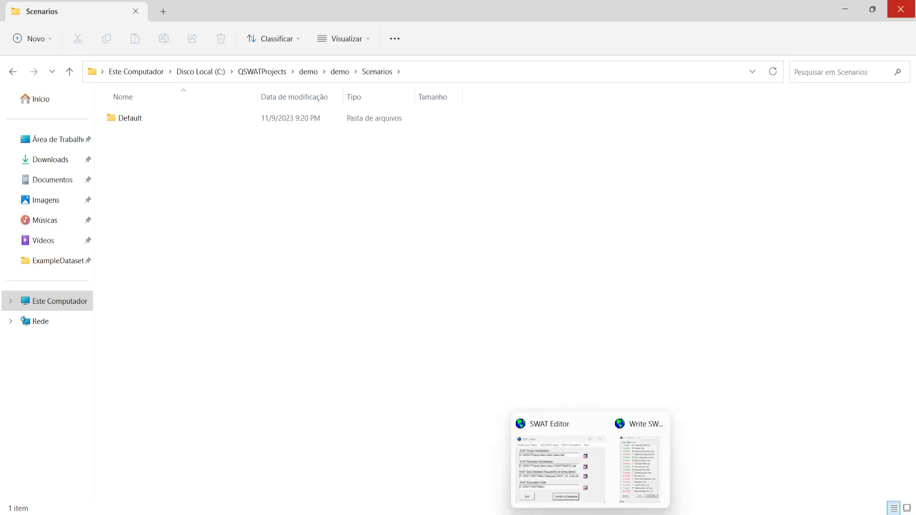
{"action": "left_click", "coordinate": [575, 485]}
{"action": "left_click_drag", "start_coordinate": [371, 134], "coordinate": [294, 119]}
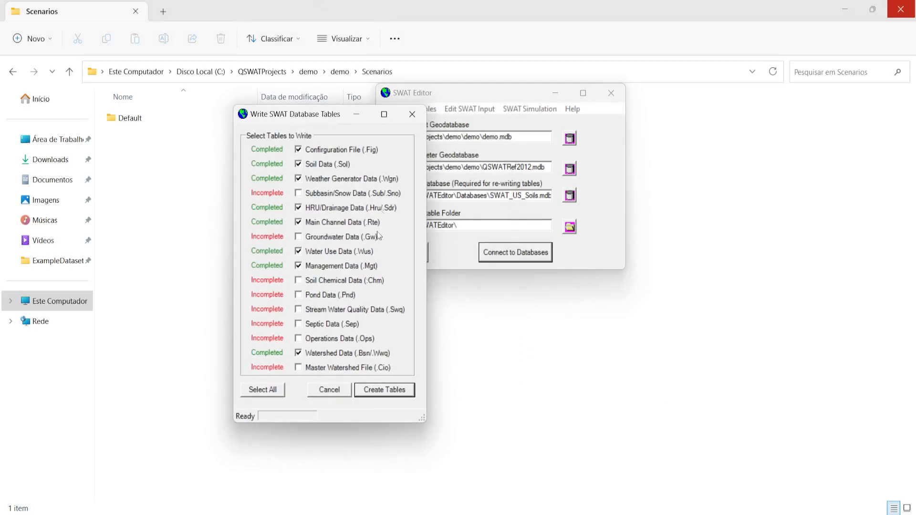
{"action": "left_click", "coordinate": [408, 117]}
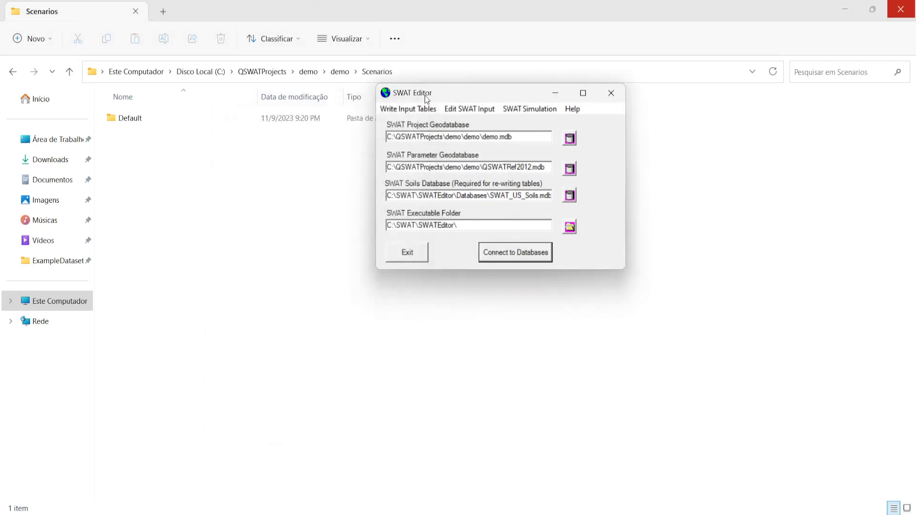
- Examine the list of SWAT databases available for editing, select User Soils and cancel without editing
{"action": "left_click_drag", "start_coordinate": [425, 96], "coordinate": [389, 93]}
{"action": "left_click", "coordinate": [431, 108]}
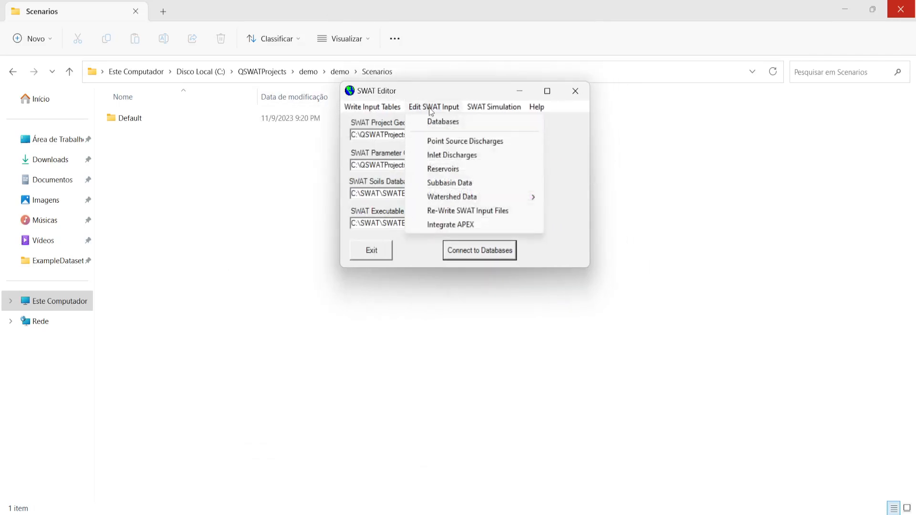
{"action": "left_click", "coordinate": [453, 125]}
{"action": "left_click_drag", "start_coordinate": [79, 30], "coordinate": [331, 178]}
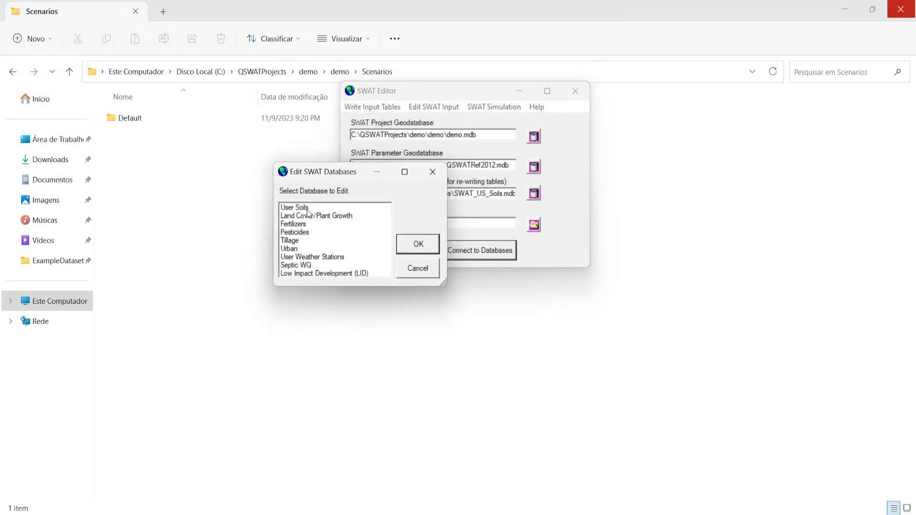
{"action": "left_click", "coordinate": [308, 210]}
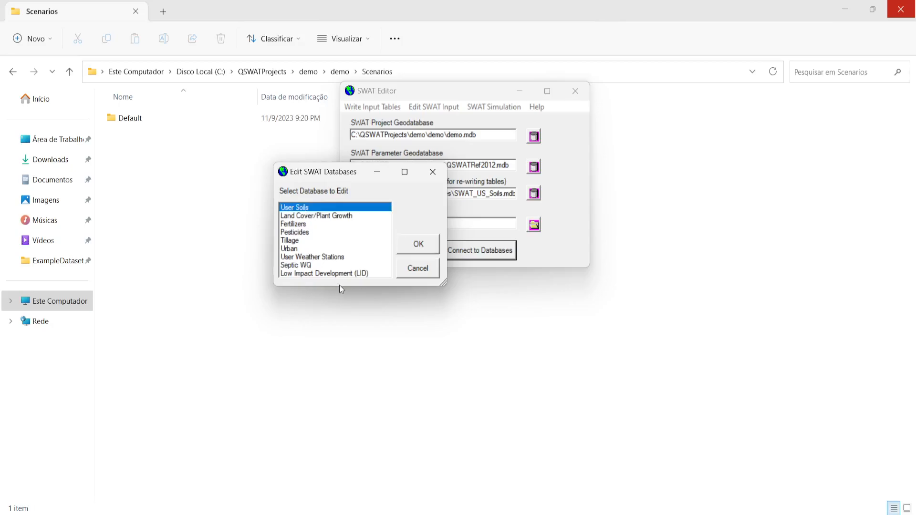
{"action": "left_click", "coordinate": [413, 270]}
{"action": "left_click", "coordinate": [431, 108]}
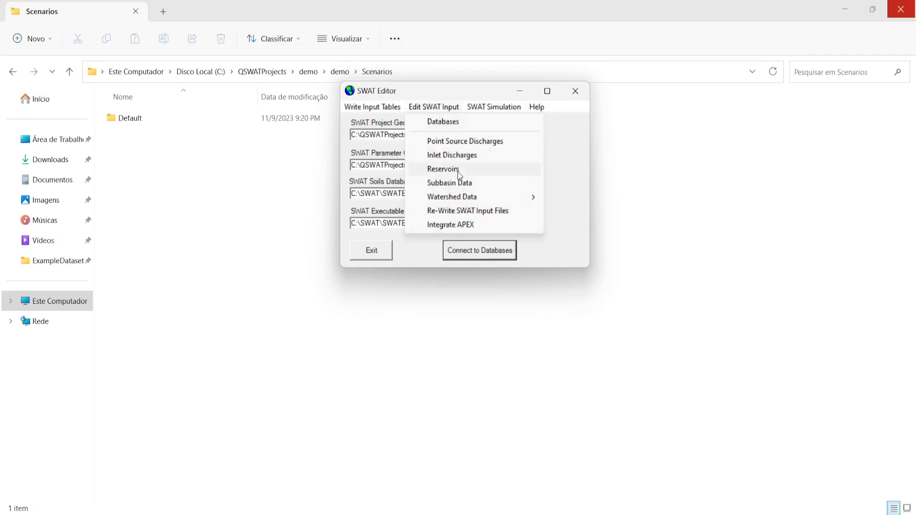
{"action": "mouse_move", "coordinate": [486, 113]}
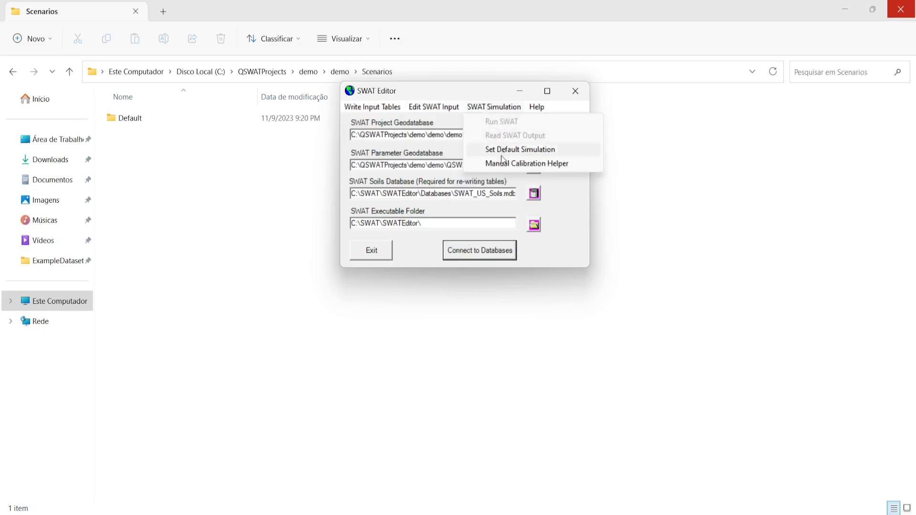
{"action": "left_click", "coordinate": [470, 106]}
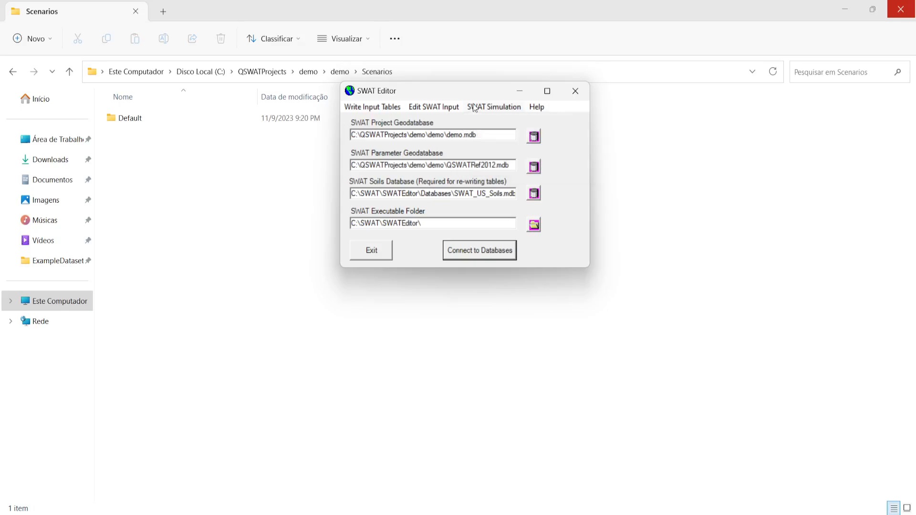
{"action": "left_click", "coordinate": [432, 107]}
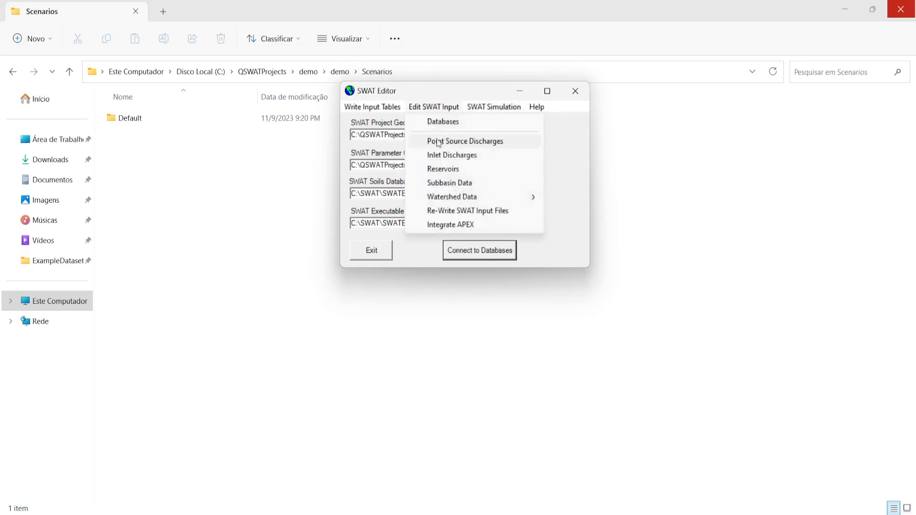
{"action": "mouse_move", "coordinate": [455, 200]}
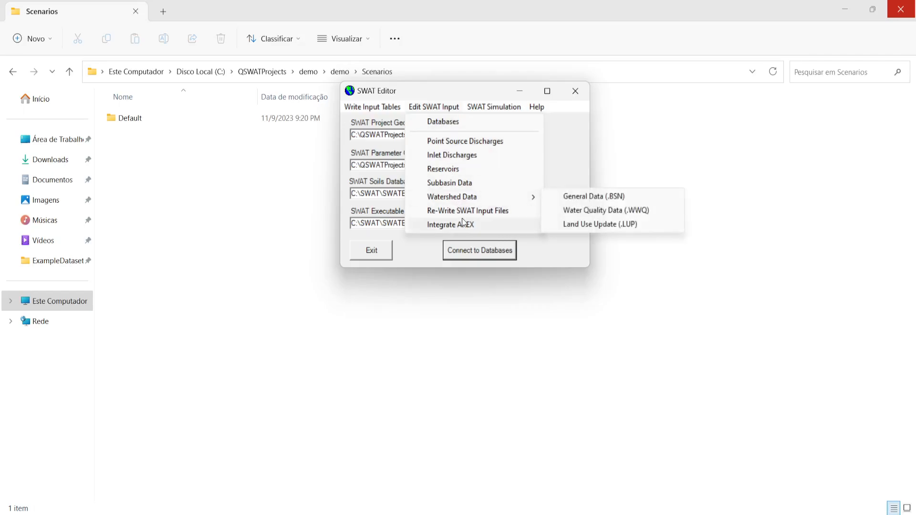
{"action": "mouse_move", "coordinate": [477, 107]}
{"action": "mouse_move", "coordinate": [380, 110]}
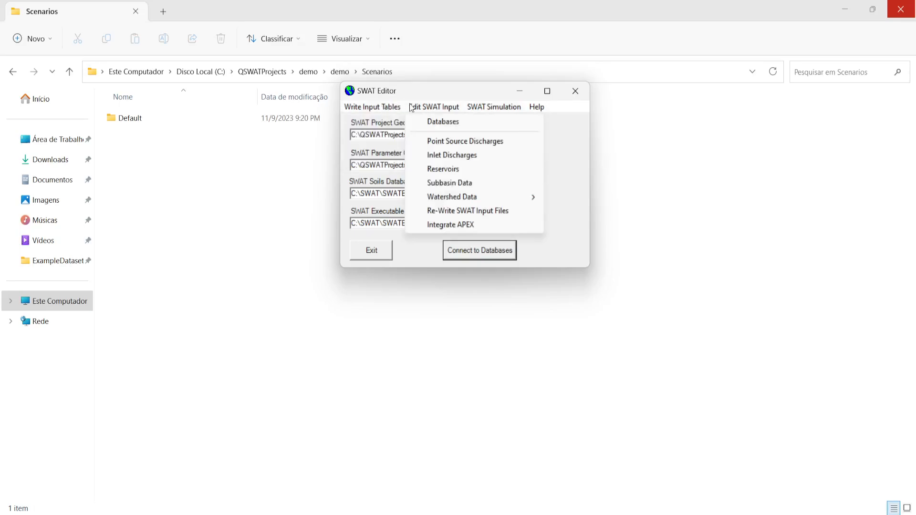
{"action": "mouse_move", "coordinate": [432, 107]}
{"action": "left_click", "coordinate": [426, 122]}
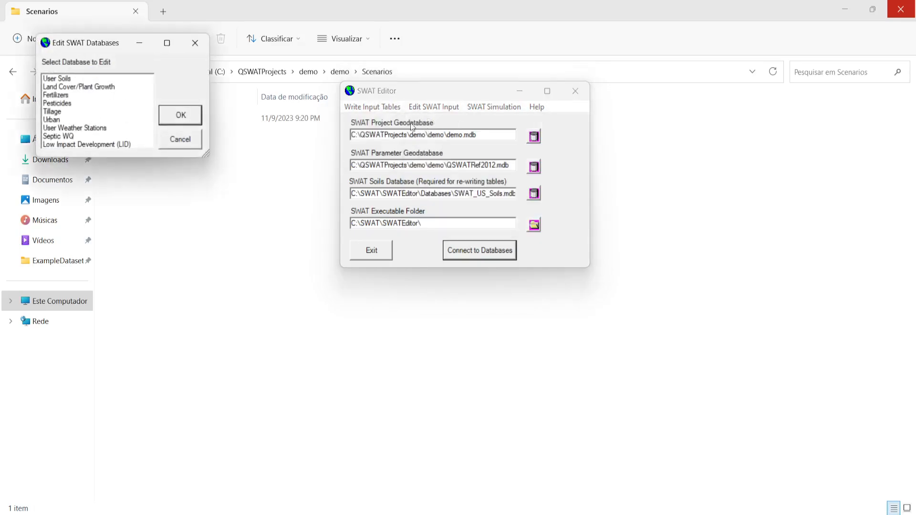
{"action": "left_click", "coordinate": [191, 138]}
- Start rewriting the SWAT input tables for Soil, Weather Generator, HRU/Drainage, Main Channel, Water Use, Management and Watershed Data
{"action": "mouse_move", "coordinate": [369, 106]}
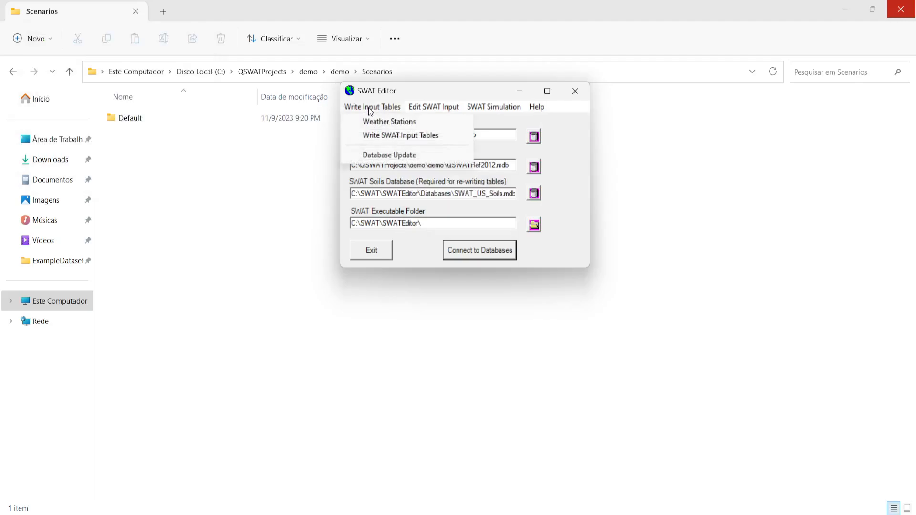
{"action": "left_click", "coordinate": [379, 133]}
{"action": "left_click_drag", "start_coordinate": [109, 57], "coordinate": [362, 96]}
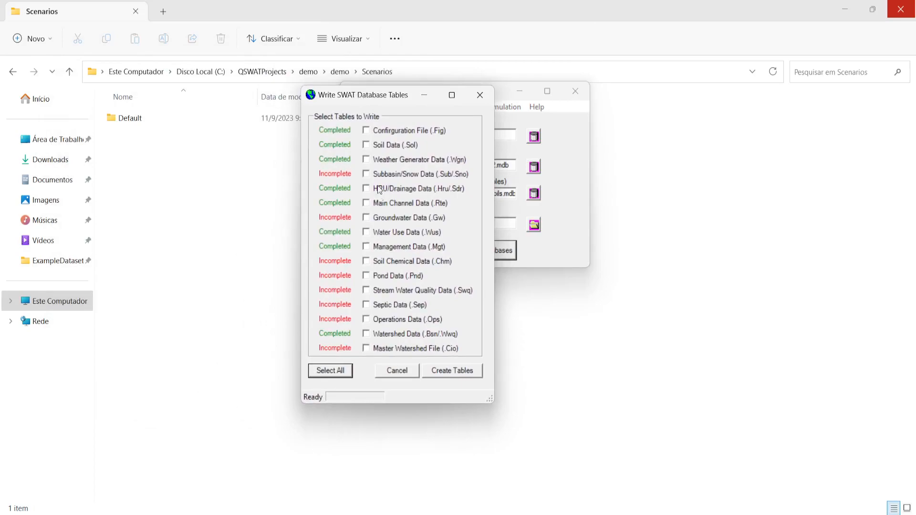
{"action": "left_click", "coordinate": [367, 131]}
{"action": "left_click", "coordinate": [366, 133]}
{"action": "left_click", "coordinate": [366, 160]}
{"action": "left_click", "coordinate": [366, 203]}
{"action": "left_click", "coordinate": [366, 234]}
{"action": "left_click", "coordinate": [366, 334]}
{"action": "left_click", "coordinate": [434, 372]}
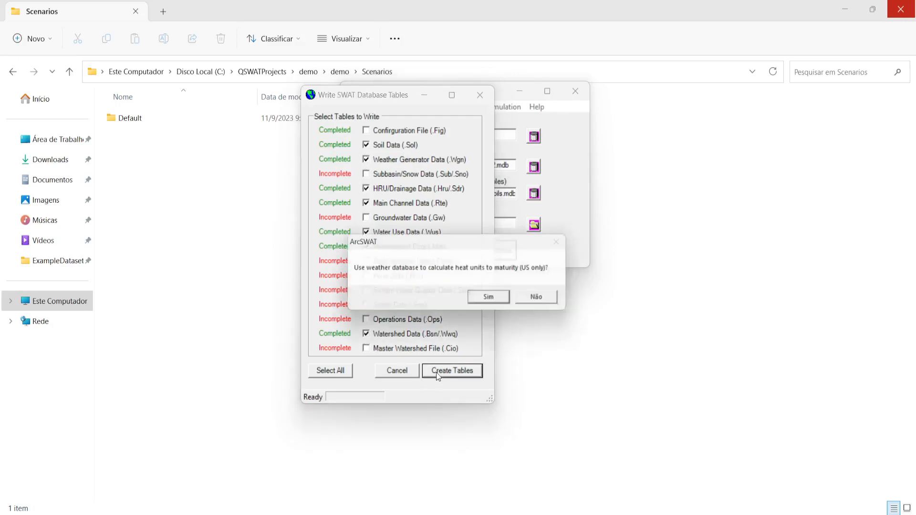
- Decline using the weather database for heat units to maturity and let the selected tables finish building
{"action": "left_click", "coordinate": [534, 302]}
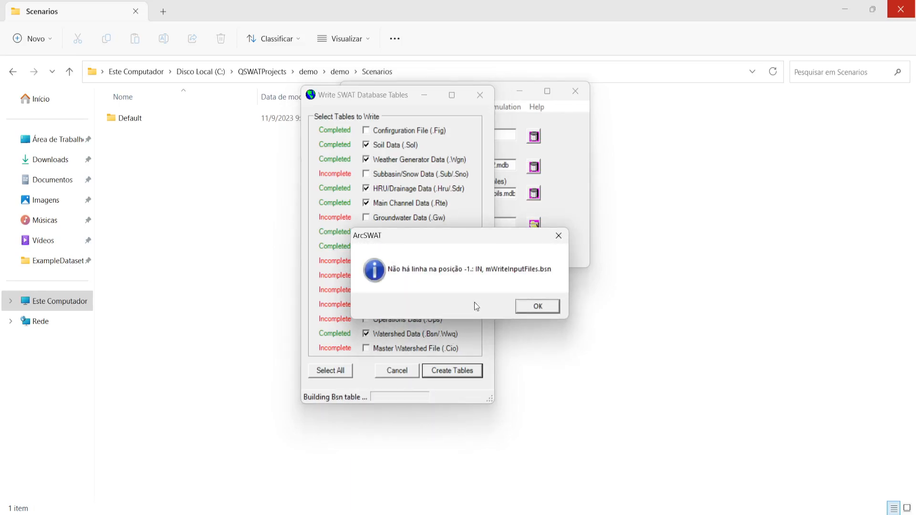
{"action": "left_click_drag", "start_coordinate": [437, 233], "coordinate": [417, 211]}
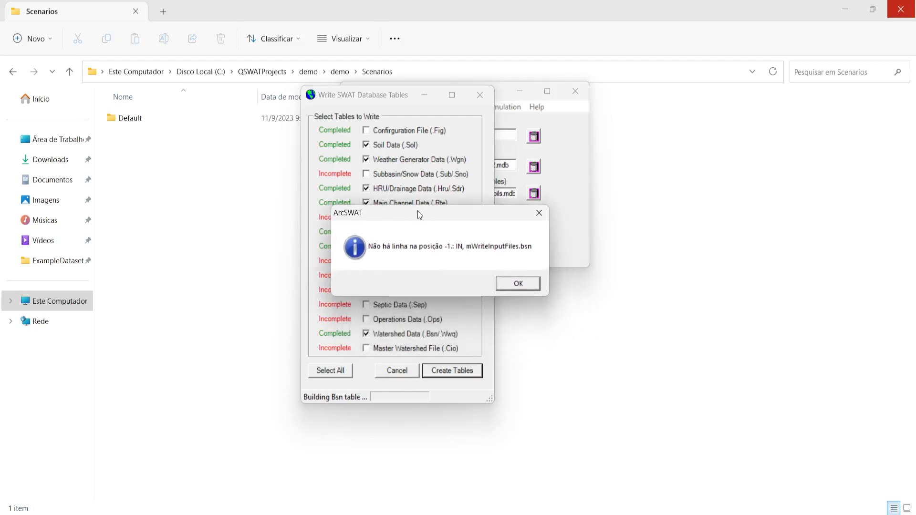
{"action": "left_click", "coordinate": [523, 285]}
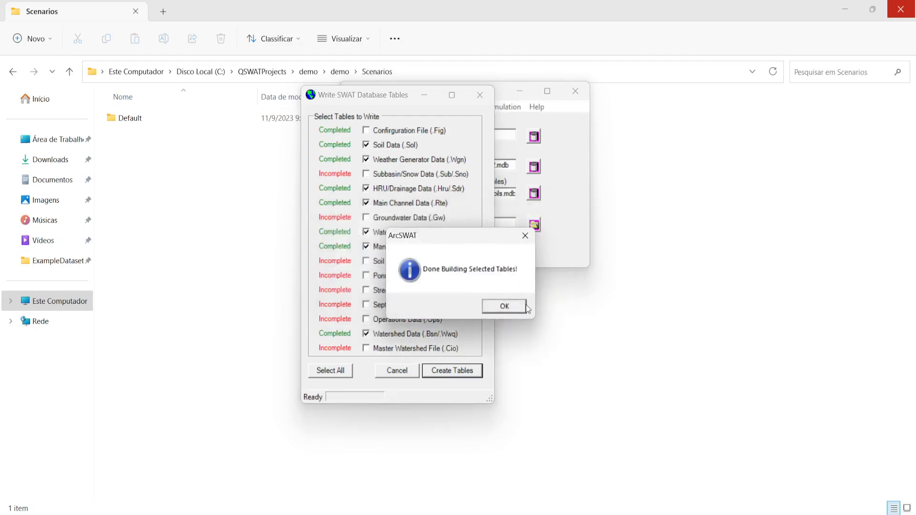
- Acknowledge the finished table build and close the window for writing SWAT database tables
{"action": "left_click", "coordinate": [511, 309]}
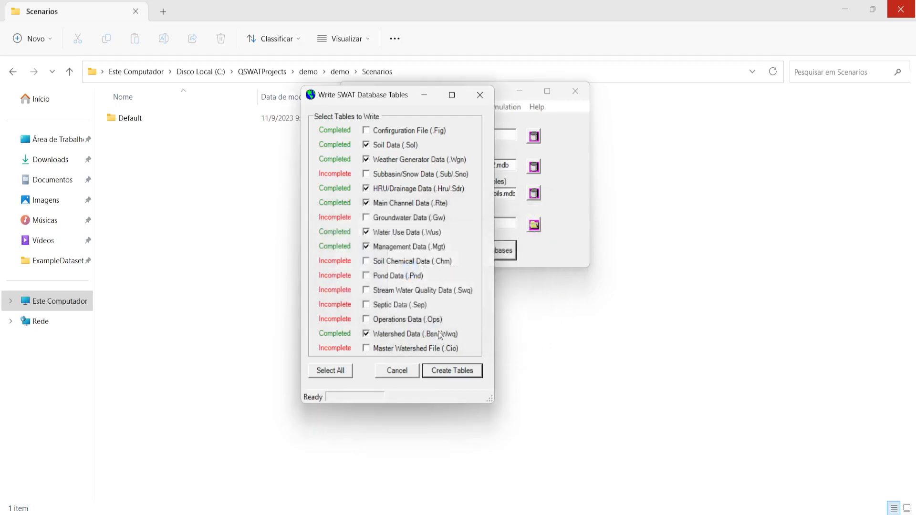
{"action": "left_click", "coordinate": [382, 336]}
{"action": "left_click_drag", "start_coordinate": [387, 98], "coordinate": [348, 131]}
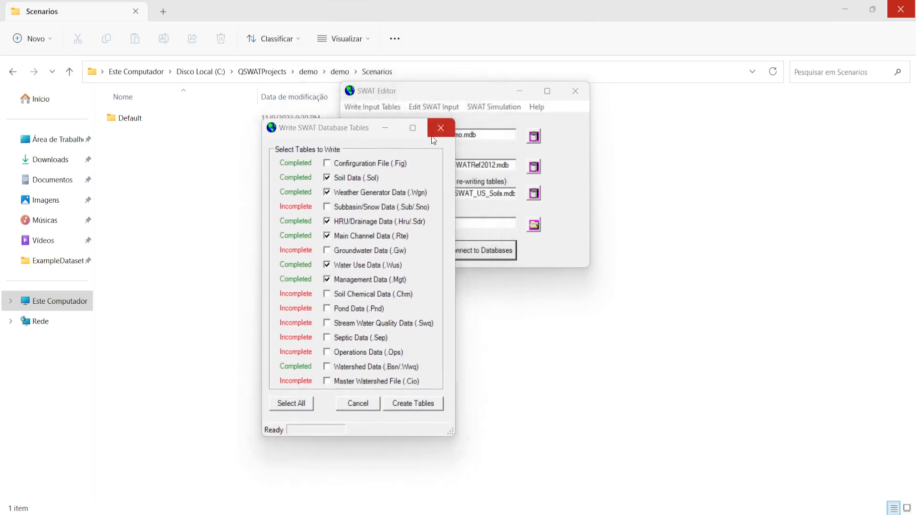
{"action": "left_click", "coordinate": [433, 136]}
{"action": "left_click", "coordinate": [483, 109]}
{"action": "left_click", "coordinate": [450, 108]}
{"action": "left_click", "coordinate": [450, 108]}
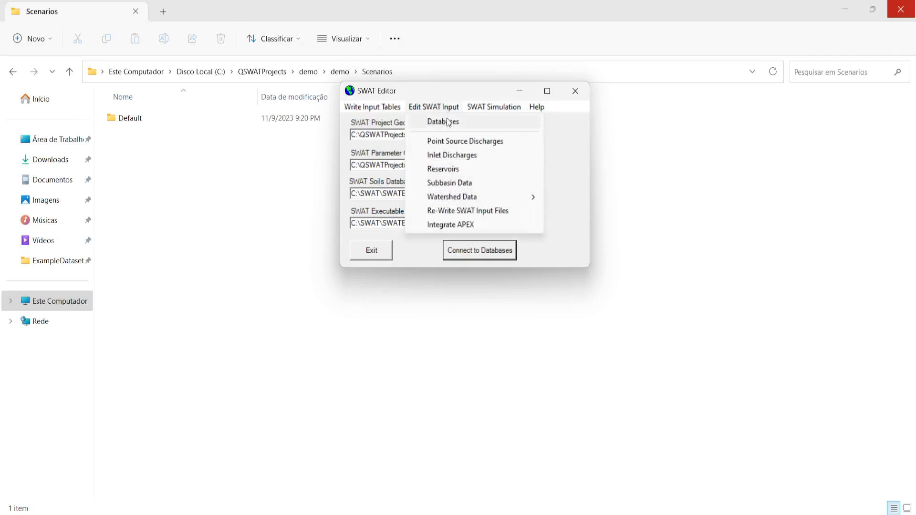
- Start rewriting the SWAT input tables for Configuration File, Soil, Weather Generator, HRU/Drainage, Main Channel, Water Use and Management Data
{"action": "mouse_move", "coordinate": [399, 112]}
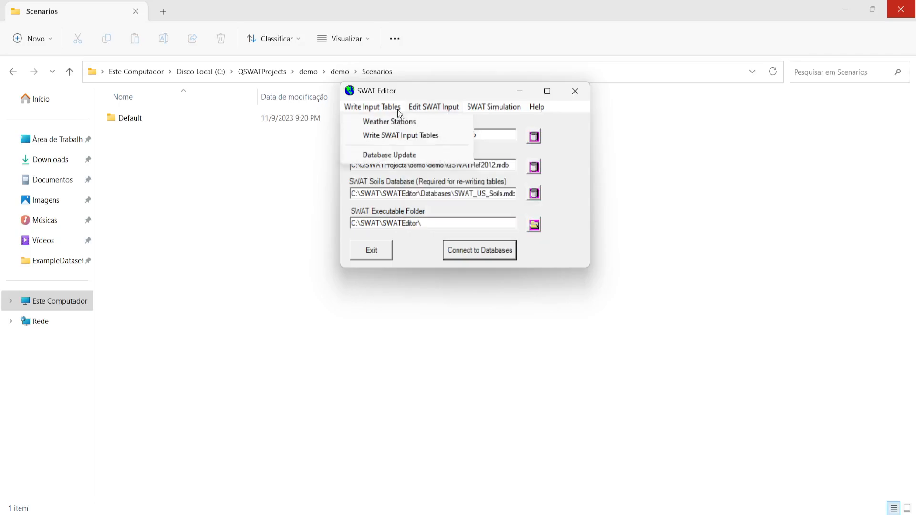
{"action": "left_click", "coordinate": [412, 141]}
{"action": "left_click_drag", "start_coordinate": [120, 75], "coordinate": [331, 74]}
{"action": "left_click", "coordinate": [344, 225]}
{"action": "left_click", "coordinate": [344, 210]}
{"action": "left_click", "coordinate": [345, 139]}
{"action": "left_click", "coordinate": [344, 124]}
{"action": "left_click", "coordinate": [344, 109]}
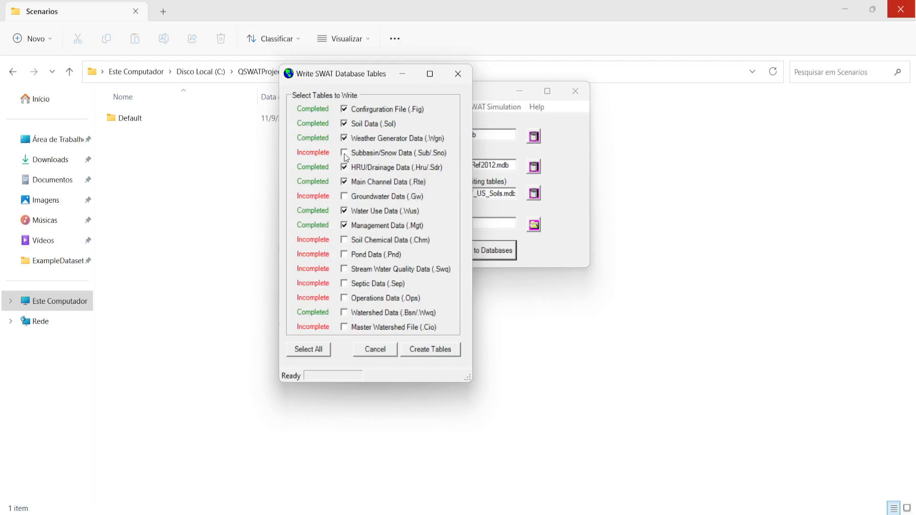
{"action": "left_click", "coordinate": [437, 351]}
- Decline rewriting the existing point source information, let the selected tables build, and close the table-writing window
{"action": "left_click", "coordinate": [534, 302]}
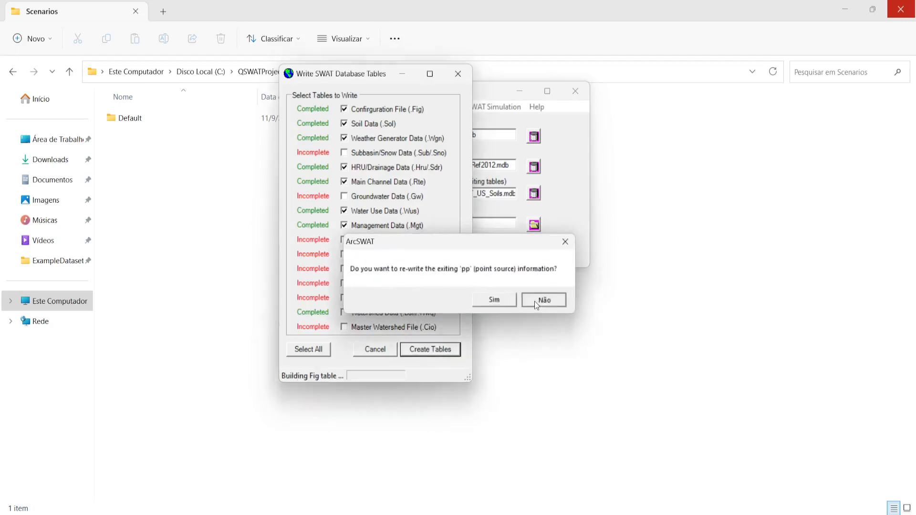
{"action": "left_click", "coordinate": [535, 302]}
{"action": "left_click", "coordinate": [536, 302]}
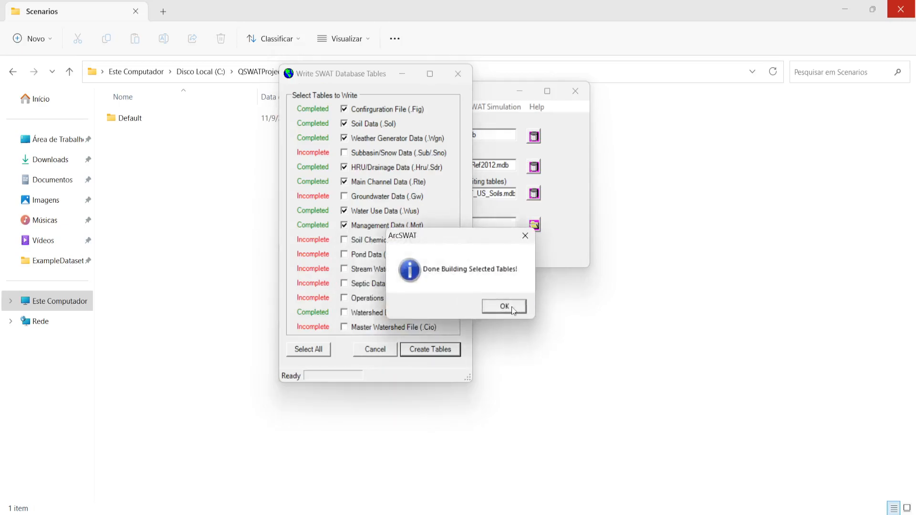
{"action": "left_click", "coordinate": [504, 307]}
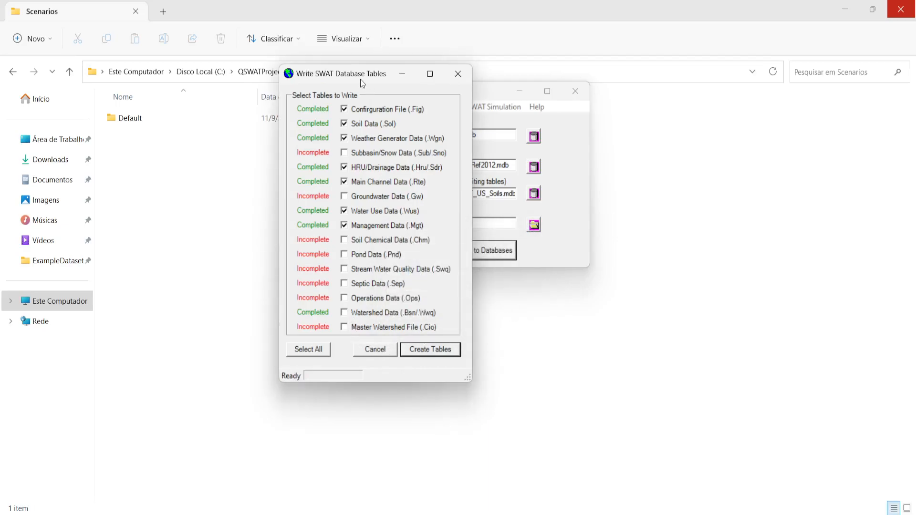
{"action": "left_click_drag", "start_coordinate": [360, 79], "coordinate": [335, 127]}
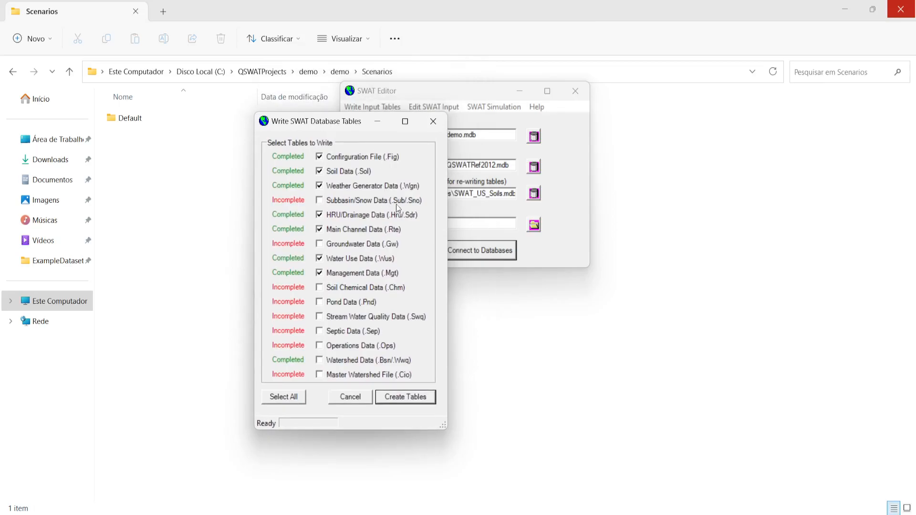
{"action": "left_click", "coordinate": [432, 122]}
- Check which SWAT Simulation commands are available
{"action": "left_click", "coordinate": [468, 113]}
{"action": "left_click", "coordinate": [468, 112]}
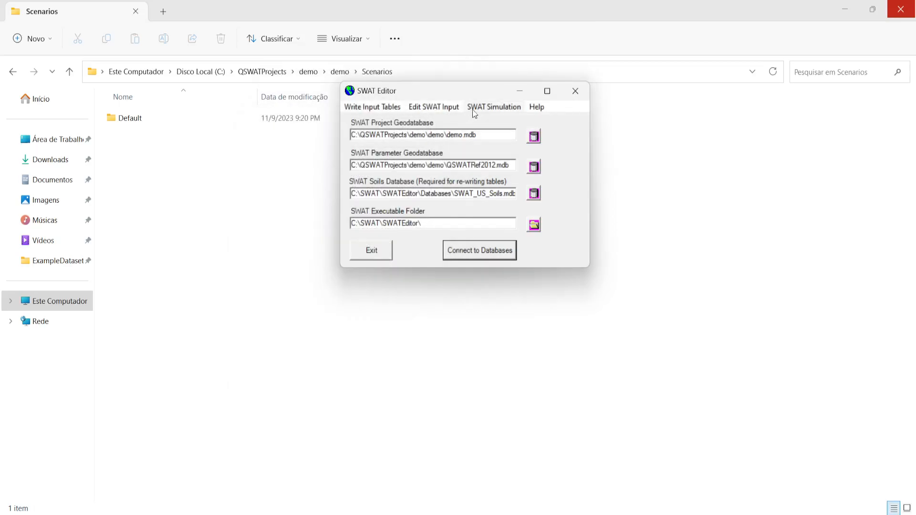
{"action": "left_click", "coordinate": [473, 112]}
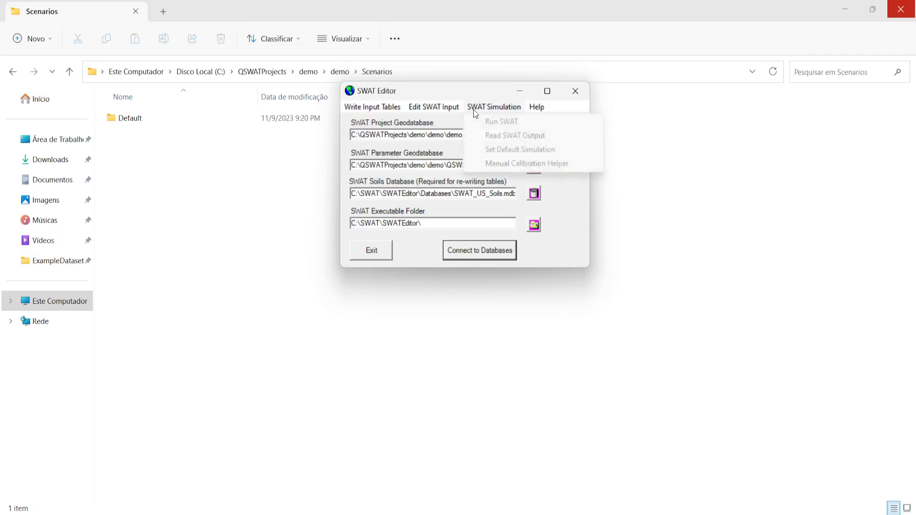
{"action": "left_click", "coordinate": [473, 110]}
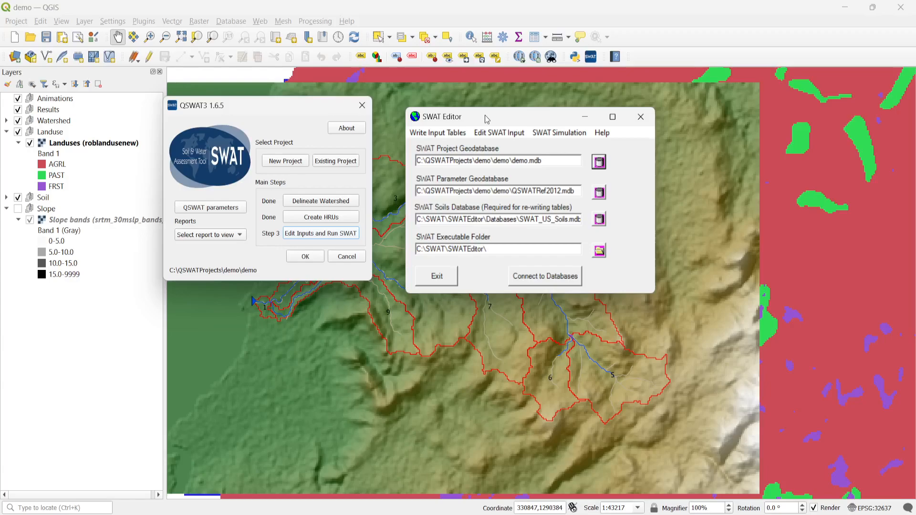
- Start writing all SWAT input tables, from the Configuration File to the Master Watershed File
{"action": "left_click_drag", "start_coordinate": [496, 119], "coordinate": [480, 109]}
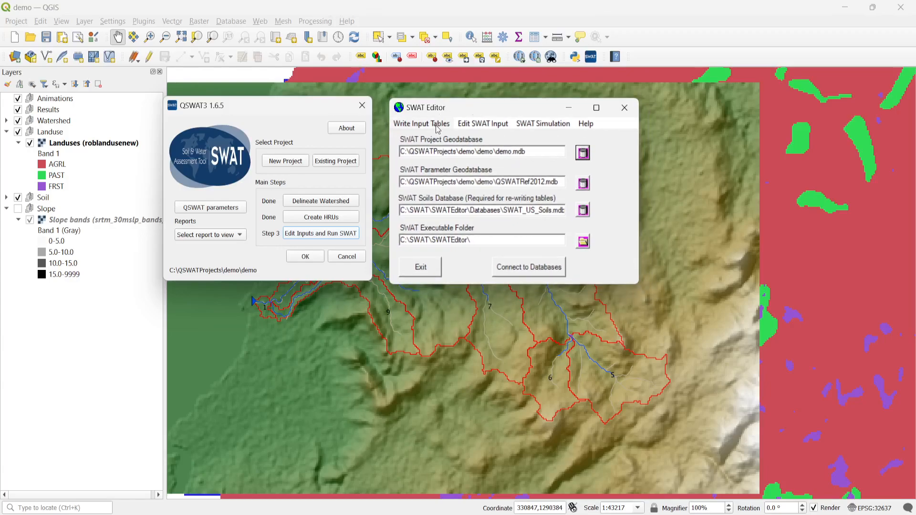
{"action": "left_click", "coordinate": [437, 125]}
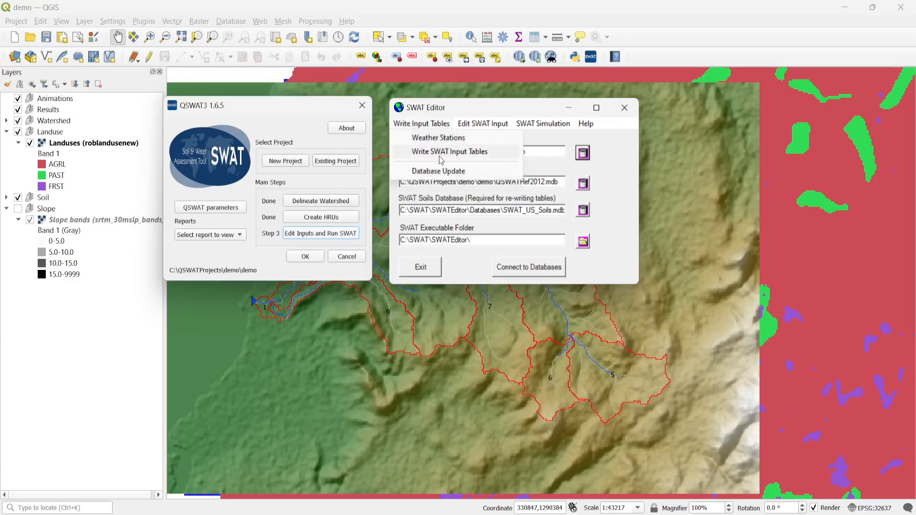
{"action": "left_click", "coordinate": [440, 152]}
{"action": "left_click_drag", "start_coordinate": [64, 27], "coordinate": [239, 68]}
{"action": "left_click", "coordinate": [223, 339]}
{"action": "left_click", "coordinate": [346, 342]}
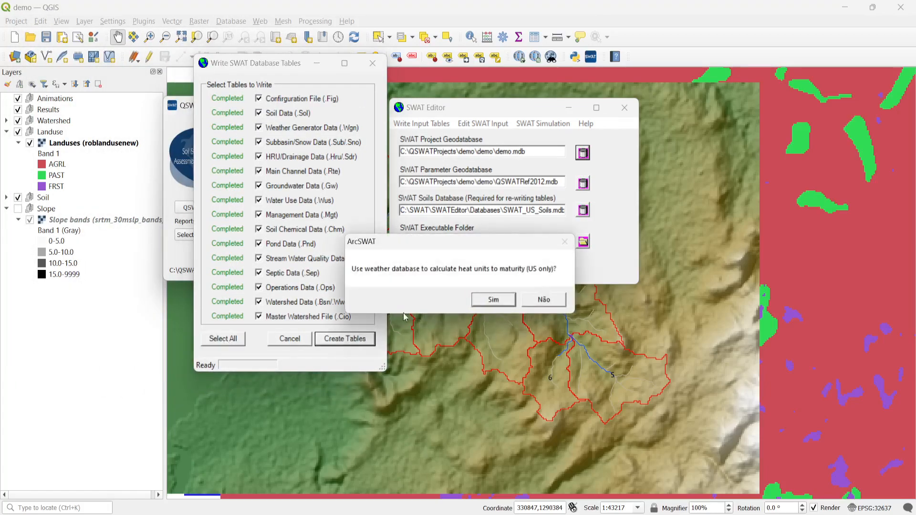
- Decline using the weather database for heat units to maturity, let all tables build, and close the table-writing window
{"action": "left_click", "coordinate": [548, 300]}
{"action": "left_click", "coordinate": [548, 300]}
{"action": "left_click", "coordinate": [549, 301]}
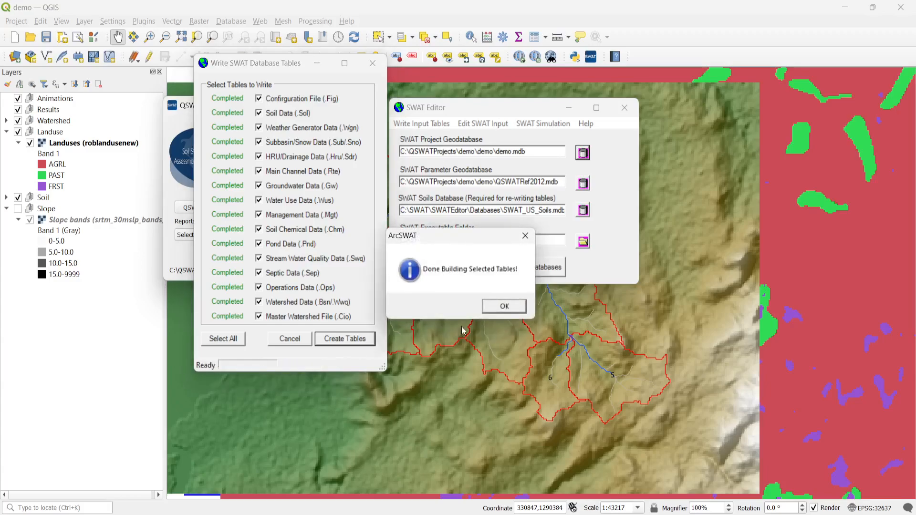
{"action": "left_click", "coordinate": [507, 309]}
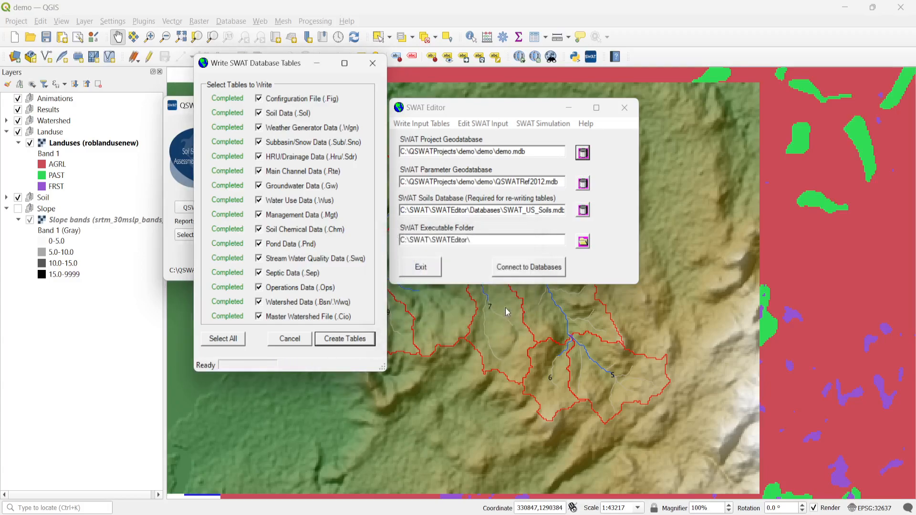
{"action": "left_click", "coordinate": [288, 340]}
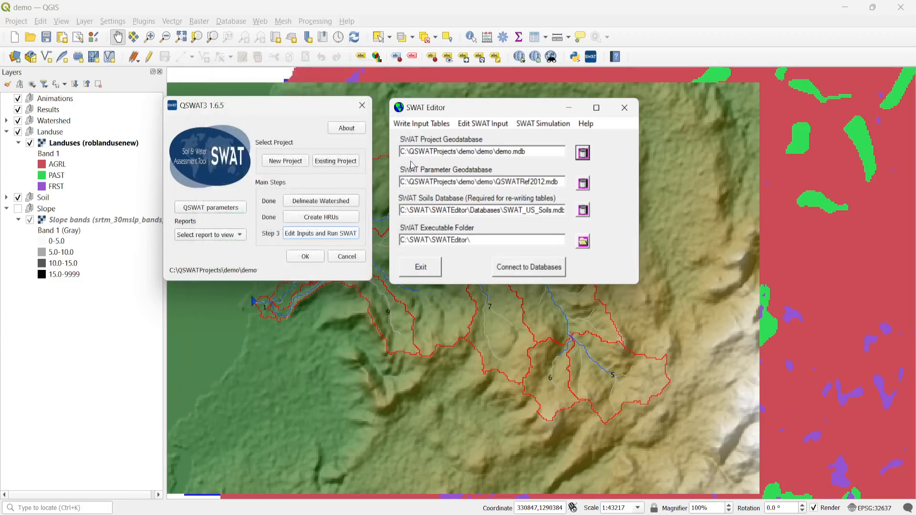
- Examine the SWAT input categories available for editing, including the Watershed Data options
{"action": "left_click_drag", "start_coordinate": [443, 110], "coordinate": [432, 107]}
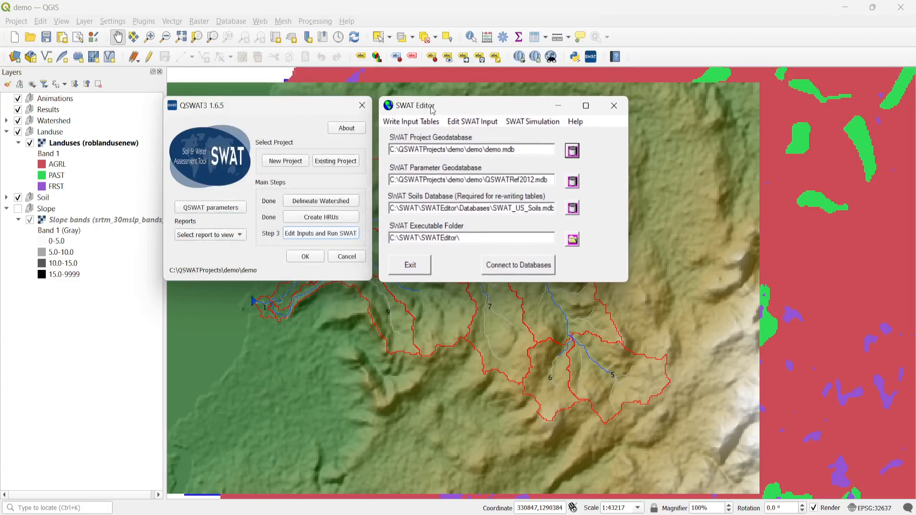
{"action": "left_click", "coordinate": [463, 123]}
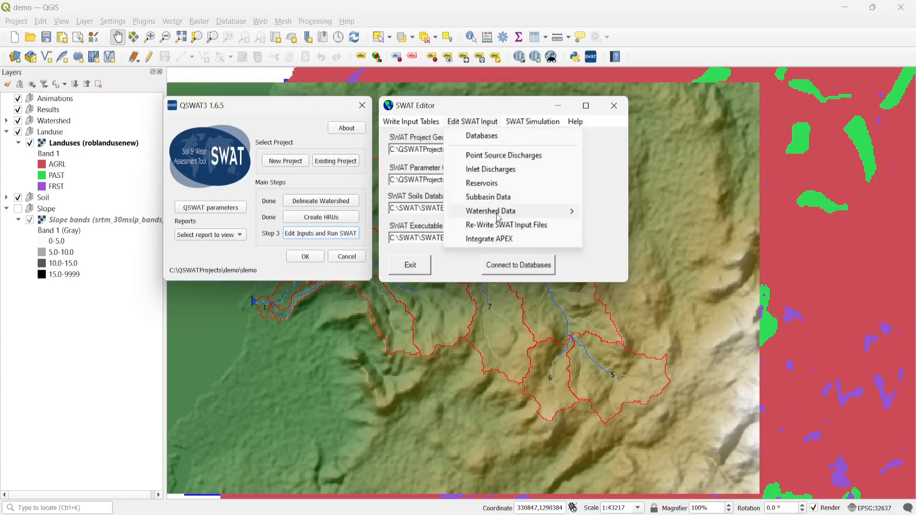
{"action": "mouse_move", "coordinate": [498, 218]}
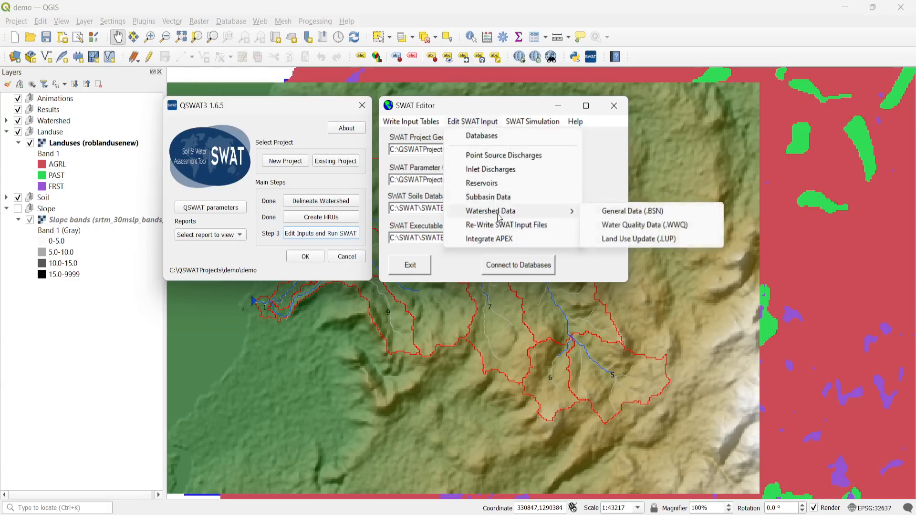
{"action": "left_click", "coordinate": [478, 110]}
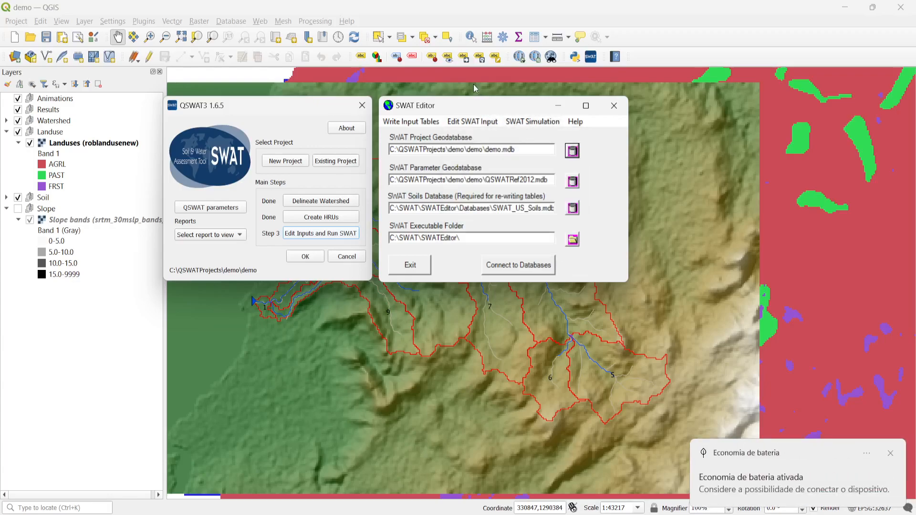
- Open the SWAT model simulation setup and set the simulation period from 1/1/2010 to 1/1/2012
{"action": "left_click", "coordinate": [522, 123]}
{"action": "left_click", "coordinate": [530, 136]}
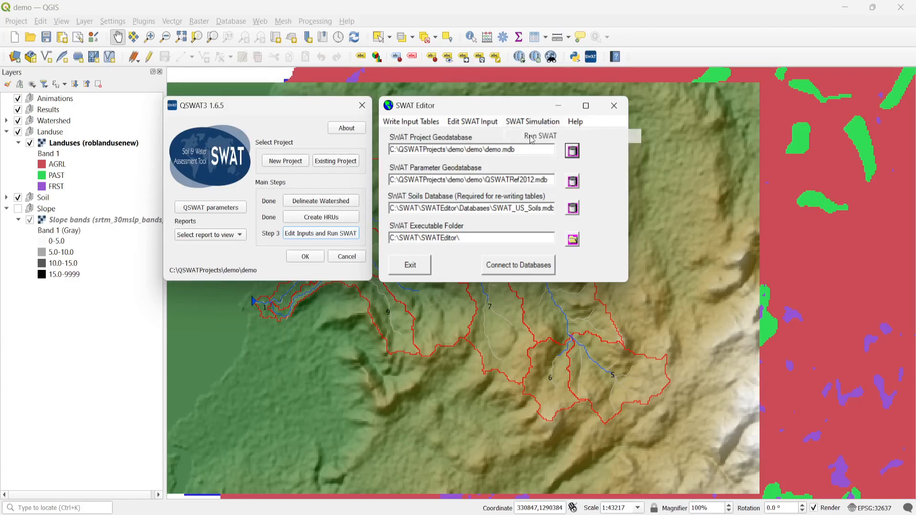
{"action": "left_click_drag", "start_coordinate": [266, 39], "coordinate": [424, 98]}
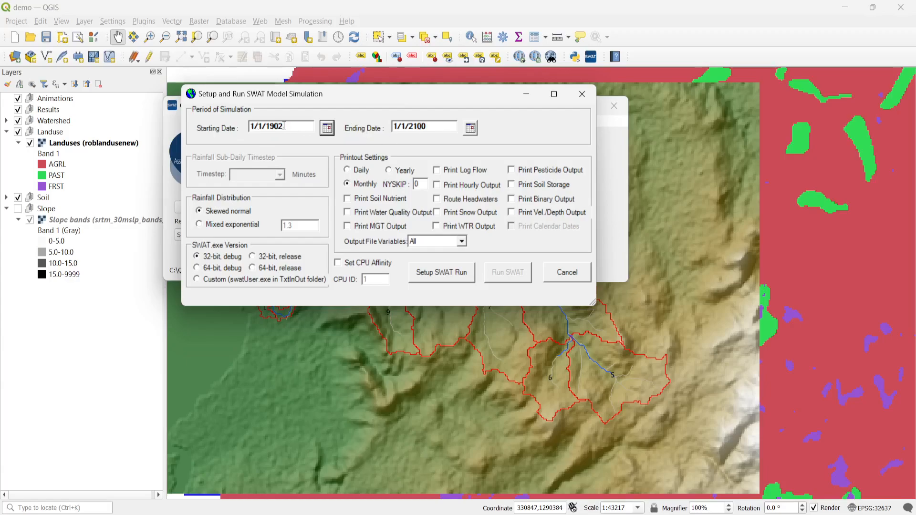
{"action": "left_click_drag", "start_coordinate": [289, 125], "coordinate": [247, 128]}
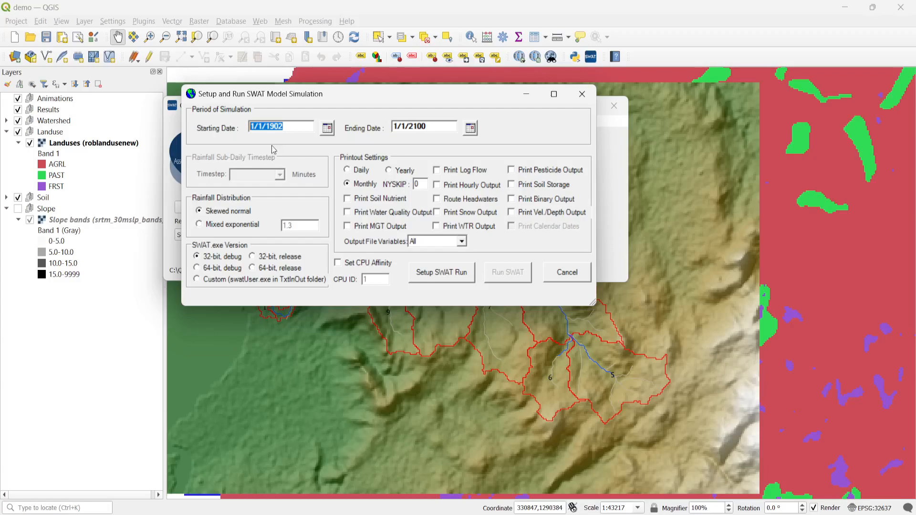
{"action": "left_click", "coordinate": [270, 128]}
{"action": "left_click_drag", "start_coordinate": [267, 126], "coordinate": [301, 127]}
{"action": "type", "text": "202"}
{"action": "key", "text": "BackSpace"}
{"action": "key", "text": "BackSpace"}
{"action": "type", "text": "10"}
{"action": "double_click", "coordinate": [410, 125]}
{"action": "type", "text": "2012"}
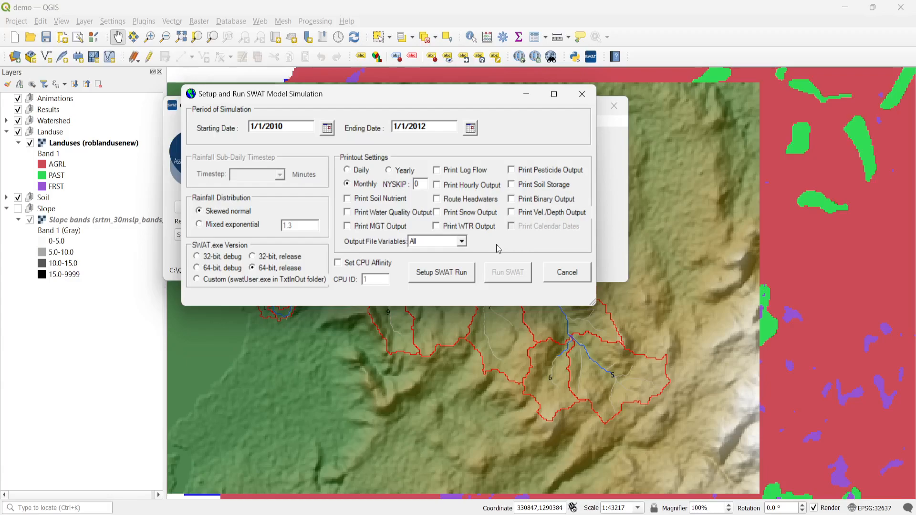
{"action": "left_click", "coordinate": [463, 242]}
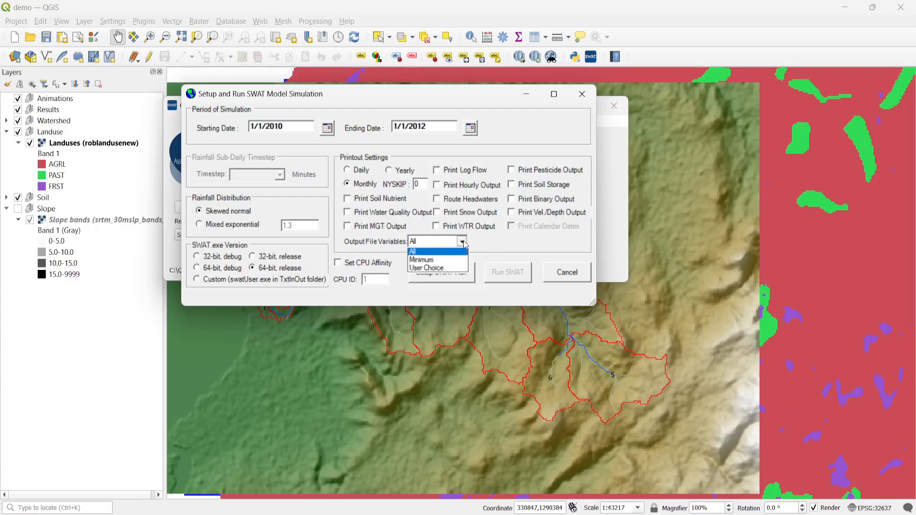
{"action": "left_click", "coordinate": [457, 261]}
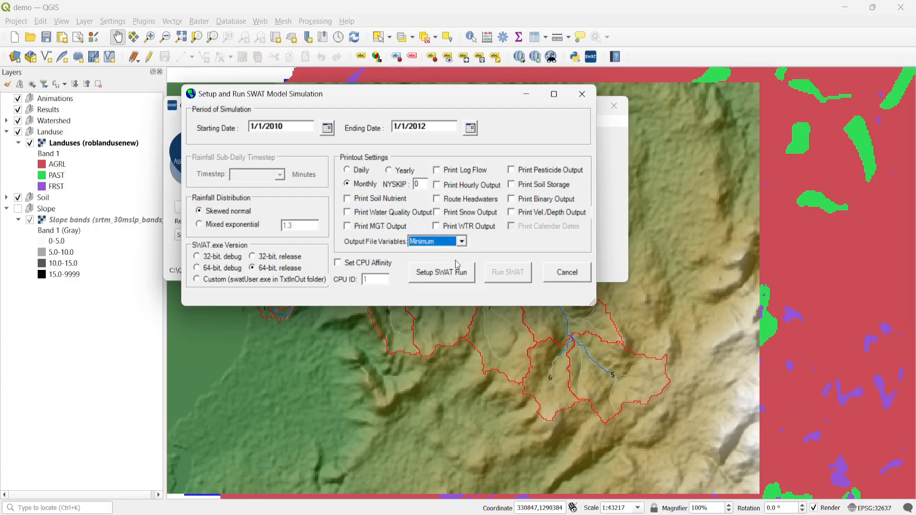
{"action": "left_click", "coordinate": [462, 243]}
{"action": "left_click", "coordinate": [458, 252]}
- Enable Print Log Flow and set the output file variables to User Choice
{"action": "left_click", "coordinate": [466, 170]}
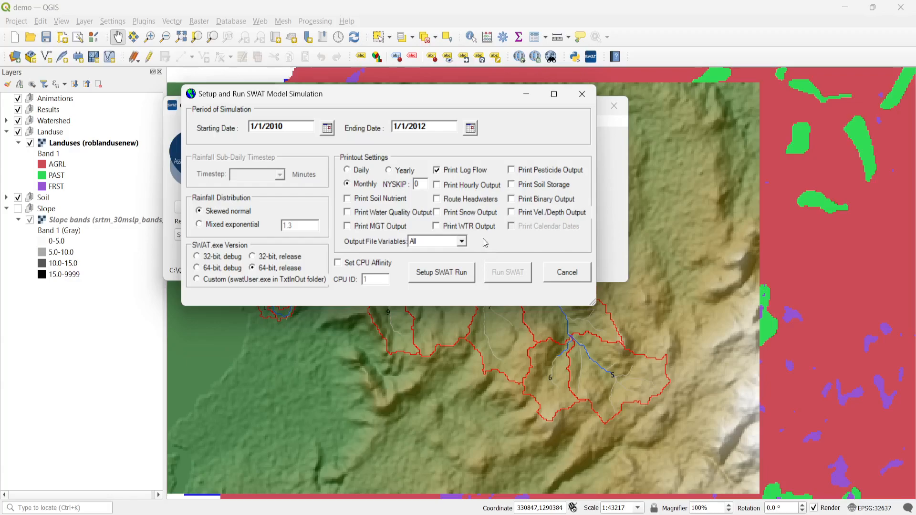
{"action": "left_click", "coordinate": [481, 239]}
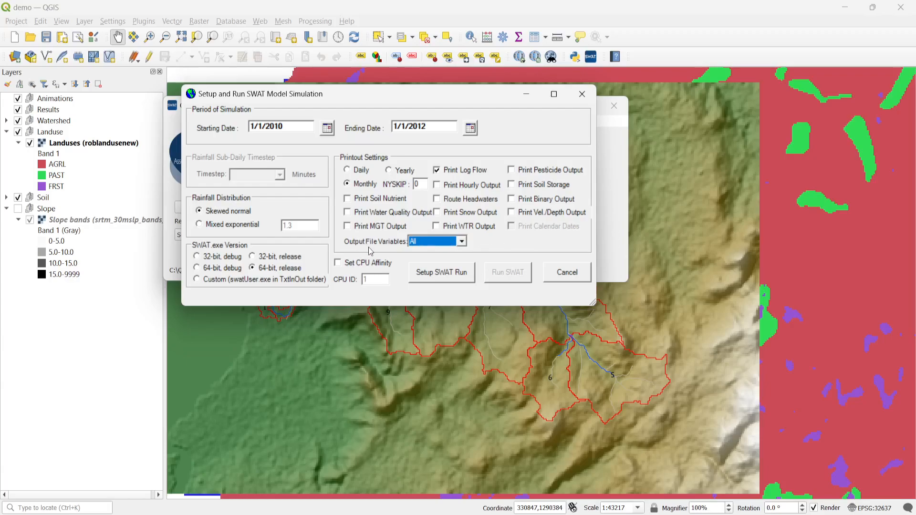
{"action": "left_click", "coordinate": [426, 244]}
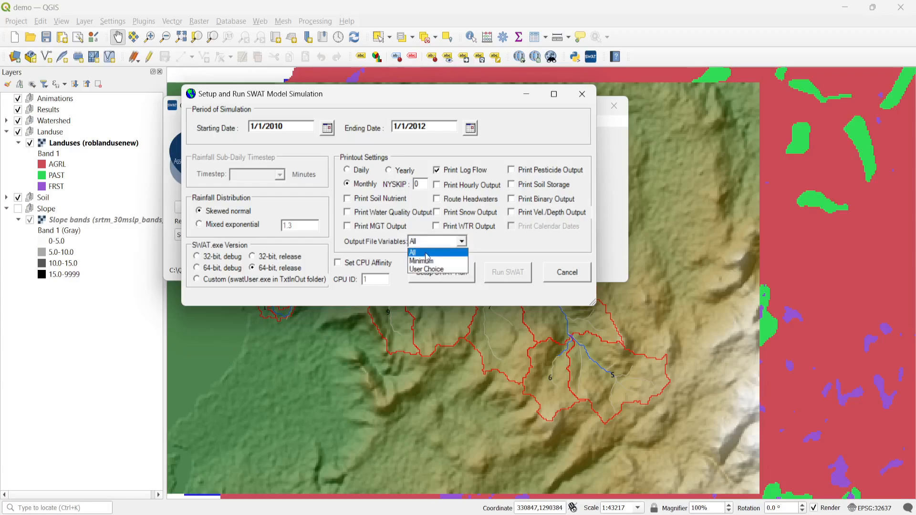
{"action": "left_click", "coordinate": [446, 272]}
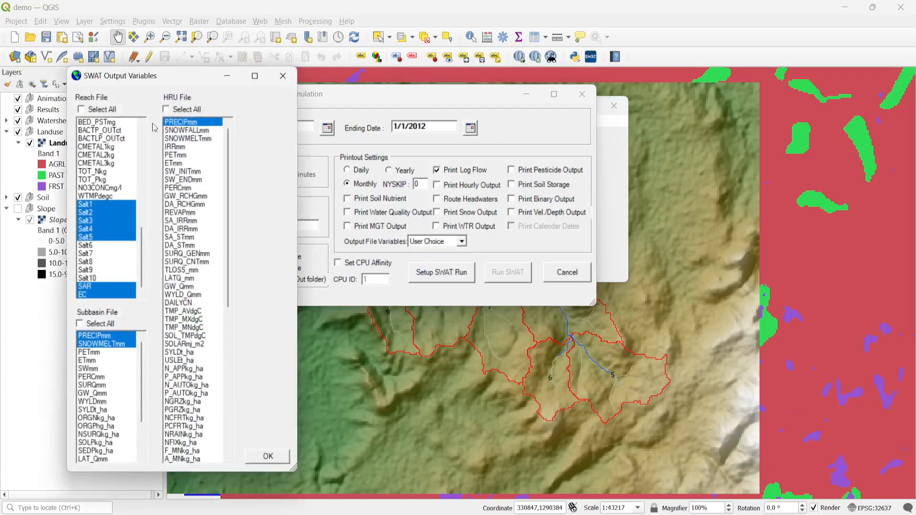
- Add EVAPcms to the selected Reach File output variables
{"action": "left_click_drag", "start_coordinate": [126, 78], "coordinate": [276, 63]}
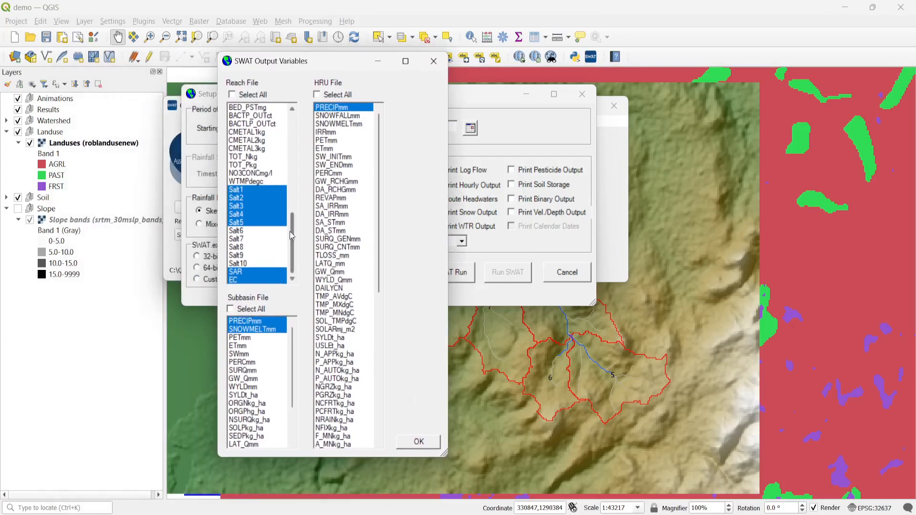
{"action": "left_click_drag", "start_coordinate": [295, 233], "coordinate": [287, 133]}
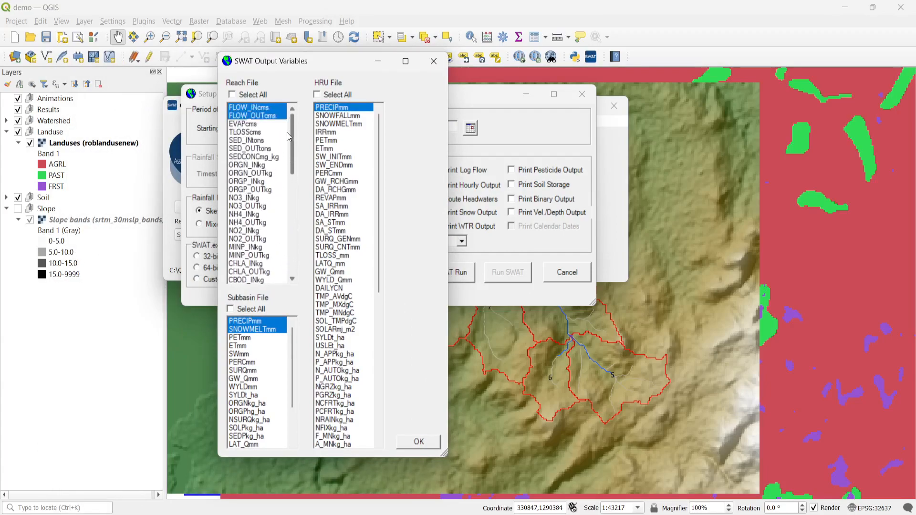
{"action": "left_click", "coordinate": [252, 125]}
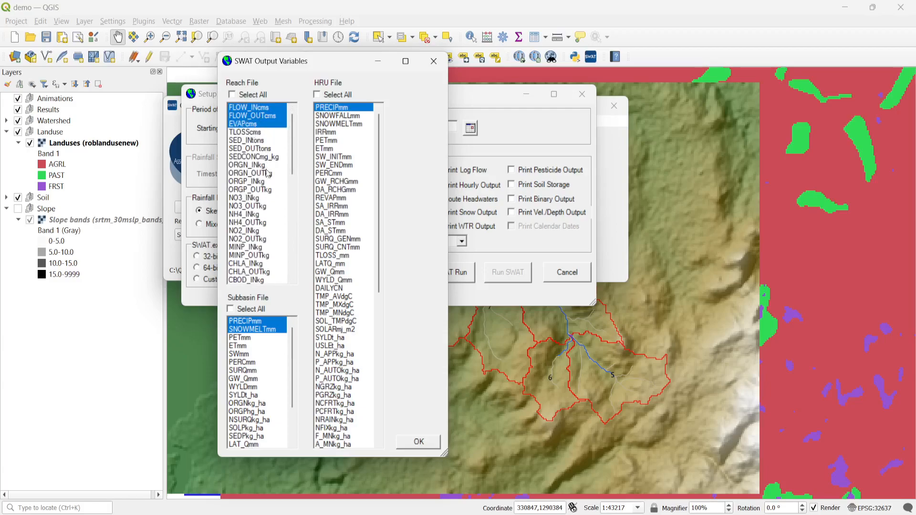
- Deselect Salt1 through Salt5, SAR and EC from the Reach File output variables
{"action": "left_click_drag", "start_coordinate": [293, 144], "coordinate": [291, 286]}
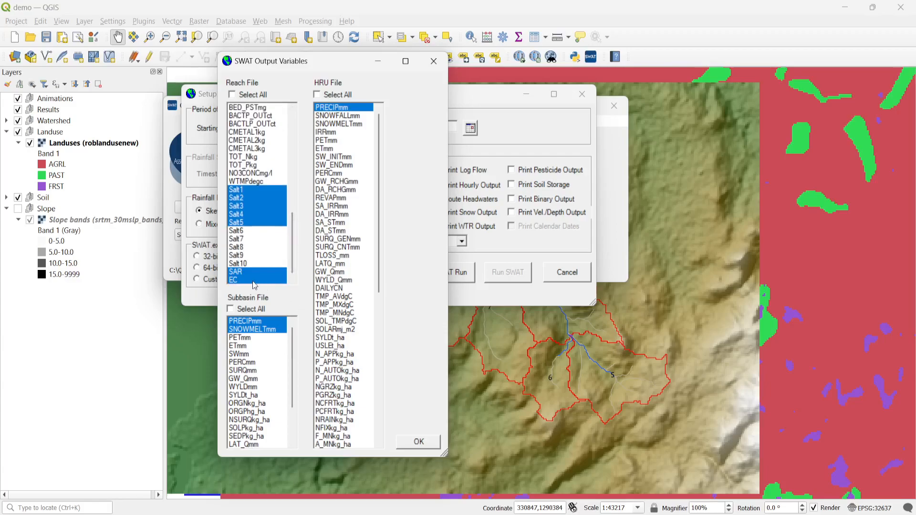
{"action": "left_click", "coordinate": [258, 197]}
{"action": "left_click", "coordinate": [259, 189]}
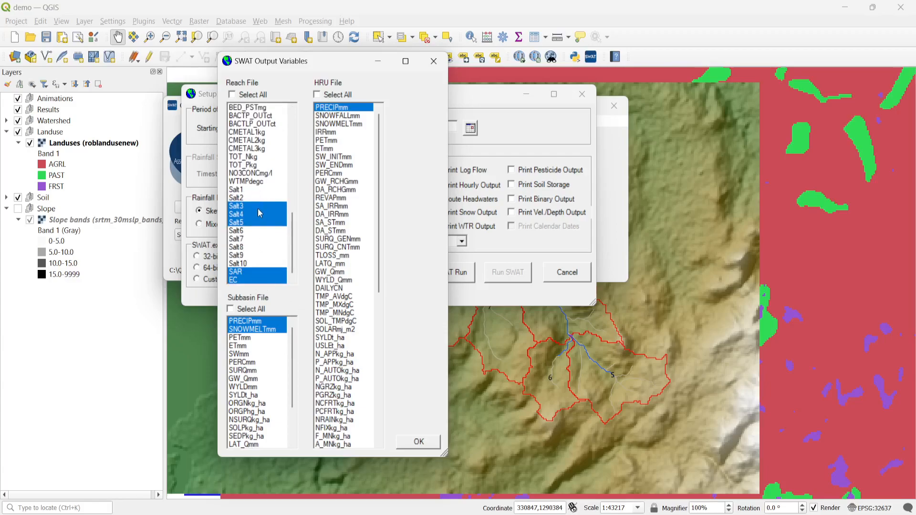
{"action": "left_click", "coordinate": [259, 205]}
{"action": "left_click", "coordinate": [260, 214]}
{"action": "left_click", "coordinate": [261, 222]}
{"action": "left_click", "coordinate": [264, 272]}
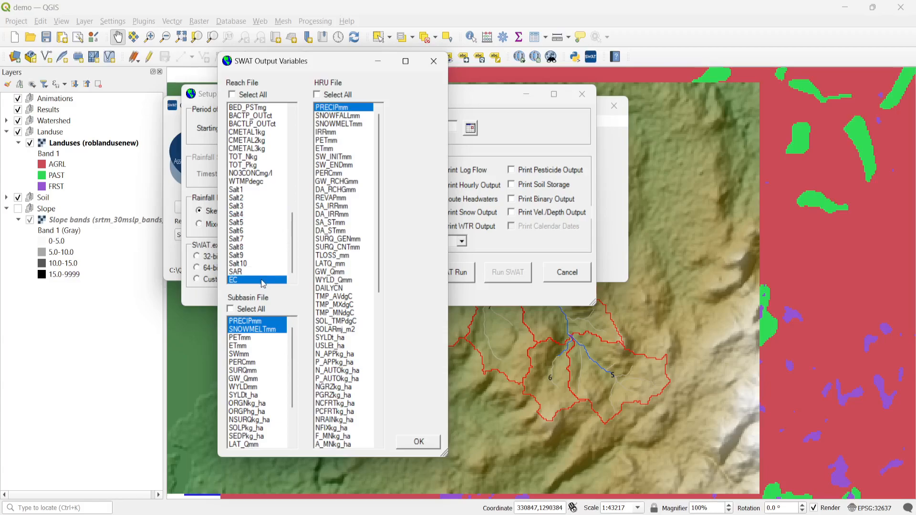
{"action": "left_click", "coordinate": [264, 281]}
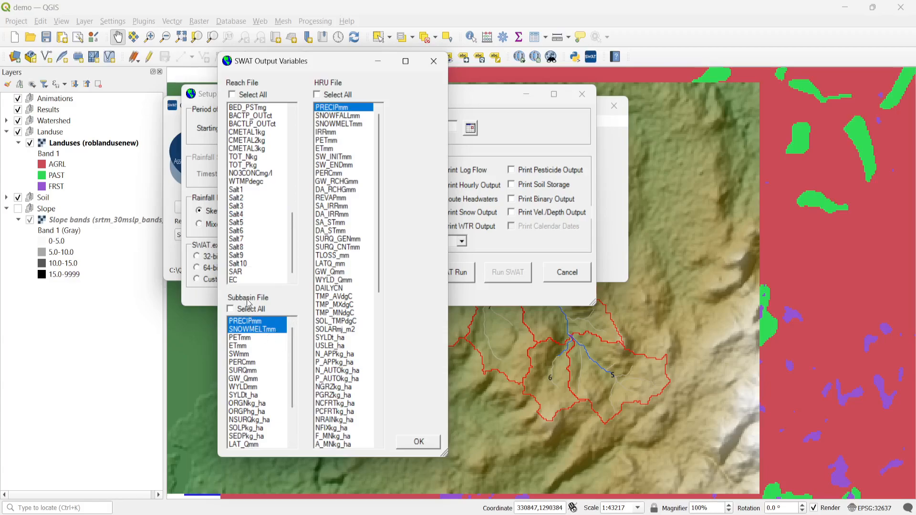
- In the Subbasin File output variables, deselect SNOWMELTmm and select PETmm and ETmm
{"action": "left_click", "coordinate": [255, 333]}
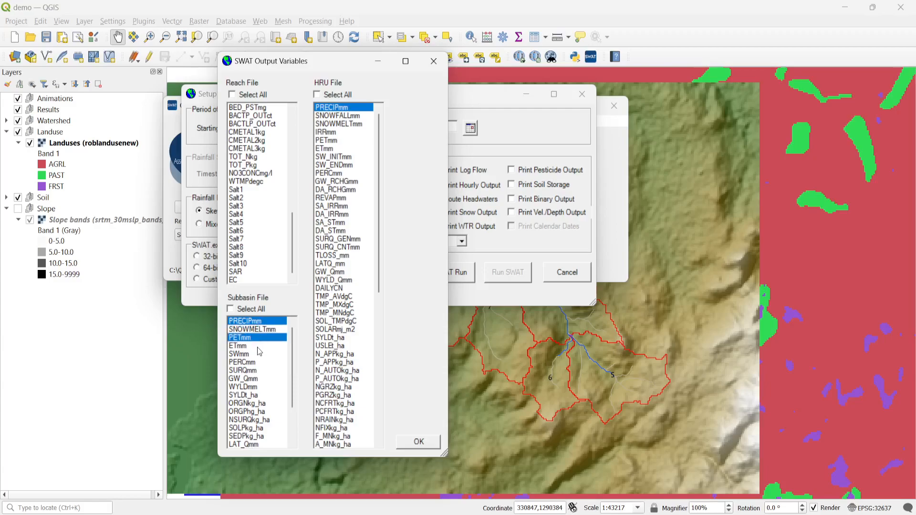
{"action": "left_click", "coordinate": [258, 347]}
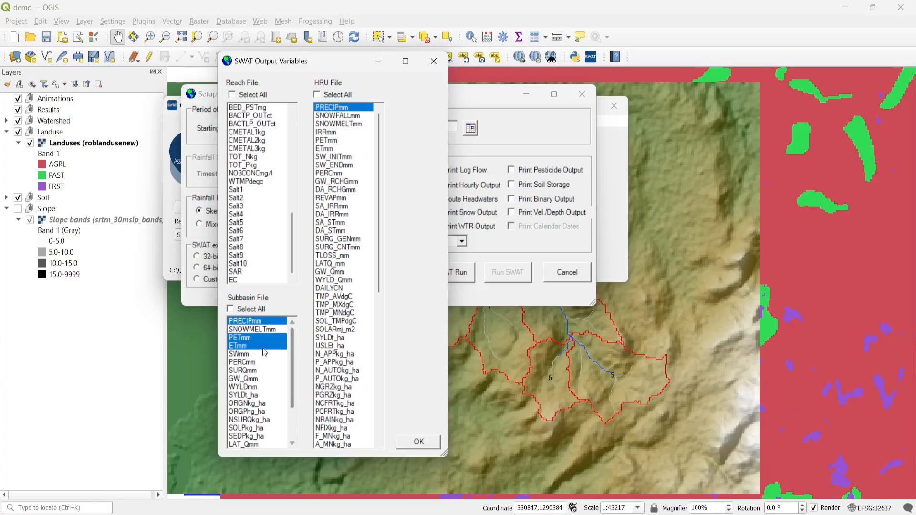
{"action": "left_click_drag", "start_coordinate": [294, 348], "coordinate": [289, 377]}
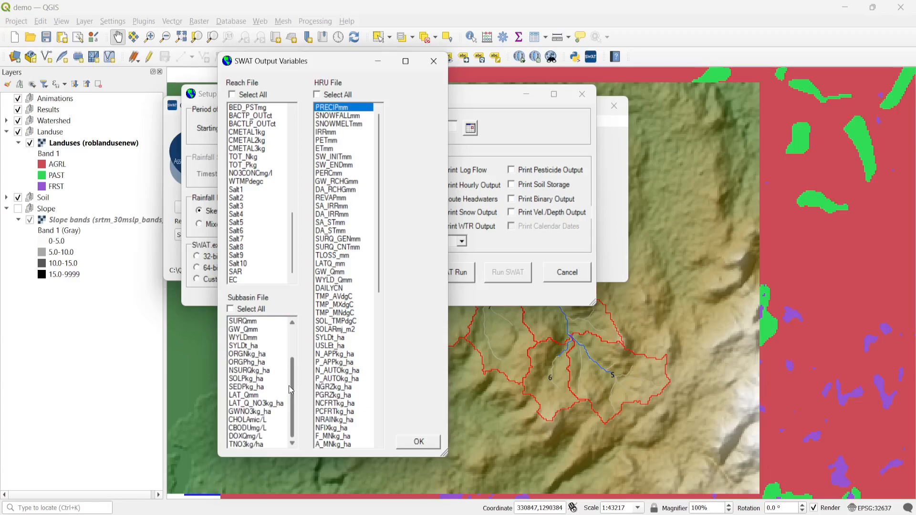
{"action": "left_click_drag", "start_coordinate": [288, 378], "coordinate": [287, 347]}
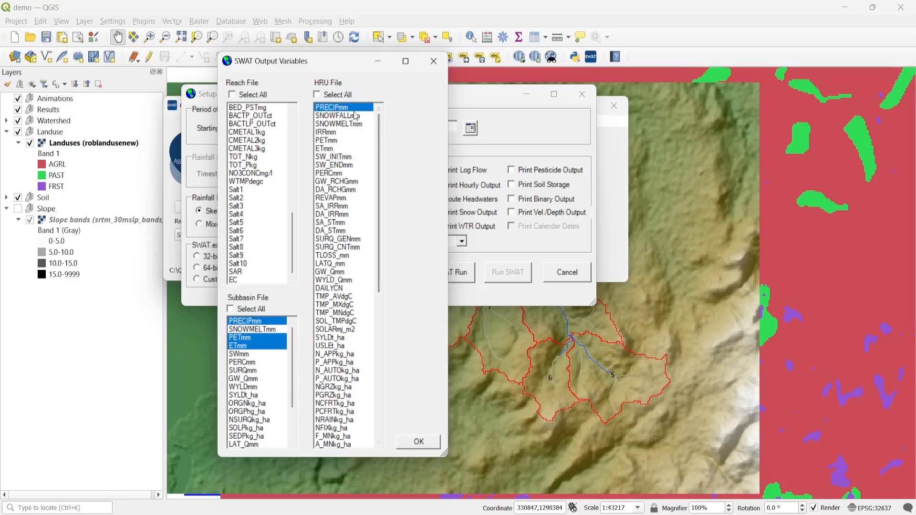
- Add PETmm and ETmm to the HRU File output variables and confirm the output variable selection
{"action": "left_click", "coordinate": [347, 141]}
{"action": "left_click", "coordinate": [345, 148]}
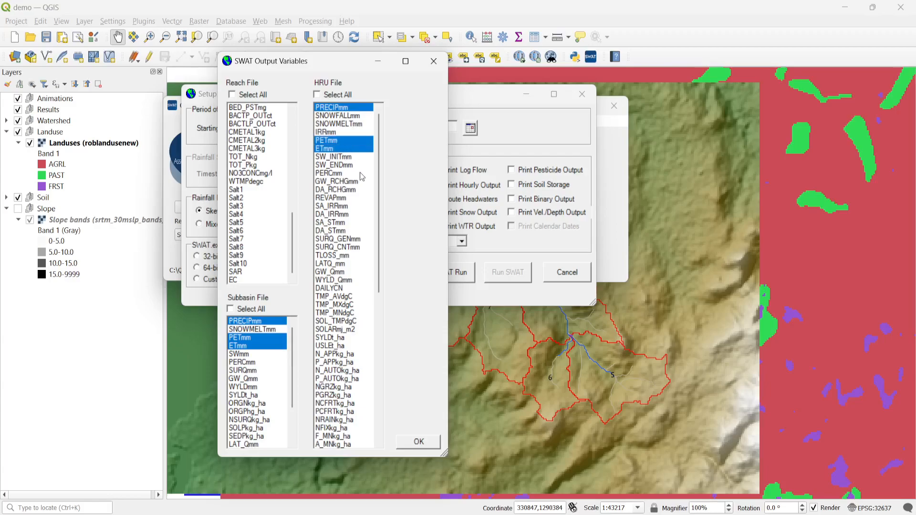
{"action": "left_click_drag", "start_coordinate": [379, 199], "coordinate": [381, 390]}
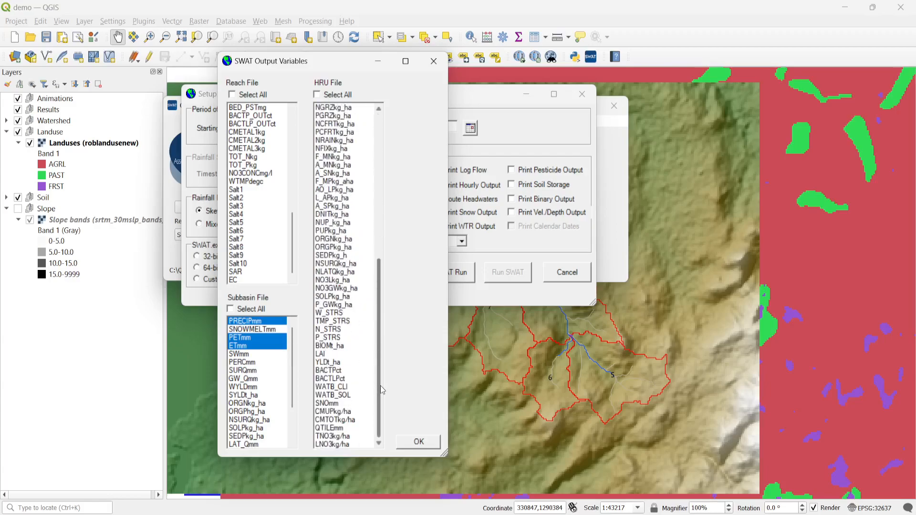
{"action": "left_click", "coordinate": [419, 443]}
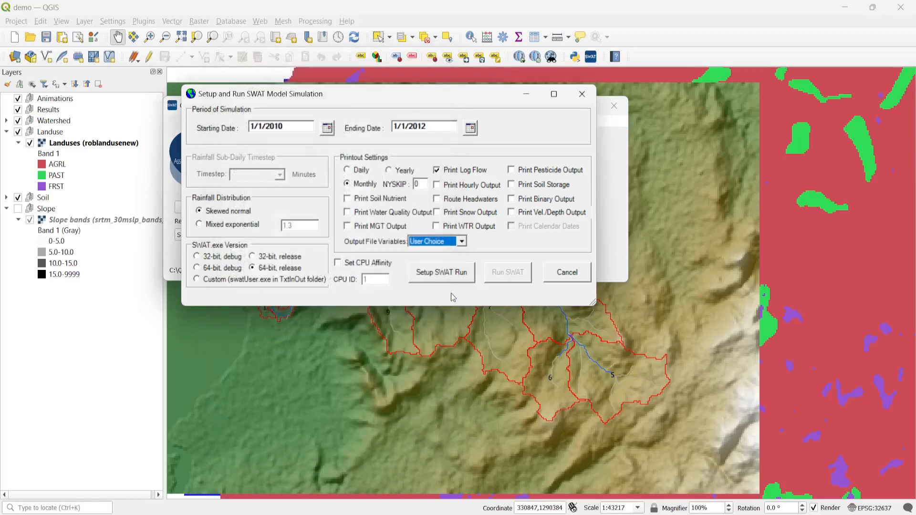
- Set up the SWAT run for the period 1/1/2010 to 1/1/2012 and run the model
{"action": "left_click", "coordinate": [444, 273]}
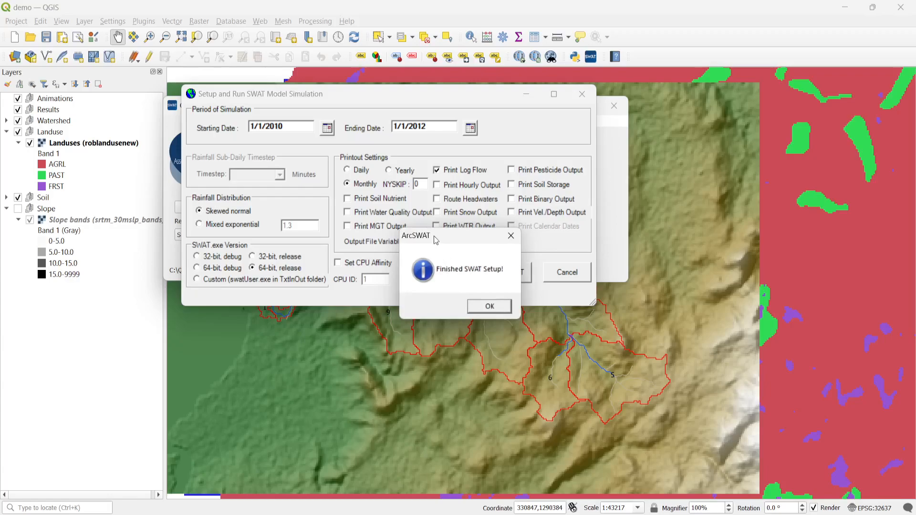
{"action": "left_click_drag", "start_coordinate": [437, 237], "coordinate": [361, 217]}
{"action": "left_click", "coordinate": [408, 292]}
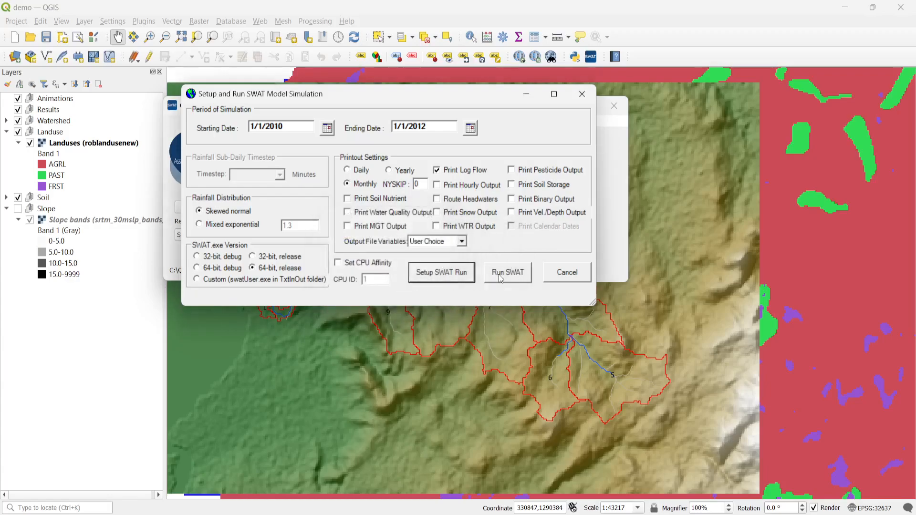
{"action": "left_click", "coordinate": [500, 276]}
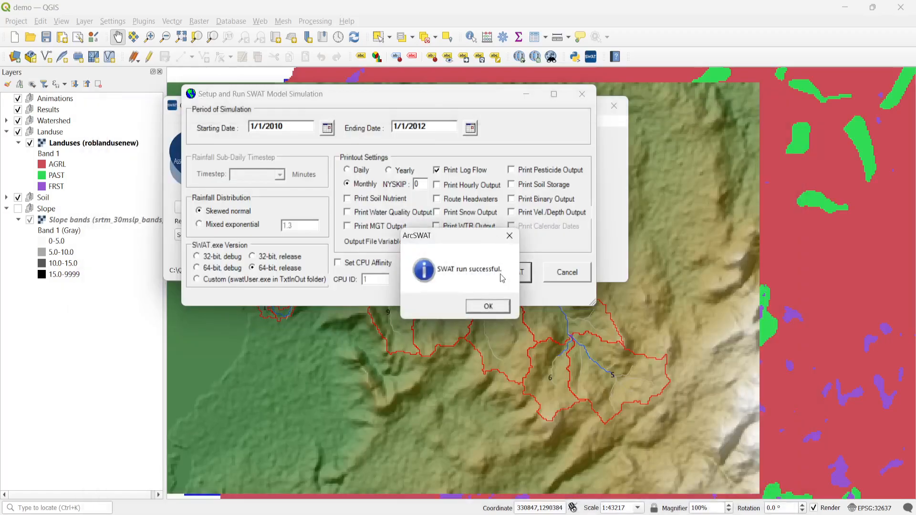
{"action": "left_click", "coordinate": [497, 309]}
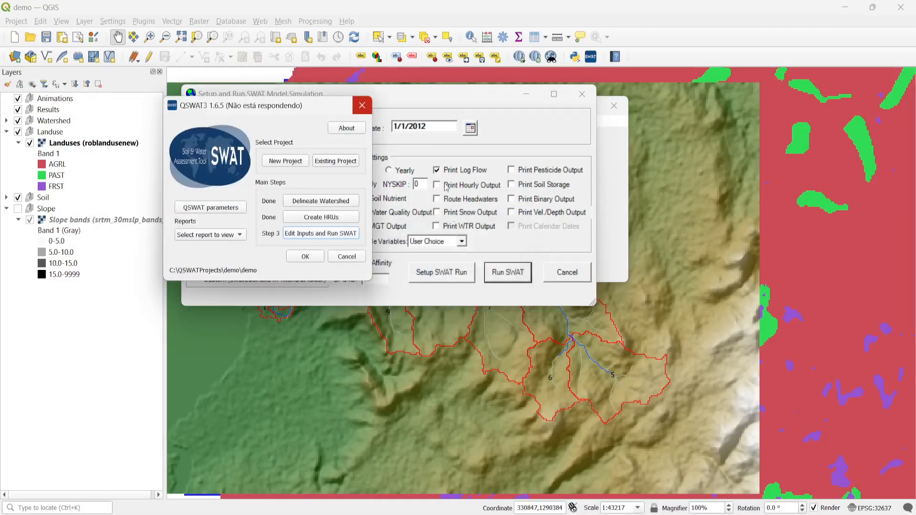
- Bring the simulation setup back to the front and set its ending date to 1/1/2022
{"action": "left_click_drag", "start_coordinate": [311, 111], "coordinate": [317, 224]}
{"action": "left_click", "coordinate": [357, 109]}
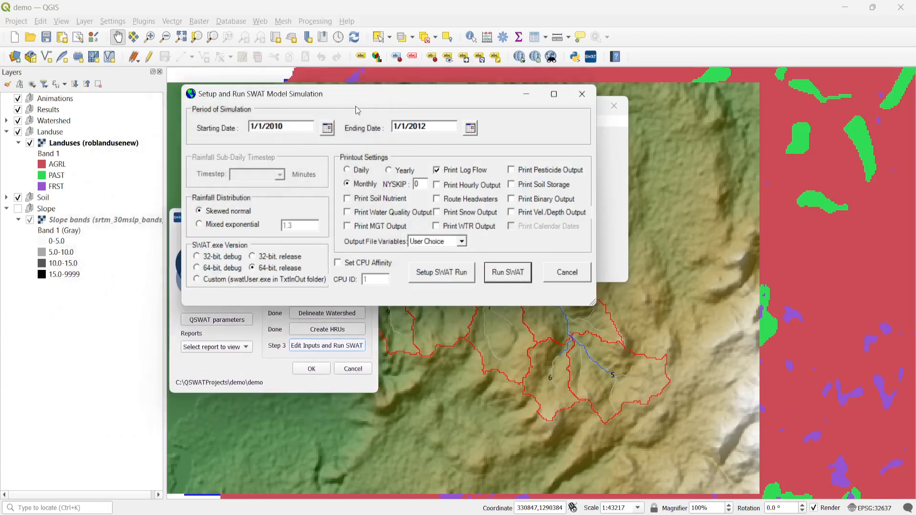
{"action": "left_click", "coordinate": [420, 126]}
{"action": "key", "text": "BackSpace"}
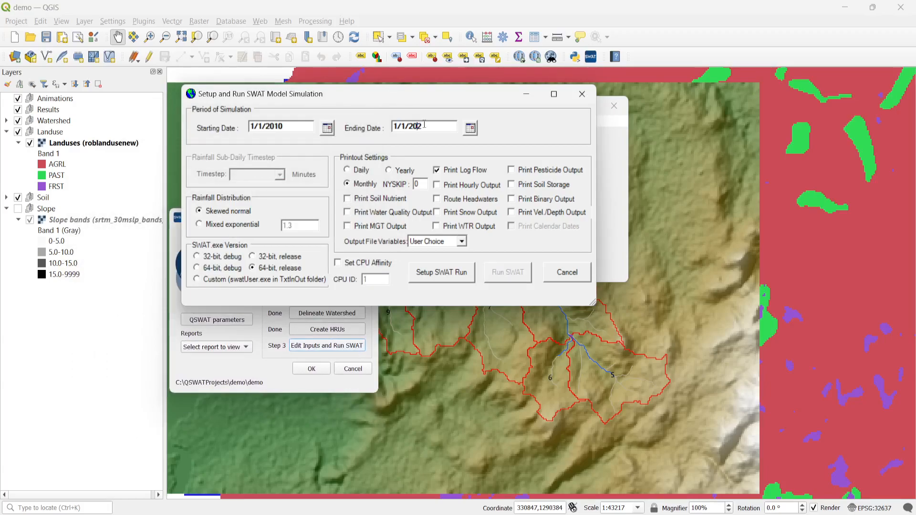
- Set up and run SWAT again with the extended simulation period, then close the simulation setup
{"action": "left_click", "coordinate": [446, 278]}
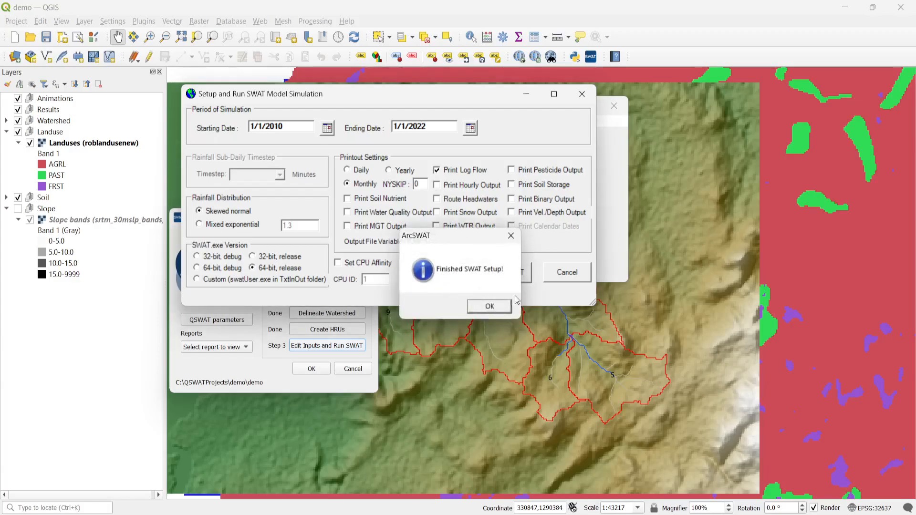
{"action": "left_click", "coordinate": [478, 307]}
{"action": "left_click", "coordinate": [521, 276]}
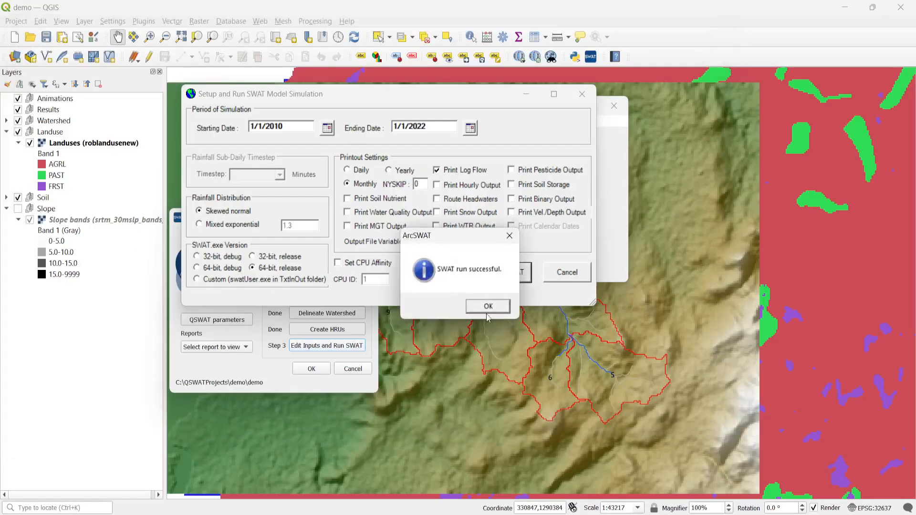
{"action": "left_click", "coordinate": [487, 306]}
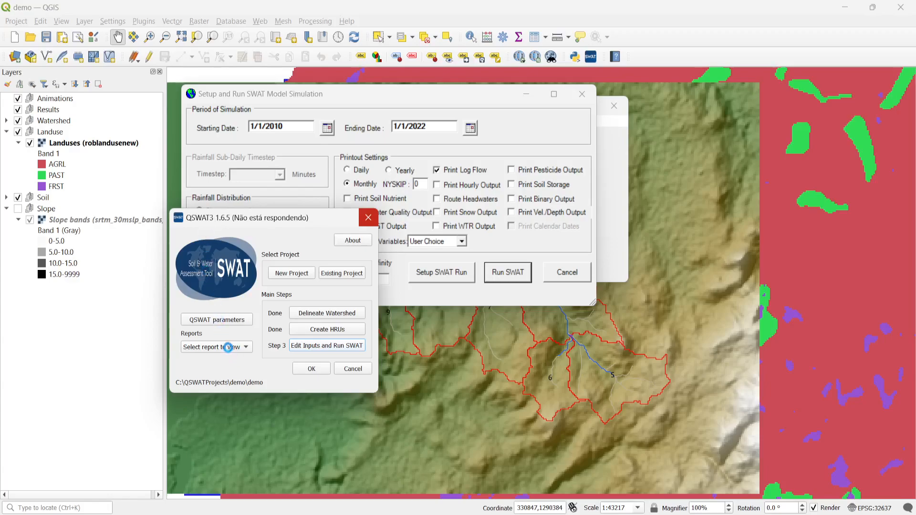
{"action": "left_click", "coordinate": [471, 102]}
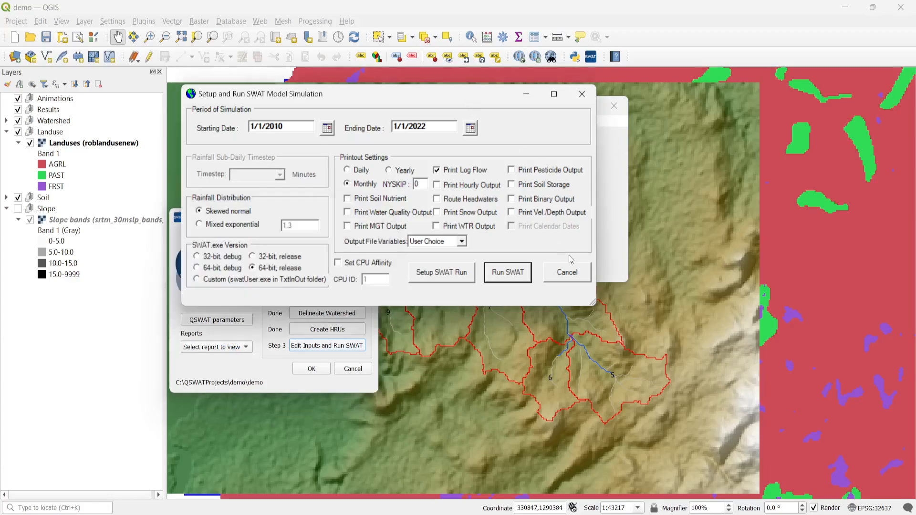
{"action": "left_click", "coordinate": [586, 277]}
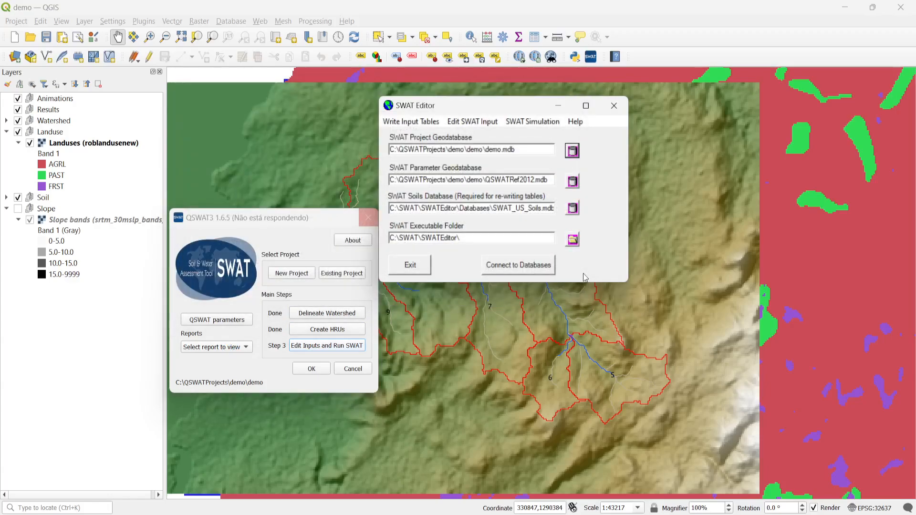
- Exit SWAT Editor and return to the QSWAT3 main window
{"action": "left_click", "coordinate": [527, 126]}
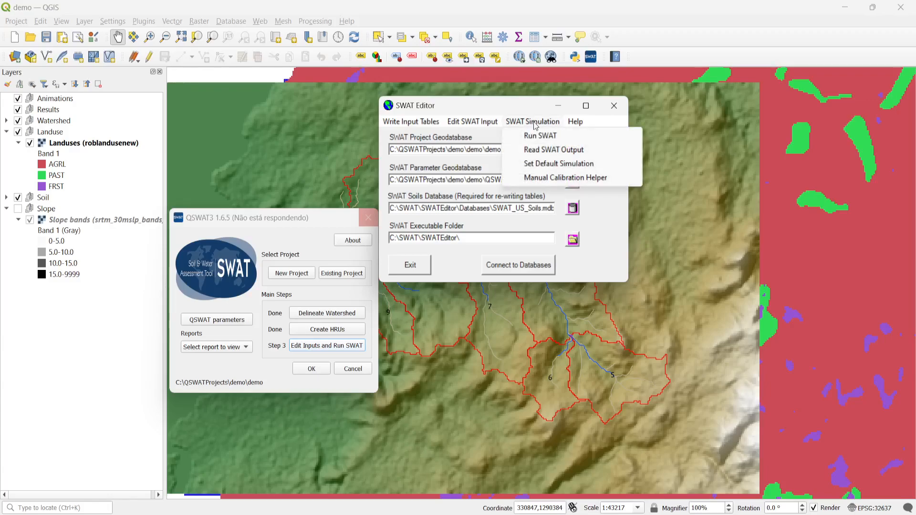
{"action": "left_click_drag", "start_coordinate": [265, 219], "coordinate": [308, 147]}
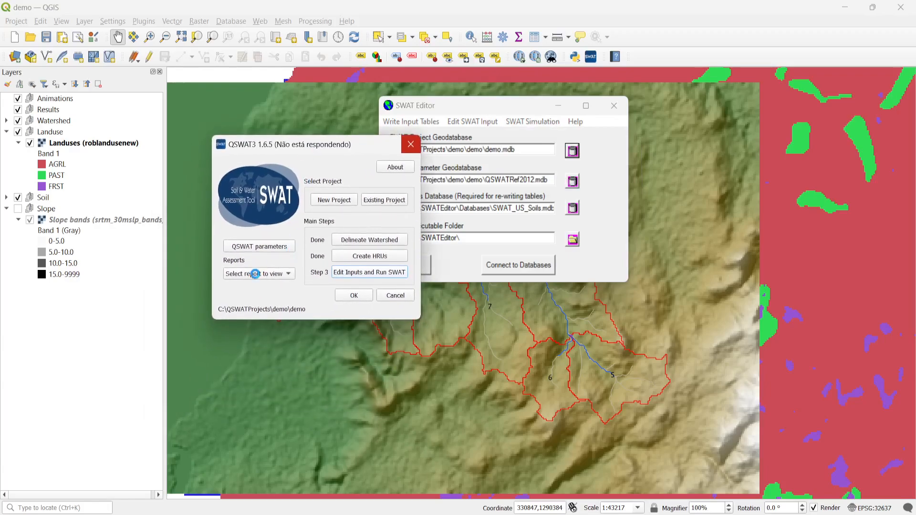
{"action": "left_click", "coordinate": [498, 106]}
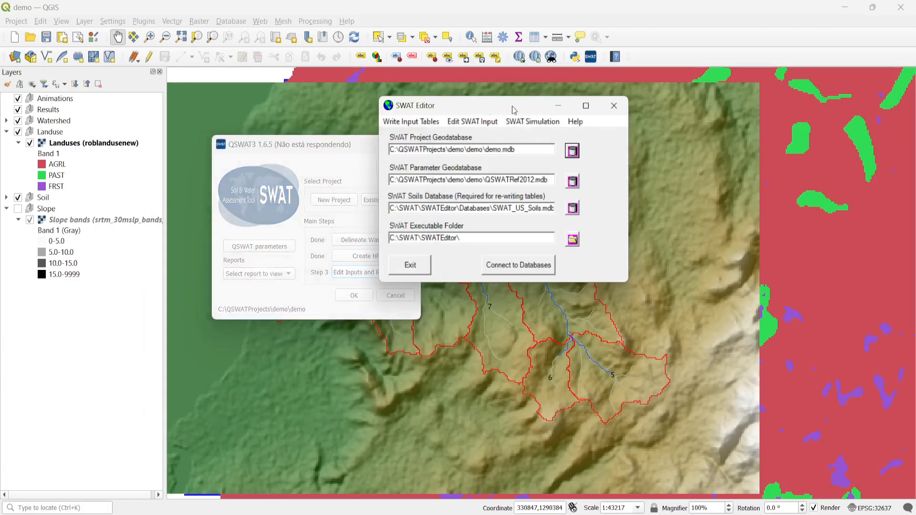
{"action": "left_click", "coordinate": [615, 110]}
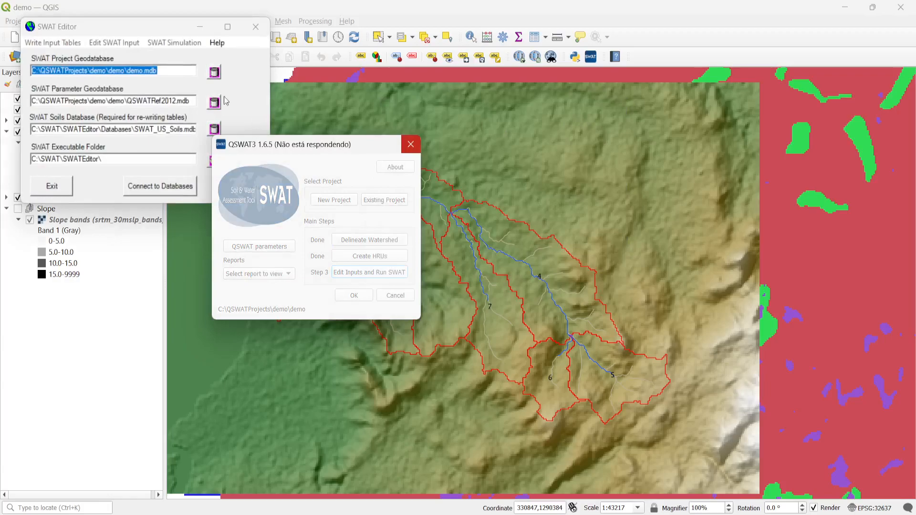
{"action": "left_click", "coordinate": [256, 27]}
{"action": "left_click", "coordinate": [271, 45]}
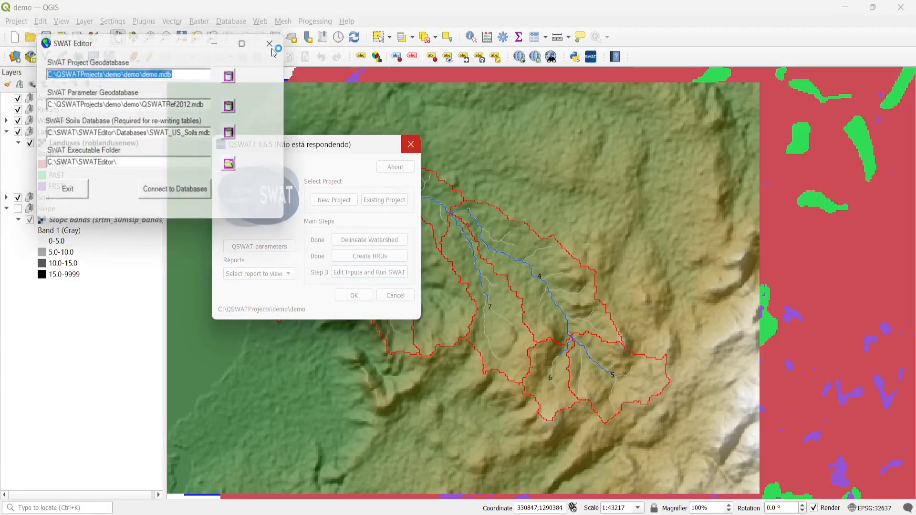
{"action": "left_click", "coordinate": [282, 57]}
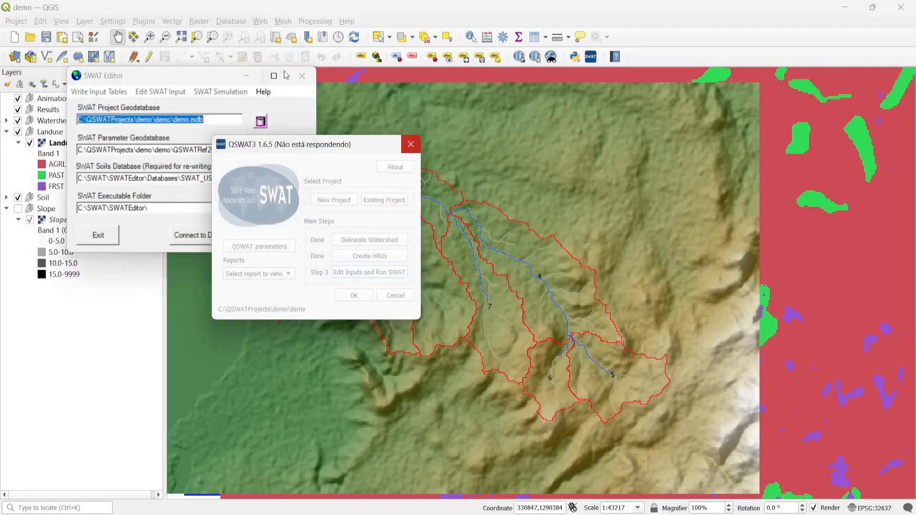
{"action": "left_click", "coordinate": [109, 236]}
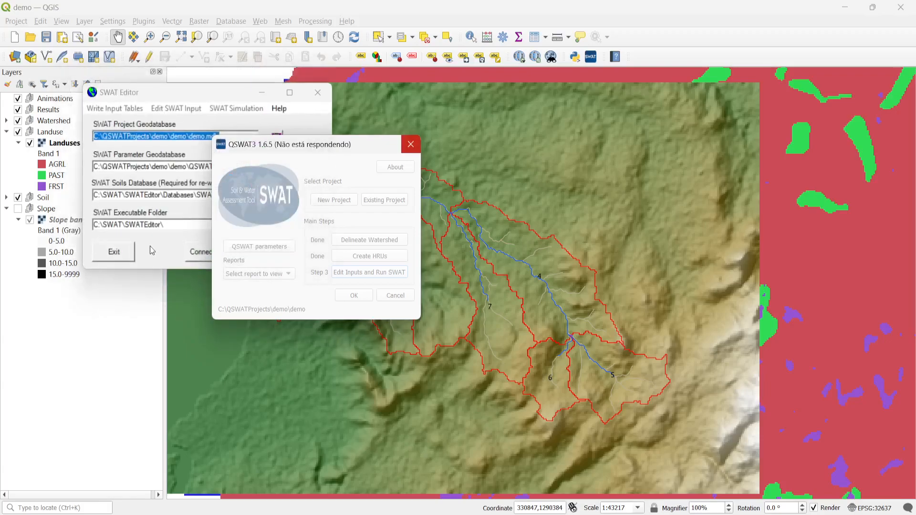
{"action": "left_click", "coordinate": [120, 241]}
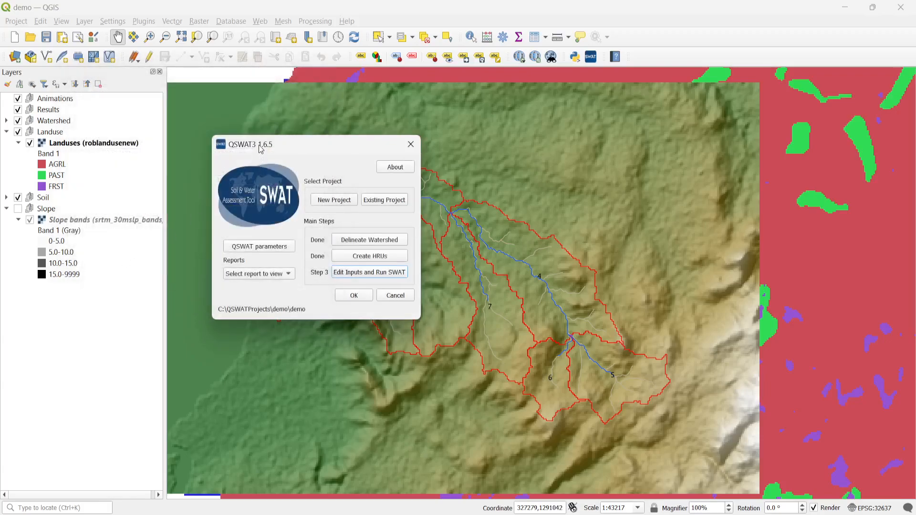
- Open the Landuse and Soil report for the demo project from QSWAT3
{"action": "left_click_drag", "start_coordinate": [260, 145], "coordinate": [308, 131]}
{"action": "left_click", "coordinate": [304, 262]}
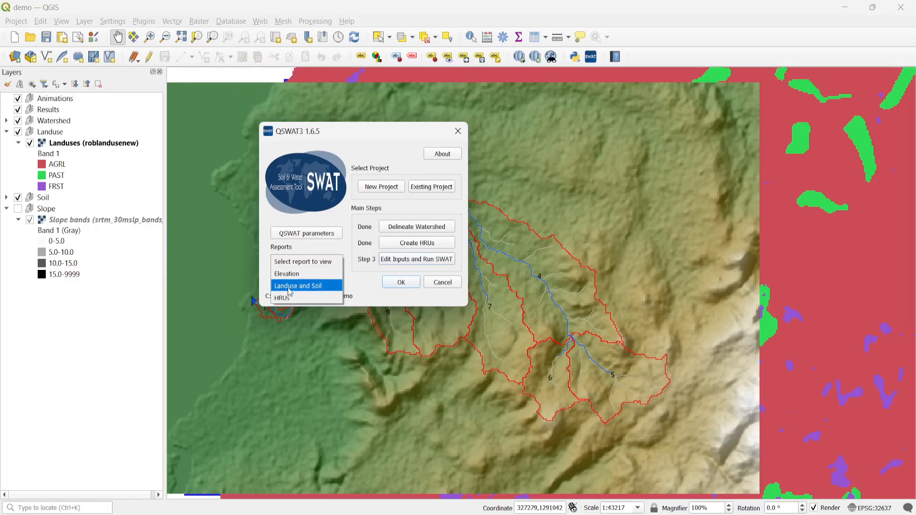
{"action": "left_click", "coordinate": [310, 288]}
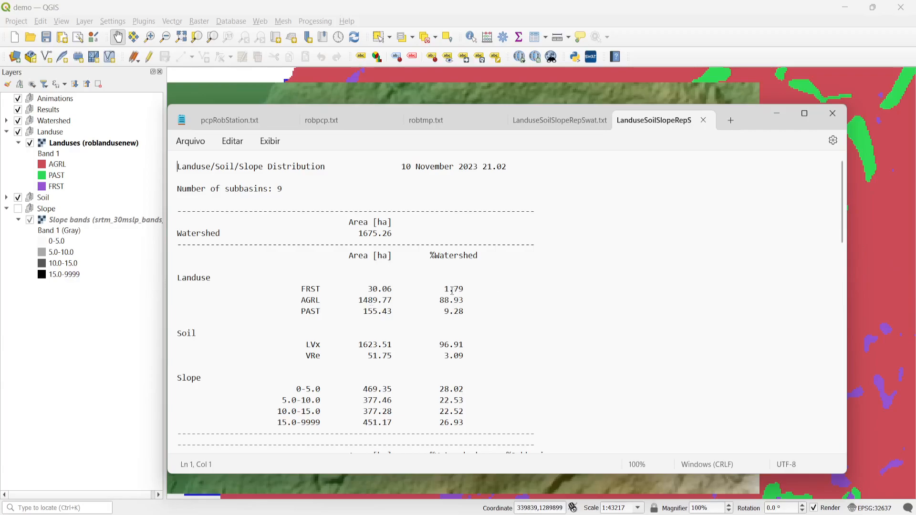
- Examine the landuse, soil and slope distribution for the whole watershed and the individual subbasins in the report
{"action": "scroll", "coordinate": [459, 312], "scroll_direction": "down", "scroll_amount": 3}
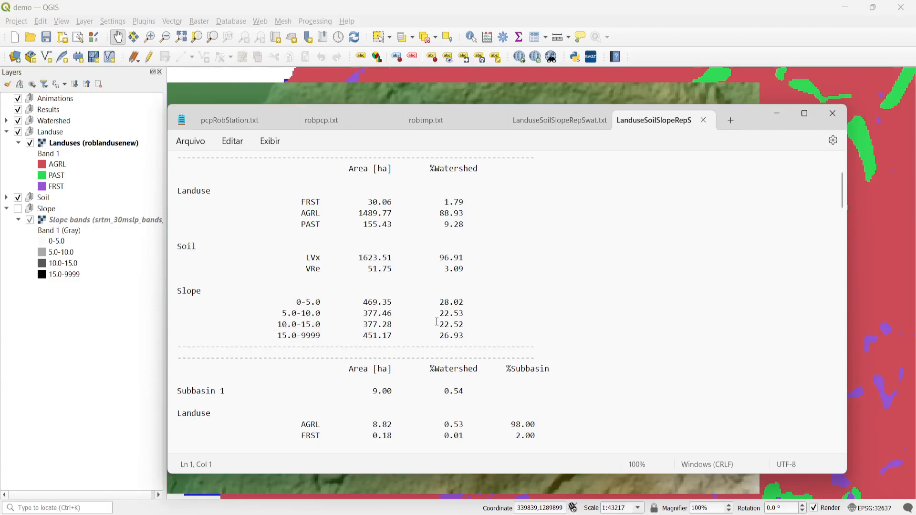
{"action": "scroll", "coordinate": [419, 306], "scroll_direction": "down", "scroll_amount": 4}
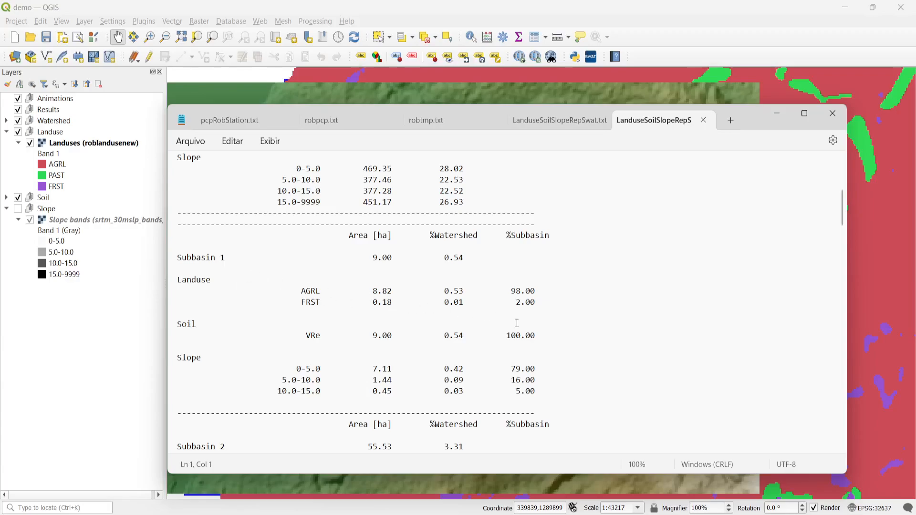
{"action": "scroll", "coordinate": [516, 323], "scroll_direction": "down", "scroll_amount": 15}
{"action": "left_click_drag", "start_coordinate": [842, 291], "coordinate": [799, 176]}
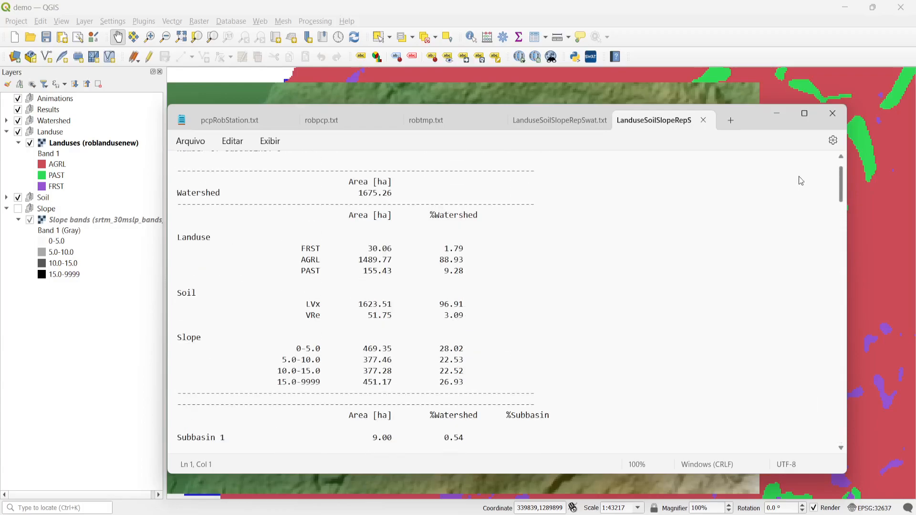
- Close the landuse report and all the other open text files, including robtmp.txt, robpcp.txt and pcpRobStation.txt
{"action": "left_click", "coordinate": [703, 120]}
{"action": "left_click", "coordinate": [603, 121]}
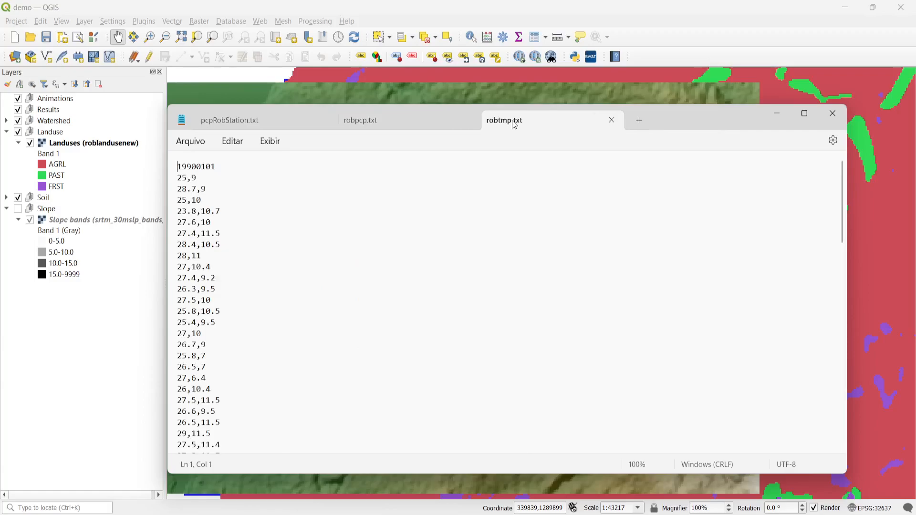
{"action": "left_click", "coordinate": [610, 121]}
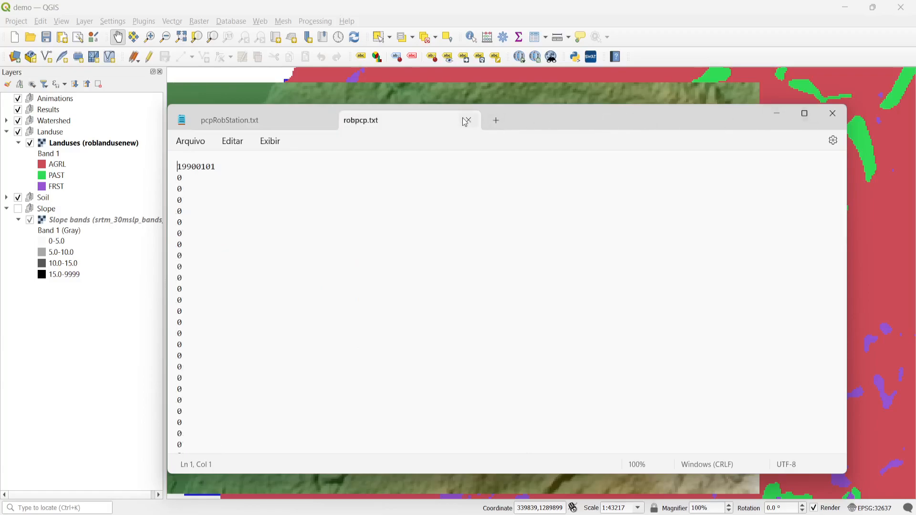
{"action": "left_click", "coordinate": [467, 119]}
{"action": "left_click", "coordinate": [326, 121]}
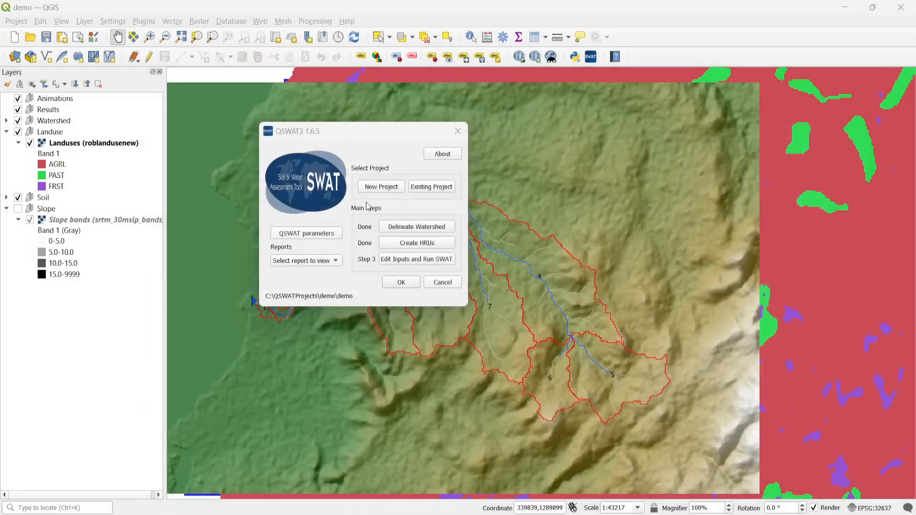
- Open the HRU landuse, soil and slope distribution report from QSWAT3 and move its window slightly higher
{"action": "left_click", "coordinate": [333, 262]}
{"action": "left_click", "coordinate": [308, 297]}
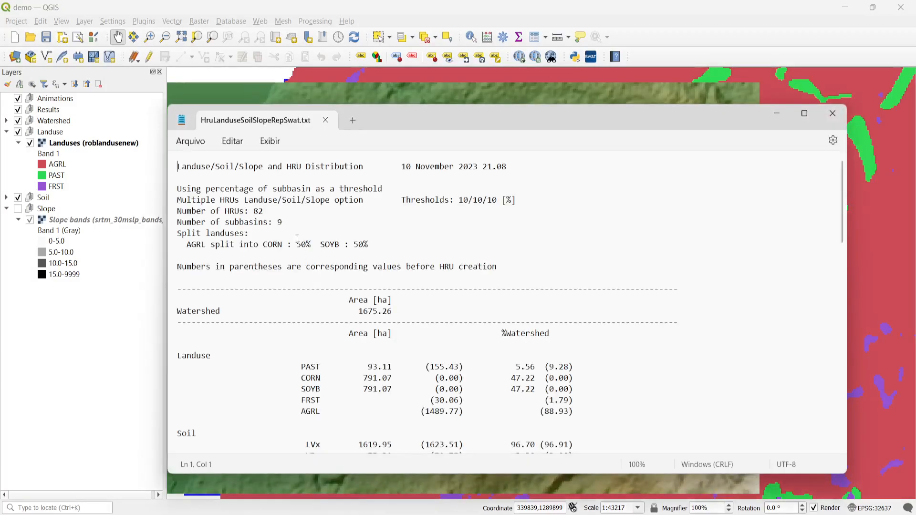
{"action": "left_click_drag", "start_coordinate": [403, 127], "coordinate": [400, 94]}
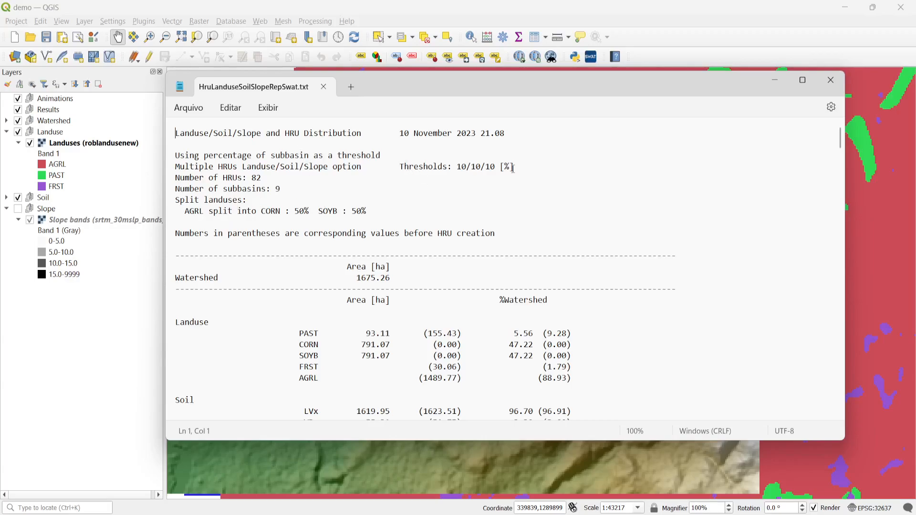
- Review the number of HRUs and the watershed's landuse, soil and slope areas, continuing to the first subbasins' HRUs
{"action": "left_click", "coordinate": [264, 178]}
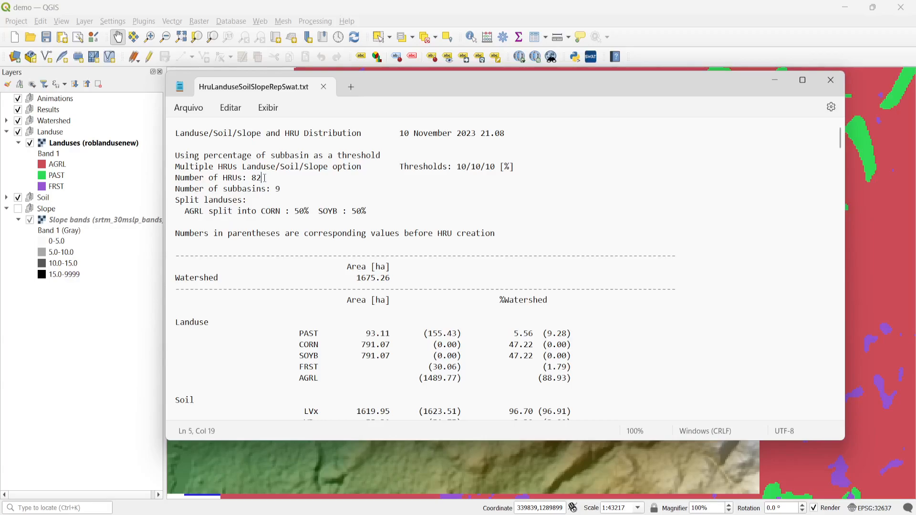
{"action": "left_click_drag", "start_coordinate": [250, 178], "coordinate": [260, 178]}
{"action": "left_click", "coordinate": [261, 178]}
{"action": "scroll", "coordinate": [261, 192], "scroll_direction": "down", "scroll_amount": 1}
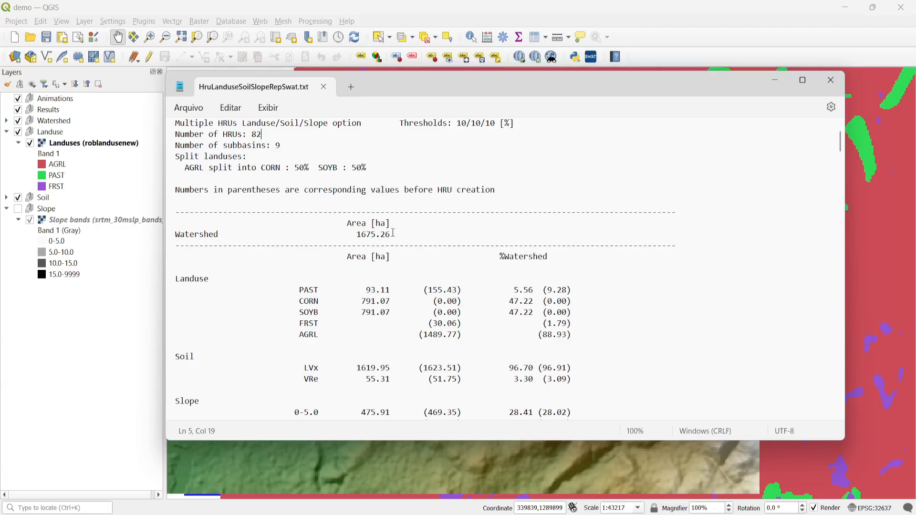
{"action": "scroll", "coordinate": [390, 232], "scroll_direction": "down", "scroll_amount": 1}
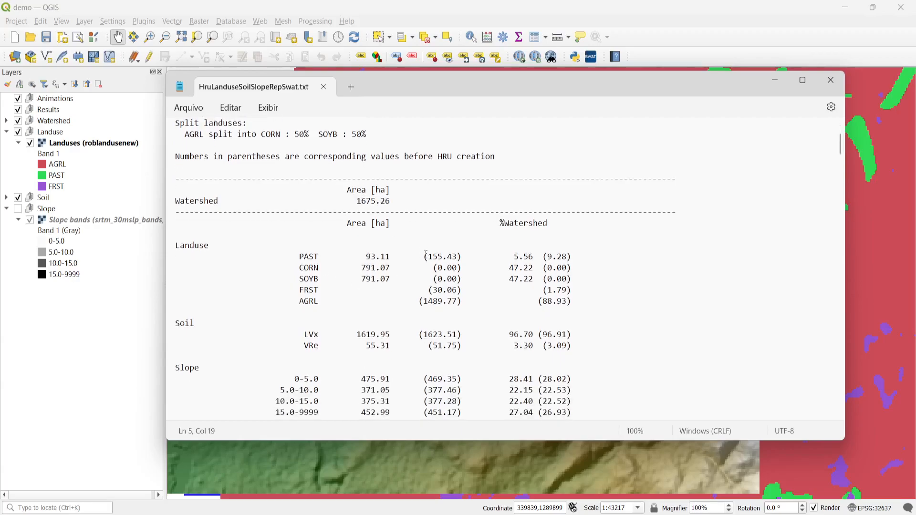
{"action": "scroll", "coordinate": [615, 256], "scroll_direction": "down", "scroll_amount": 4}
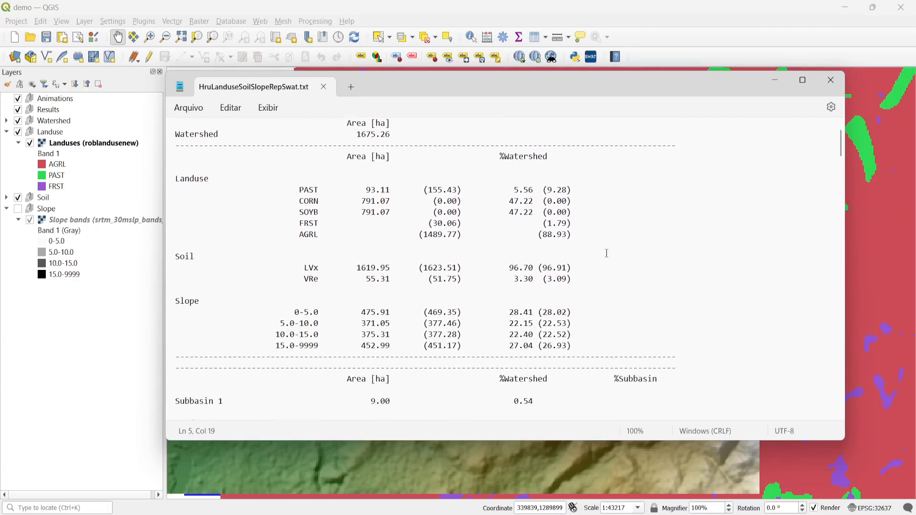
{"action": "scroll", "coordinate": [607, 254], "scroll_direction": "down", "scroll_amount": 10}
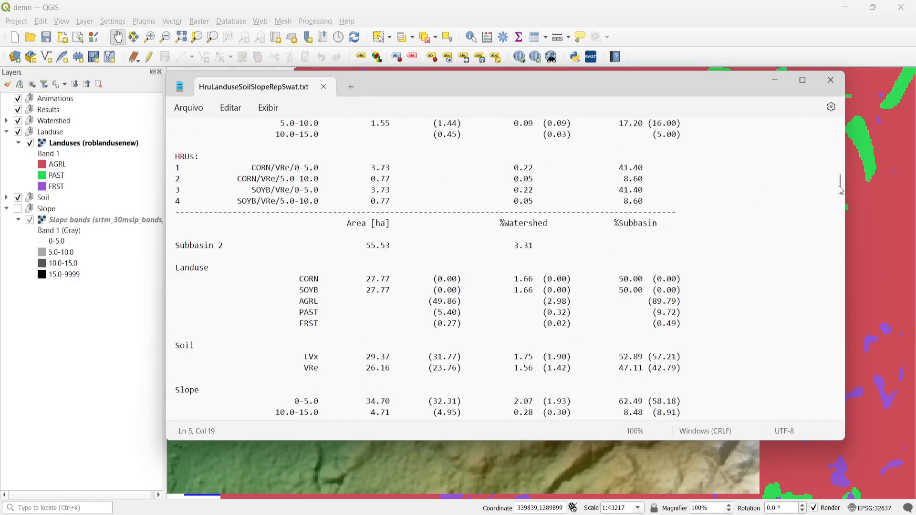
- Examine the HRU list for Subbasin 9 at the report's end, recheck the watershed summary, and close the report
{"action": "left_click_drag", "start_coordinate": [842, 188], "coordinate": [831, 407]}
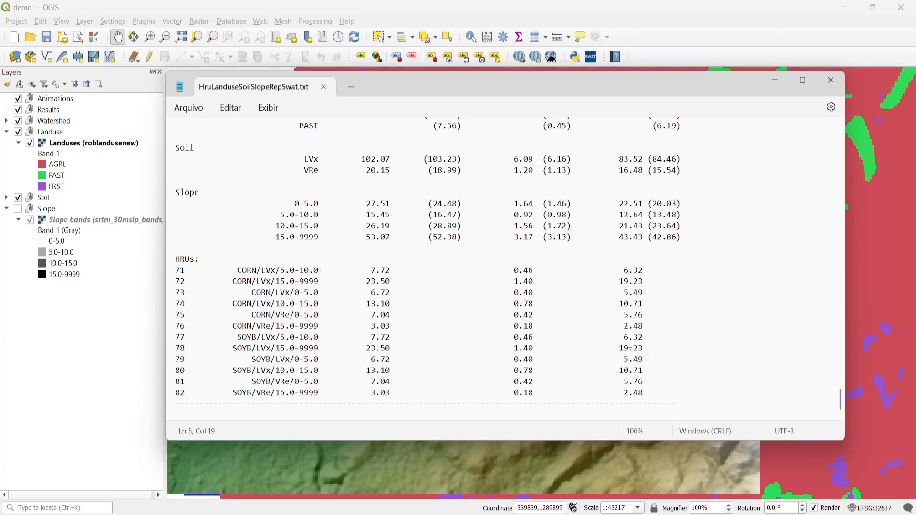
{"action": "scroll", "coordinate": [648, 338], "scroll_direction": "up", "scroll_amount": 5}
{"action": "scroll", "coordinate": [647, 338], "scroll_direction": "up", "scroll_amount": 1}
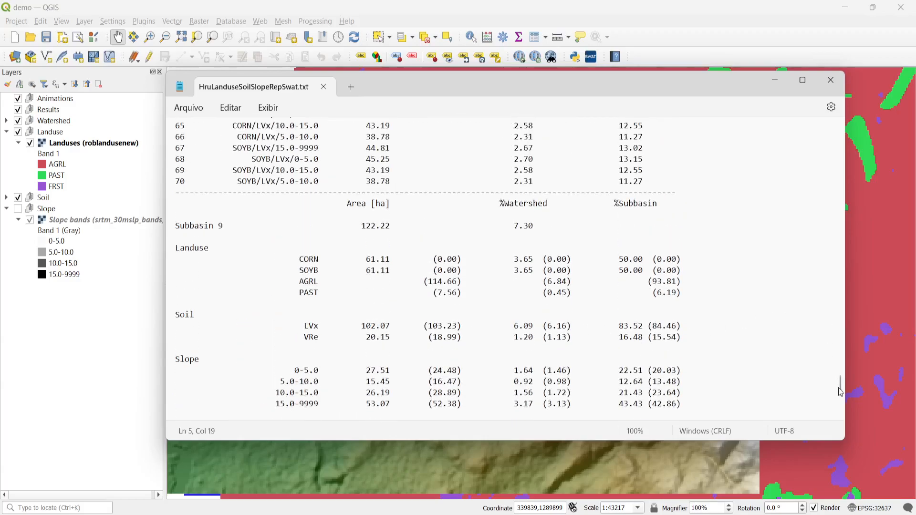
{"action": "left_click_drag", "start_coordinate": [839, 382], "coordinate": [838, 129]}
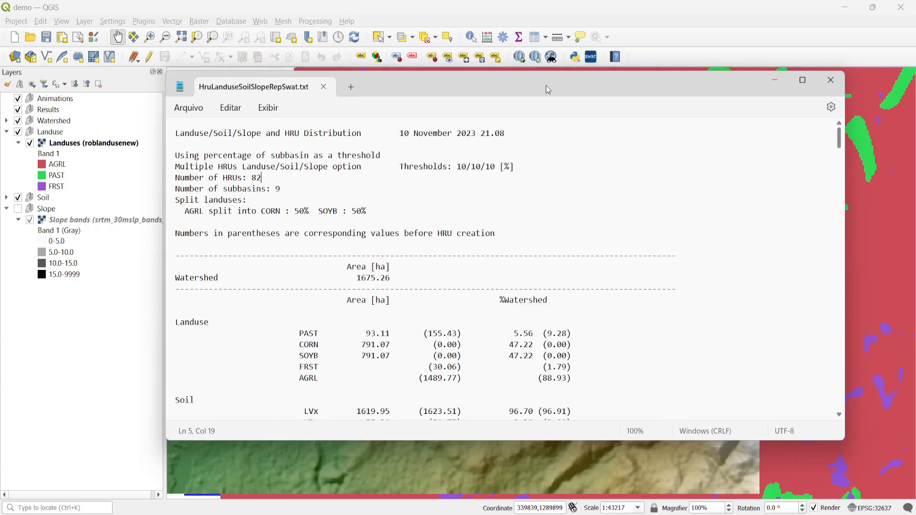
{"action": "scroll", "coordinate": [588, 165], "scroll_direction": "down", "scroll_amount": 3}
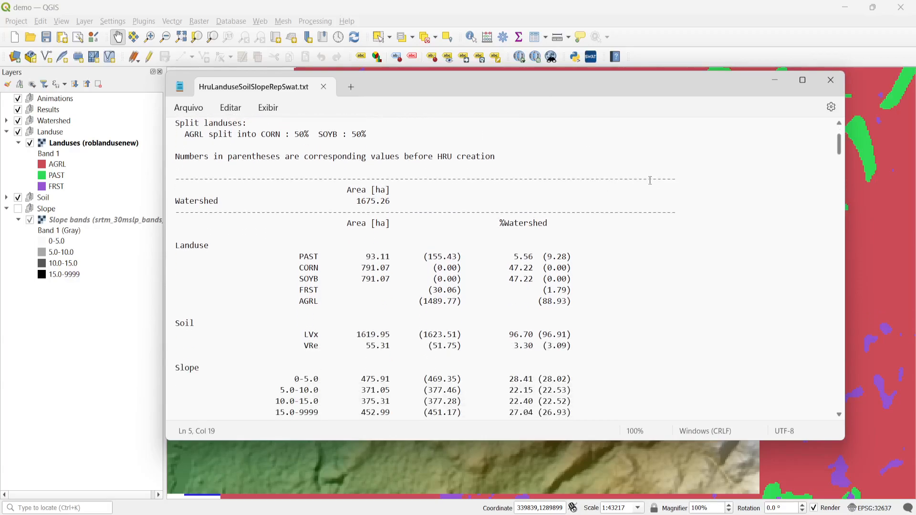
{"action": "left_click", "coordinate": [831, 80]}
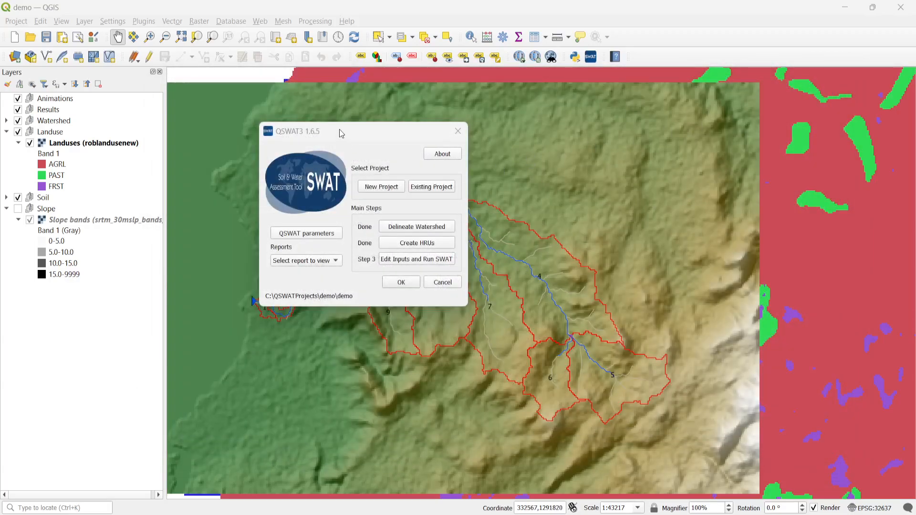